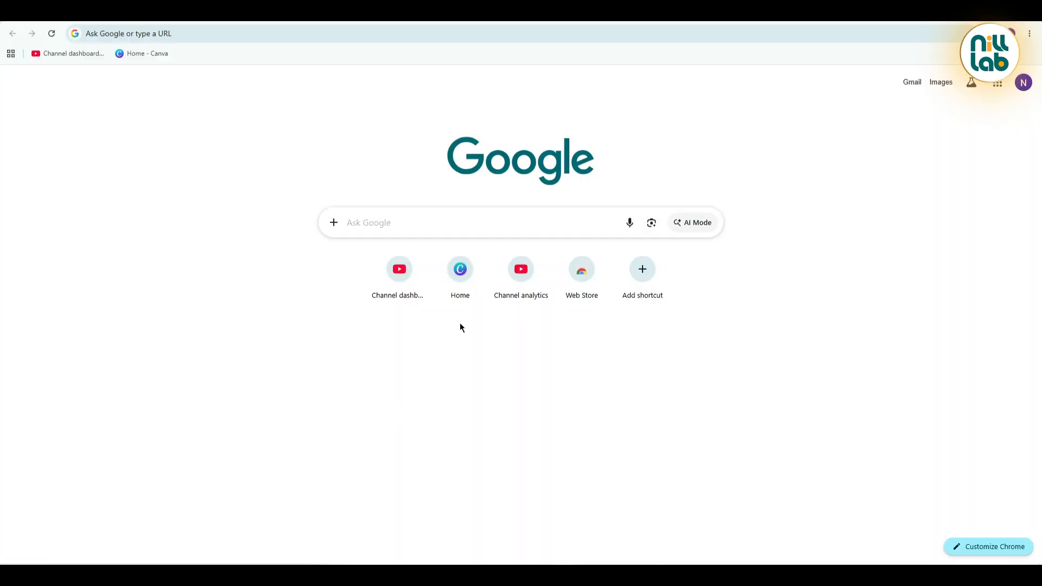
# Open Canva, and in a new tab search Google Images for "sneaker chocolate" and "sneaker chocolate logo".
pyautogui.click(460, 287)
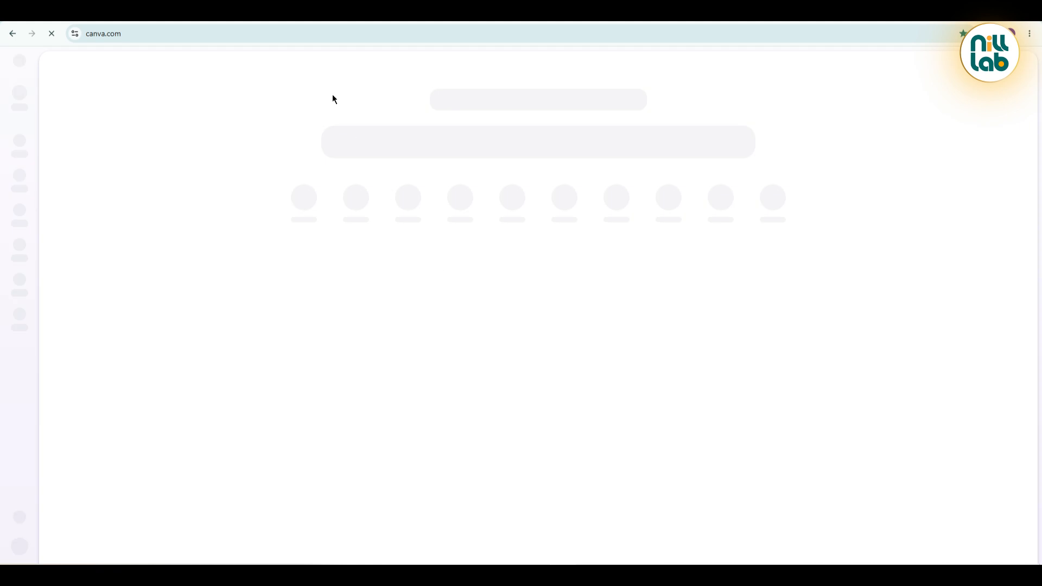
pyautogui.hotkey('ctrl', 't')
pyautogui.write('s')
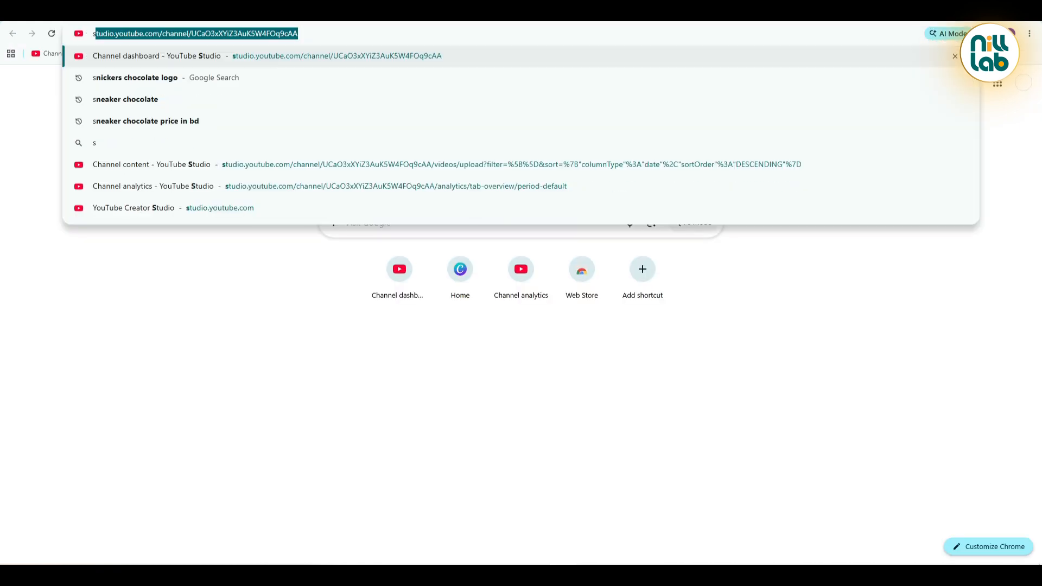
pyautogui.write('nea')
pyautogui.press('Return')
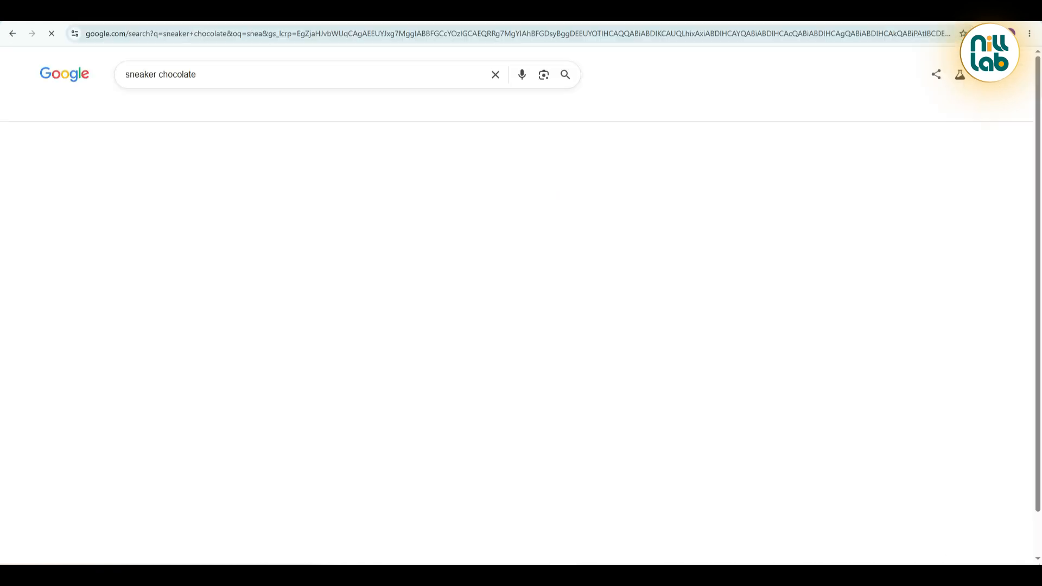
pyautogui.click(208, 113)
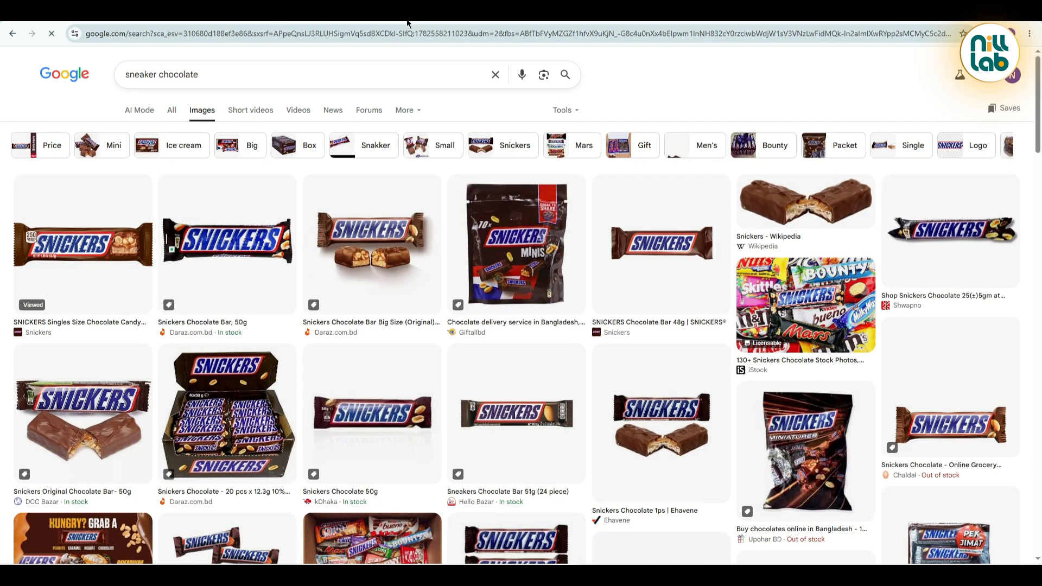
pyautogui.write('logo')
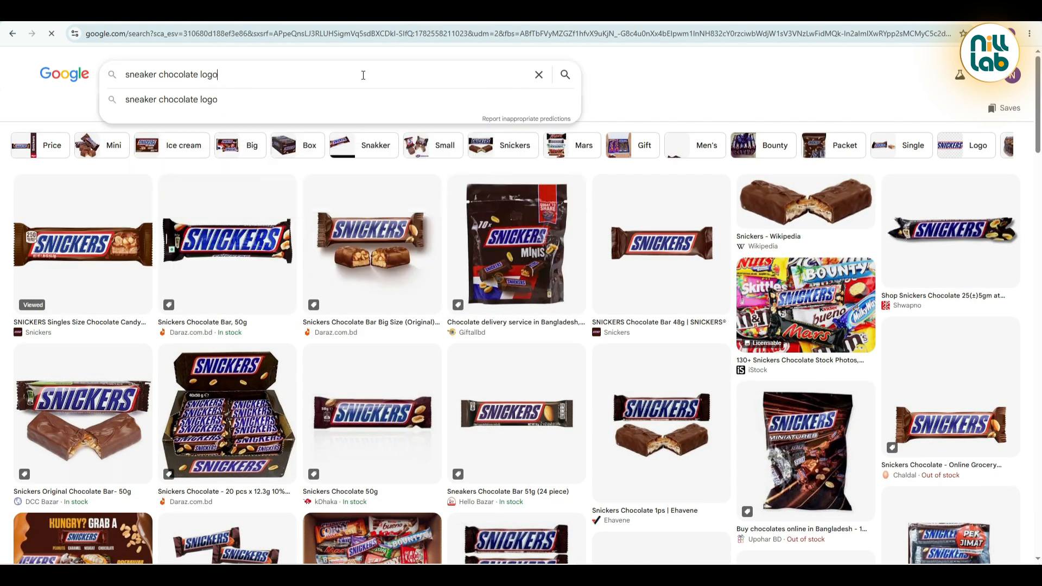
pyautogui.press('Return')
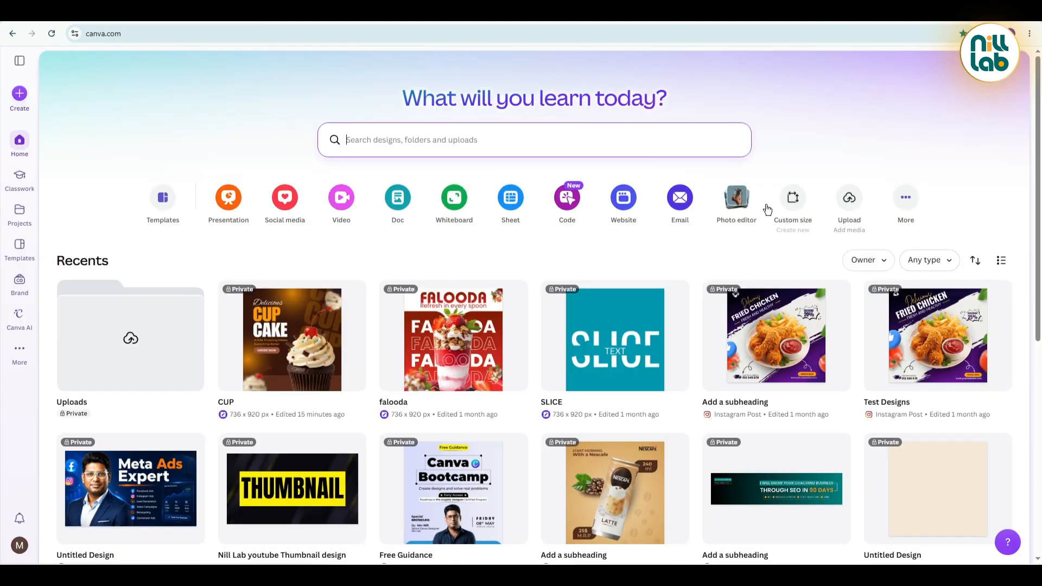
# Create a new Canva design with a custom size of 736 × 920 px.
pyautogui.click(782, 199)
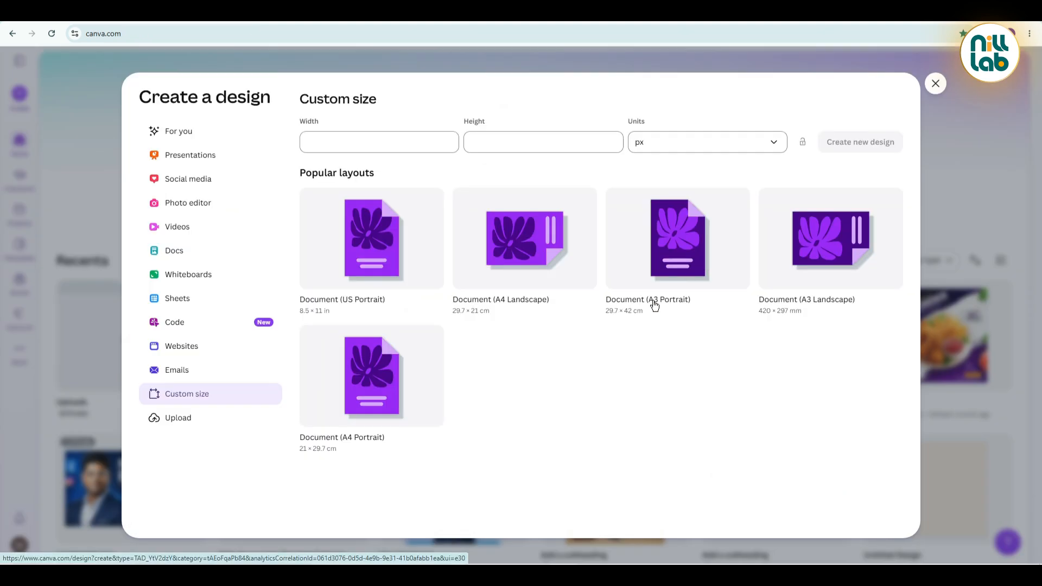
pyautogui.click(386, 135)
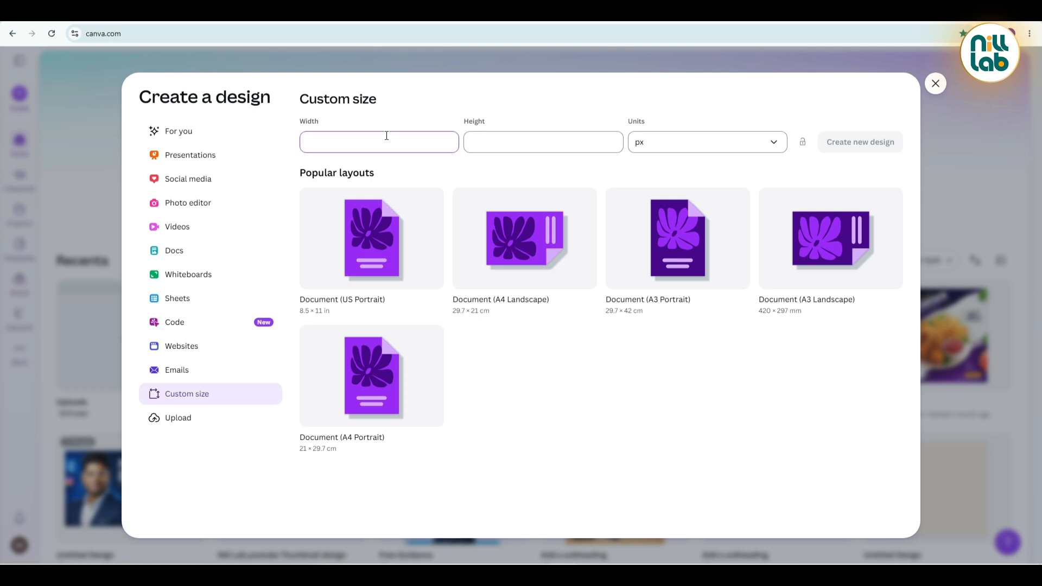
pyautogui.click(502, 139)
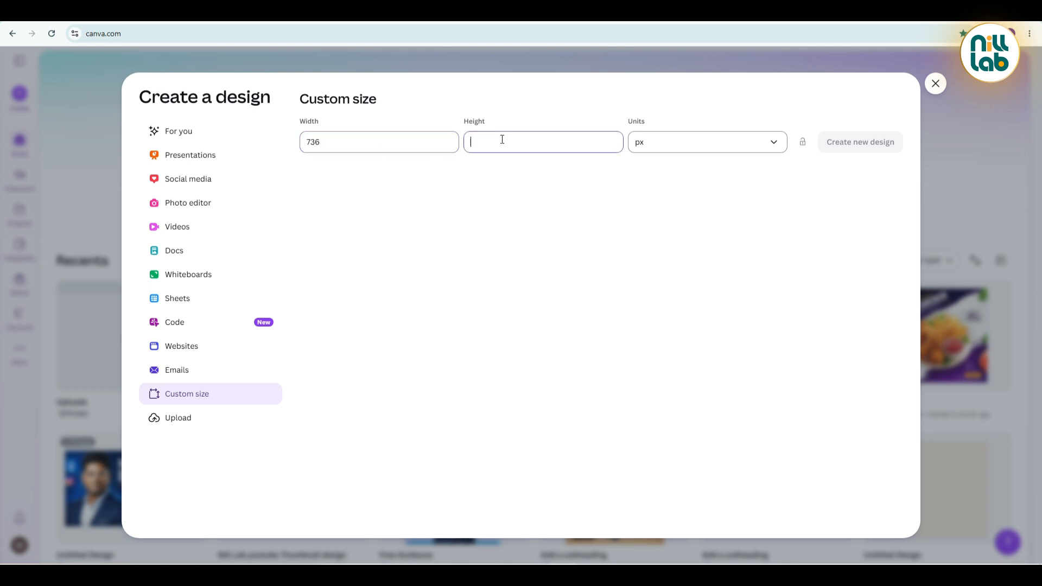
pyautogui.write('920')
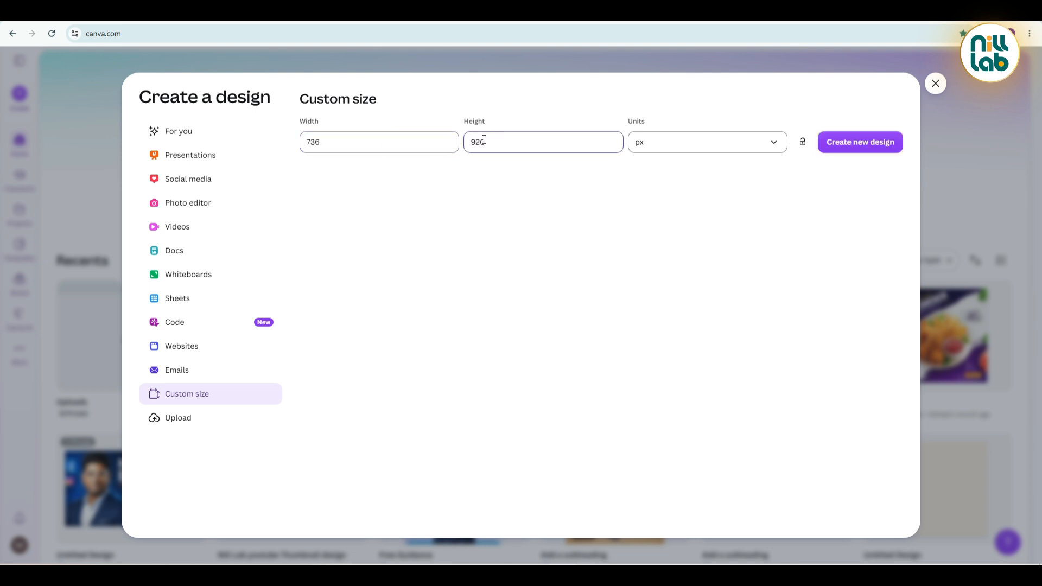
pyautogui.click(850, 142)
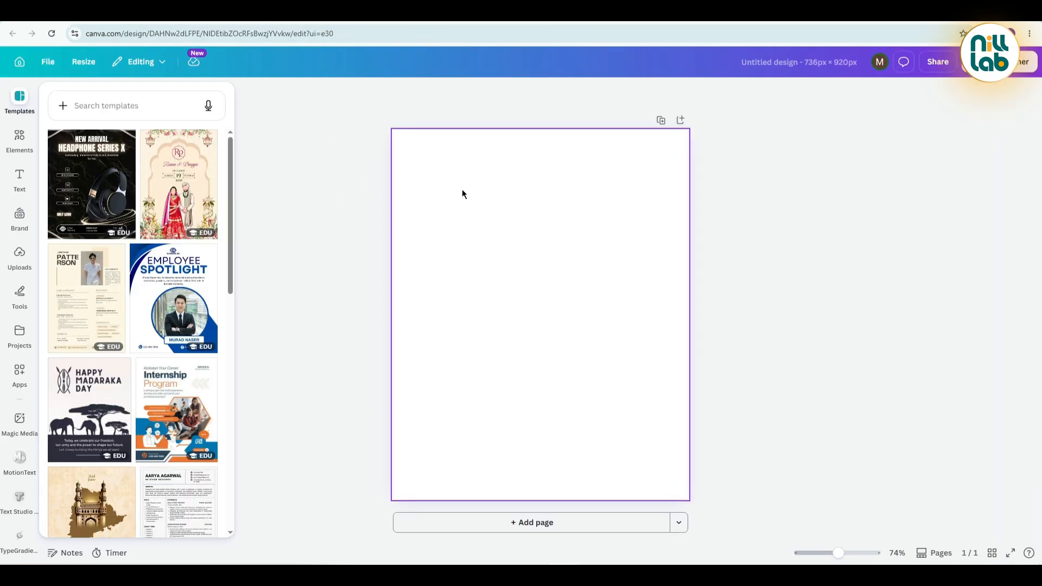
# Add a circle from the basic shapes to the blank page.
pyautogui.click(461, 189)
pyautogui.click(20, 140)
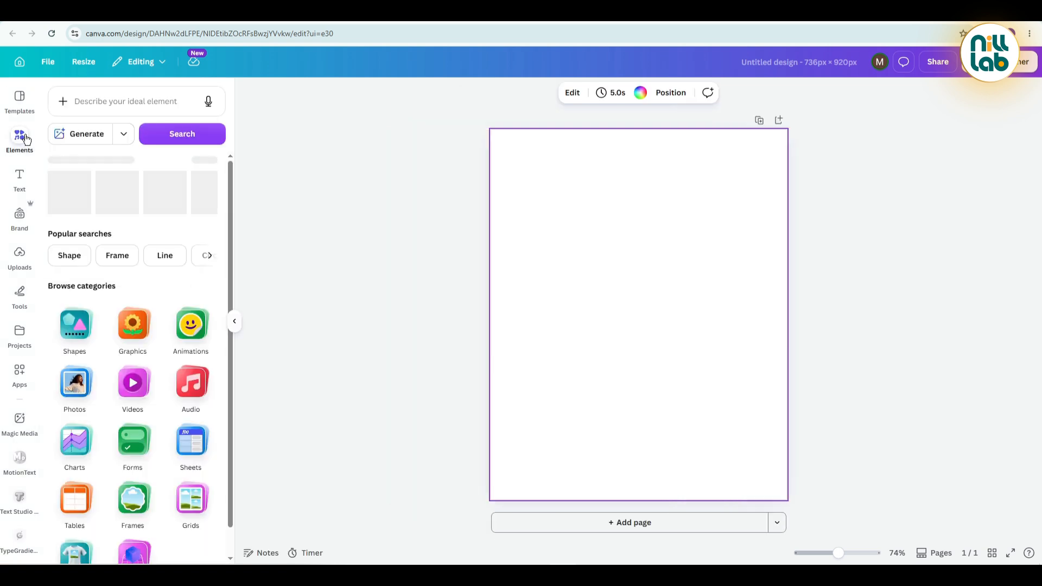
pyautogui.click(76, 328)
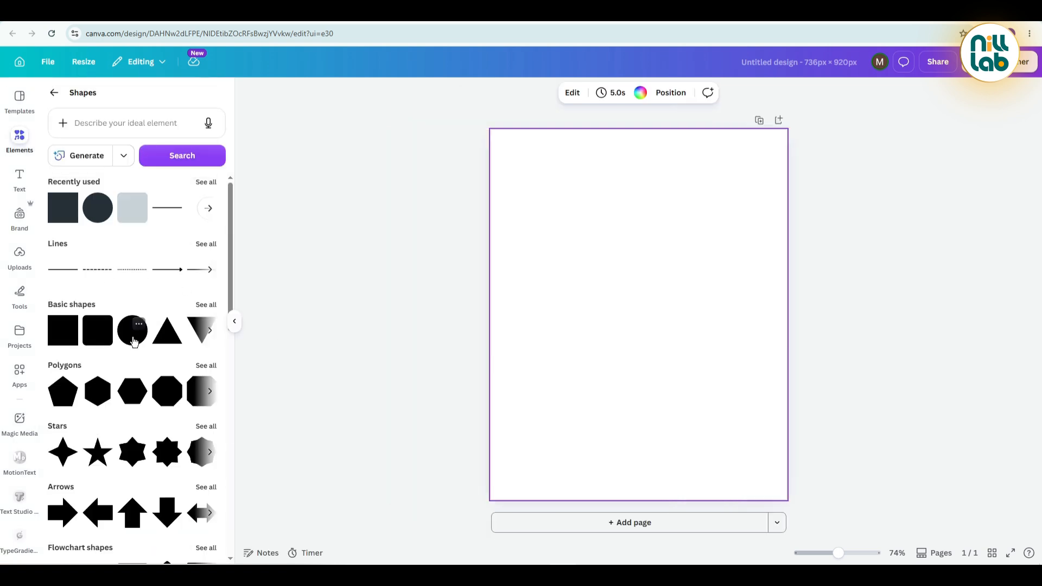
pyautogui.click(134, 341)
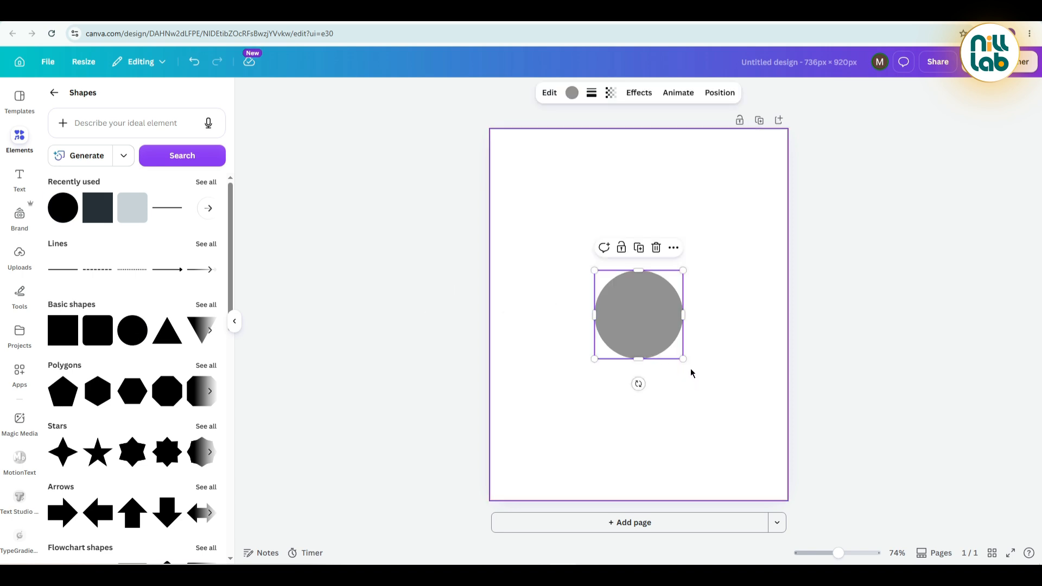
# Enlarge the circle beyond the page width and centre it over the page's top edge so its lower arc fills the upper half.
pyautogui.moveTo(683, 359); pyautogui.dragTo(993, 526)
pyautogui.moveTo(640, 364); pyautogui.dragTo(558, 253)
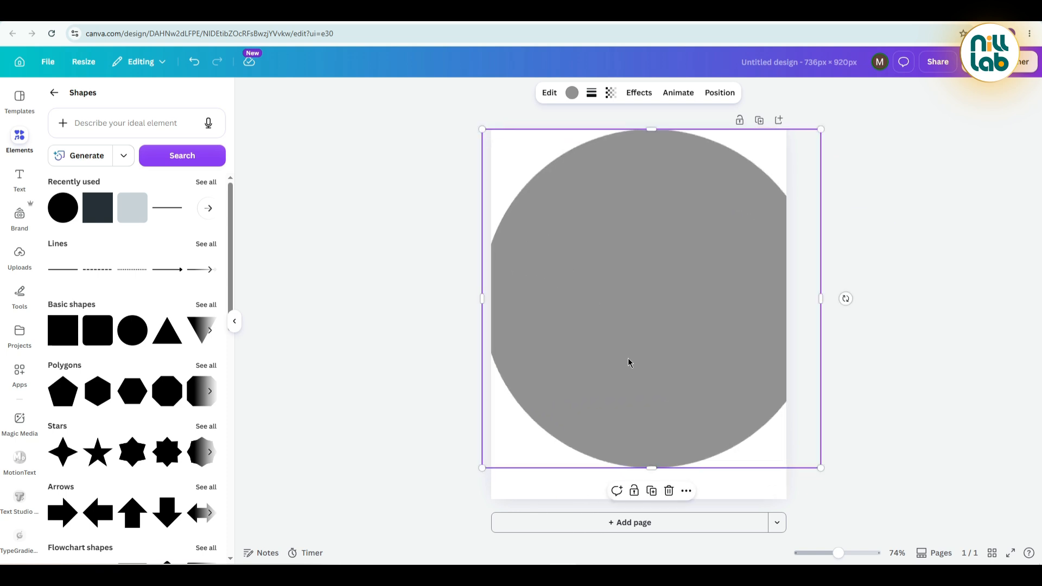
pyautogui.moveTo(628, 362); pyautogui.dragTo(618, 202)
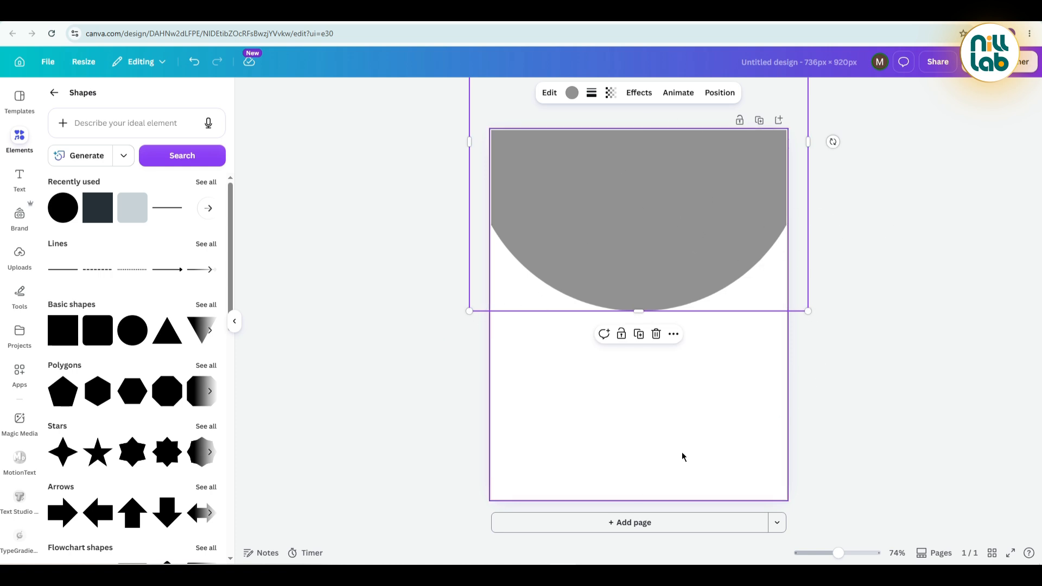
# Duplicate the circle and centre the copy over the page's bottom edge, leaving a narrow gap between the two arcs.
pyautogui.click(638, 334)
pyautogui.moveTo(645, 303); pyautogui.dragTo(646, 521)
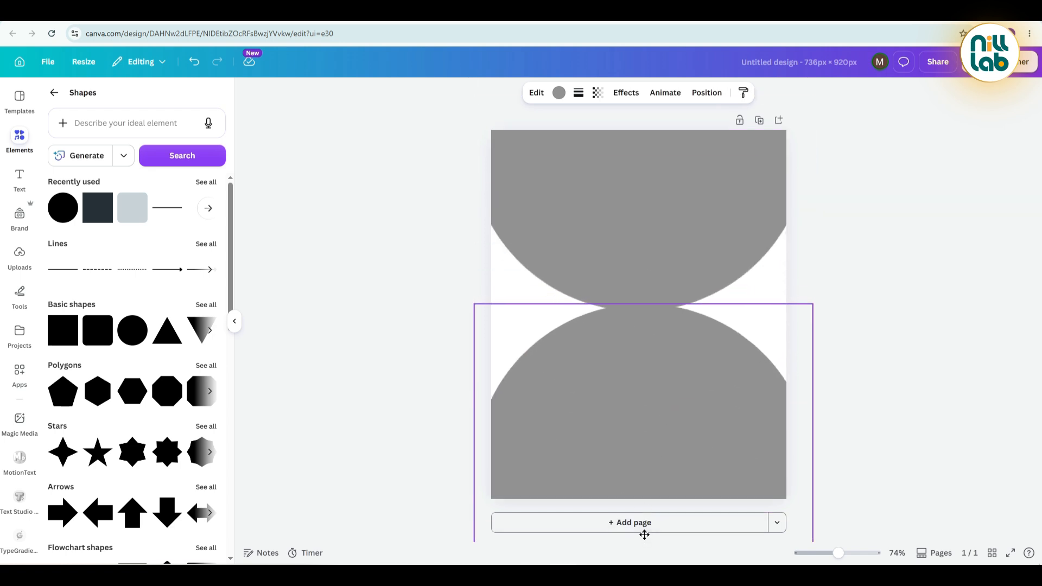
pyautogui.moveTo(644, 405); pyautogui.dragTo(646, 418)
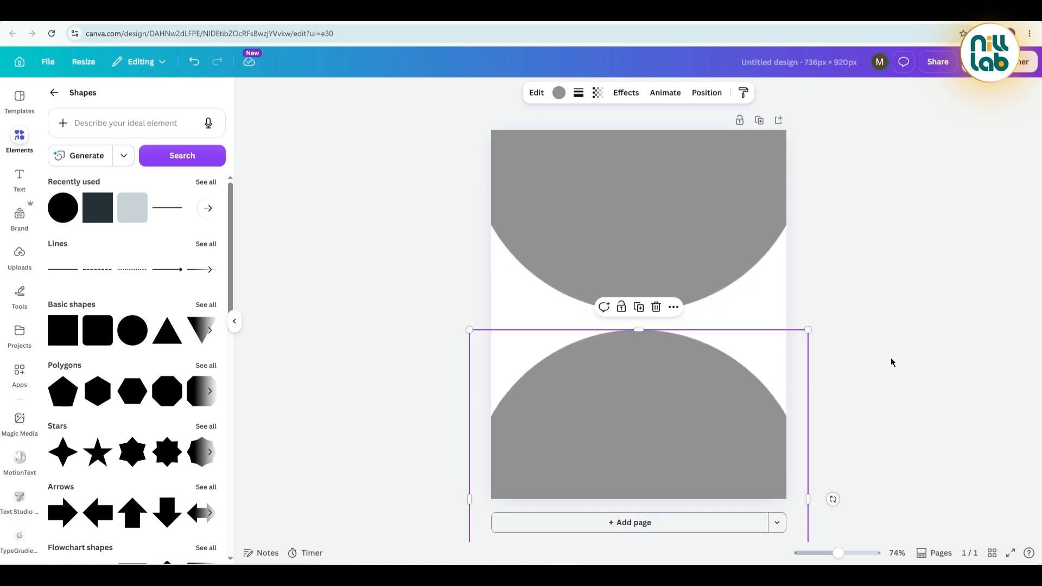
# Select both circles and shift them together slightly upward so the gap is vertically centred on the page.
pyautogui.click(841, 385)
pyautogui.moveTo(846, 387); pyautogui.dragTo(664, 359)
pyautogui.click(873, 339)
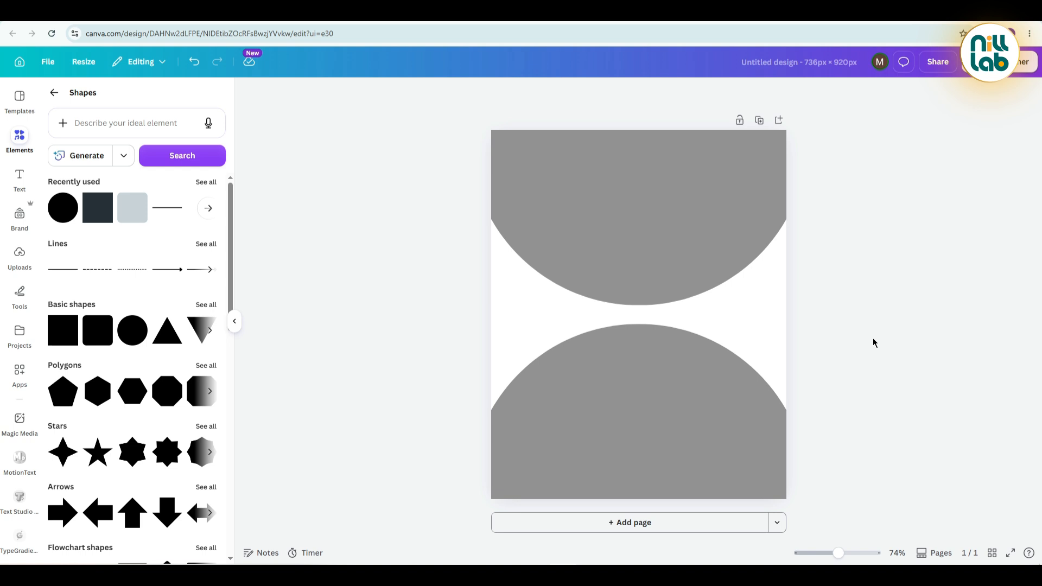
# Copy the blue code #323fa0 from the Notepad notes and apply it as the upper circle's fill color in Canva.
pyautogui.click(599, 574)
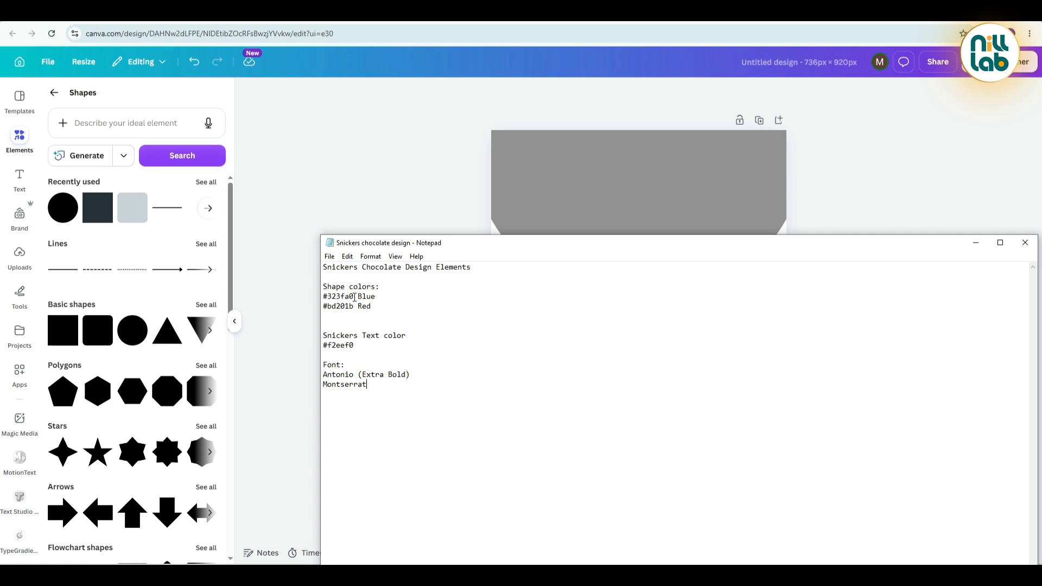
pyautogui.moveTo(354, 297); pyautogui.dragTo(321, 296)
pyautogui.click(561, 170)
pyautogui.click(559, 92)
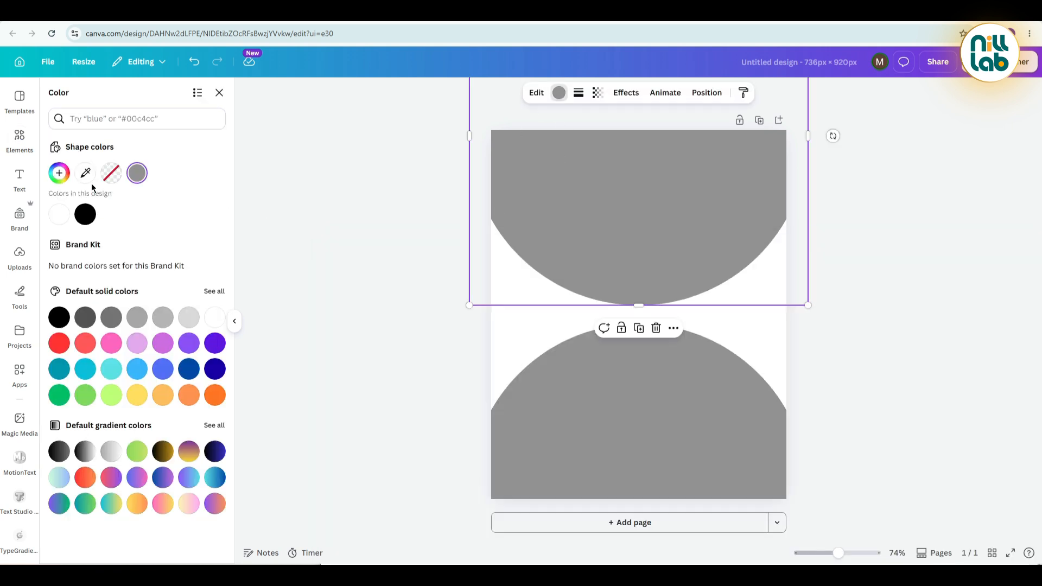
pyautogui.click(59, 173)
pyautogui.write('#323FA0')
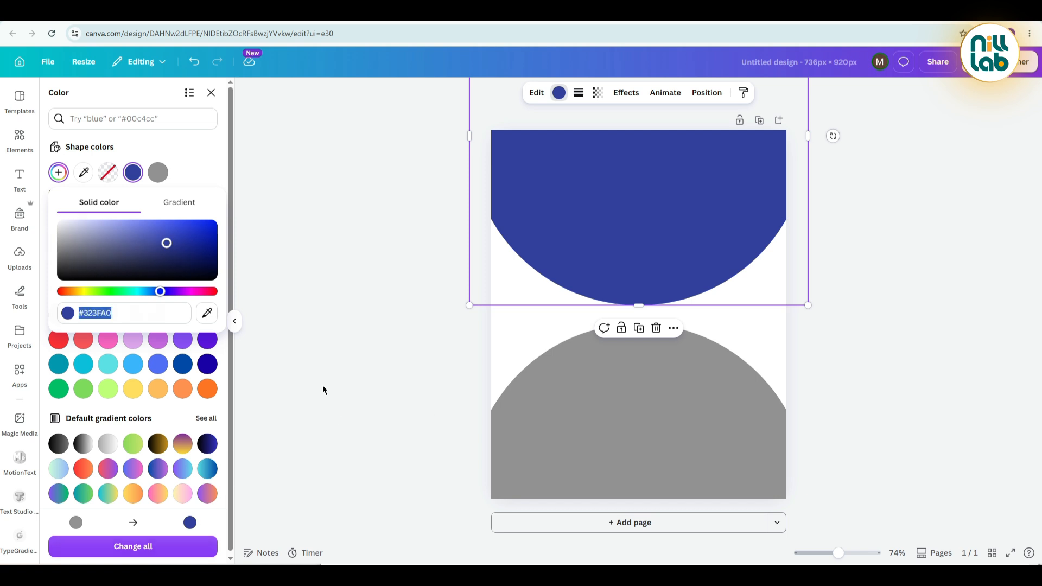
pyautogui.click(348, 405)
# Copy the red code #bd201b from the Notepad notes and apply it as the lower circle's fill color in Canva.
pyautogui.click(408, 575)
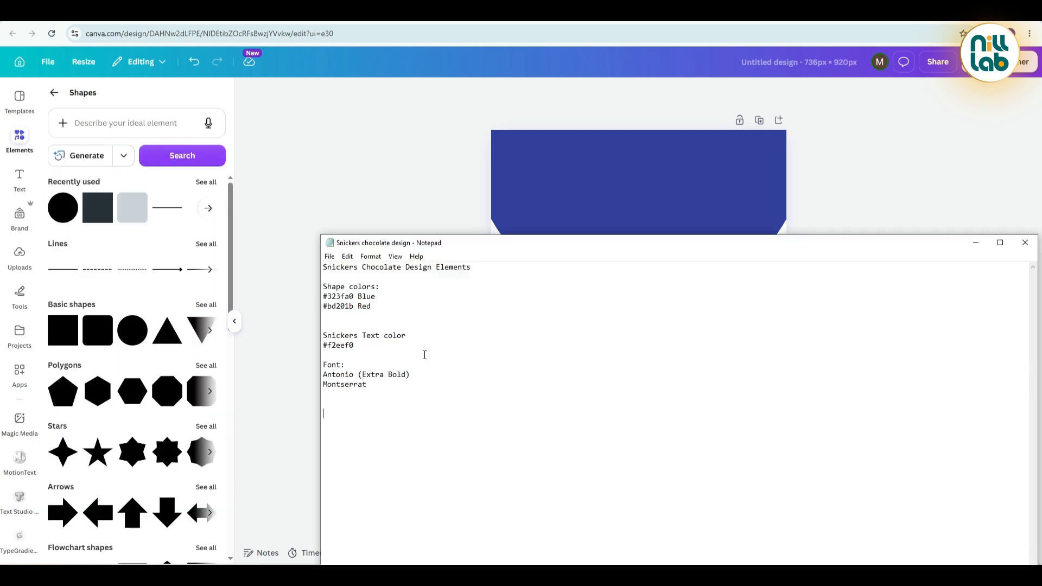
pyautogui.doubleClick(355, 309)
pyautogui.hotkey('ctrl', 'c')
pyautogui.click(385, 186)
pyautogui.click(571, 396)
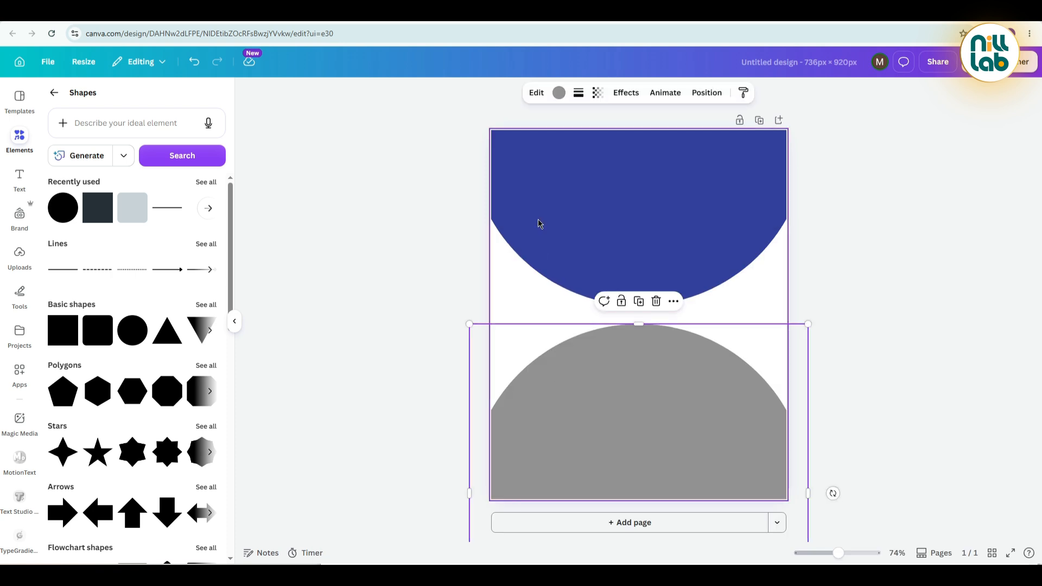
pyautogui.click(559, 93)
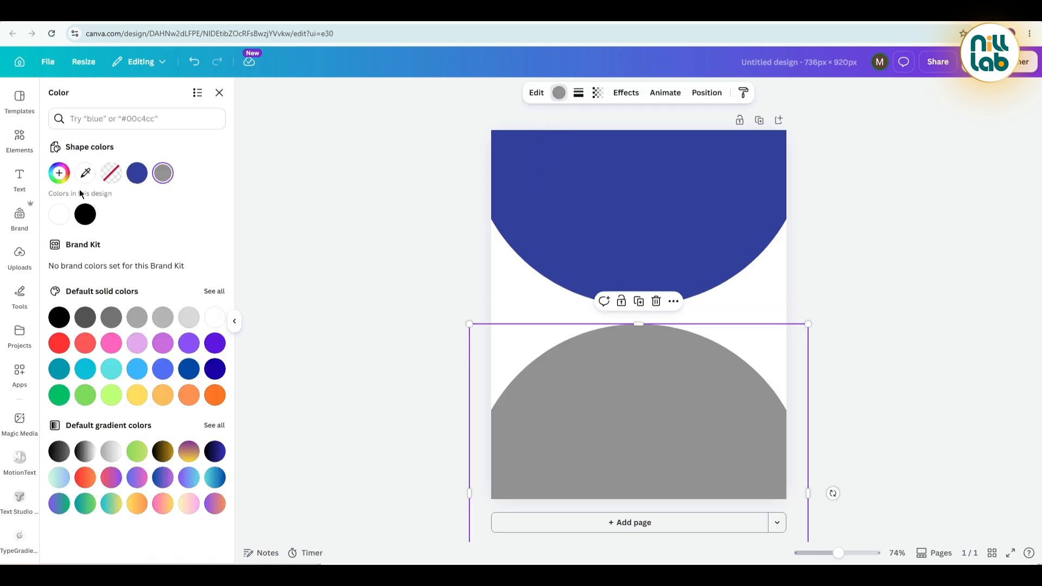
pyautogui.click(59, 172)
pyautogui.hotkey('ctrl', 'v')
pyautogui.press('Escape')
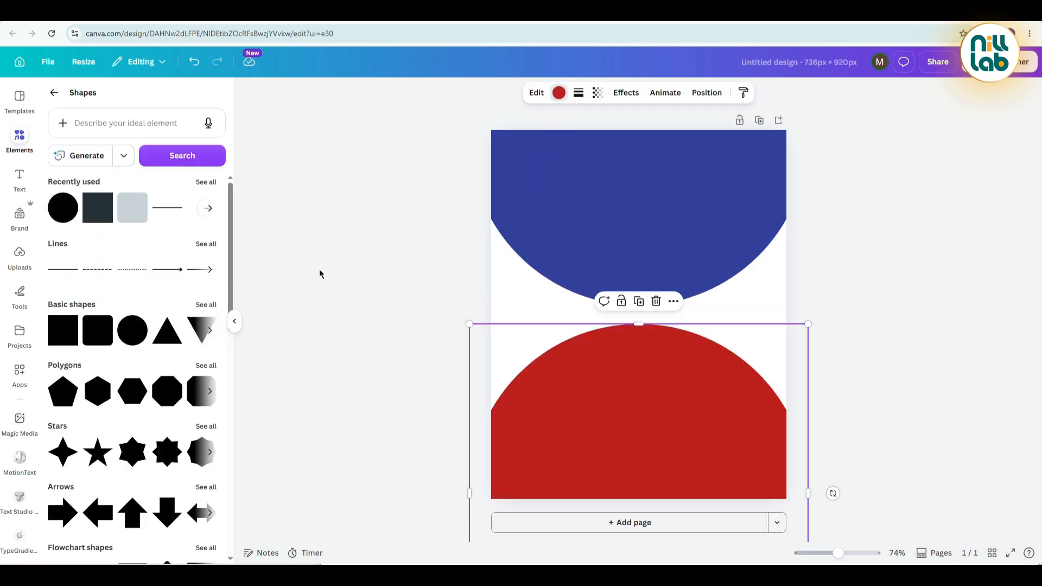
pyautogui.click(319, 269)
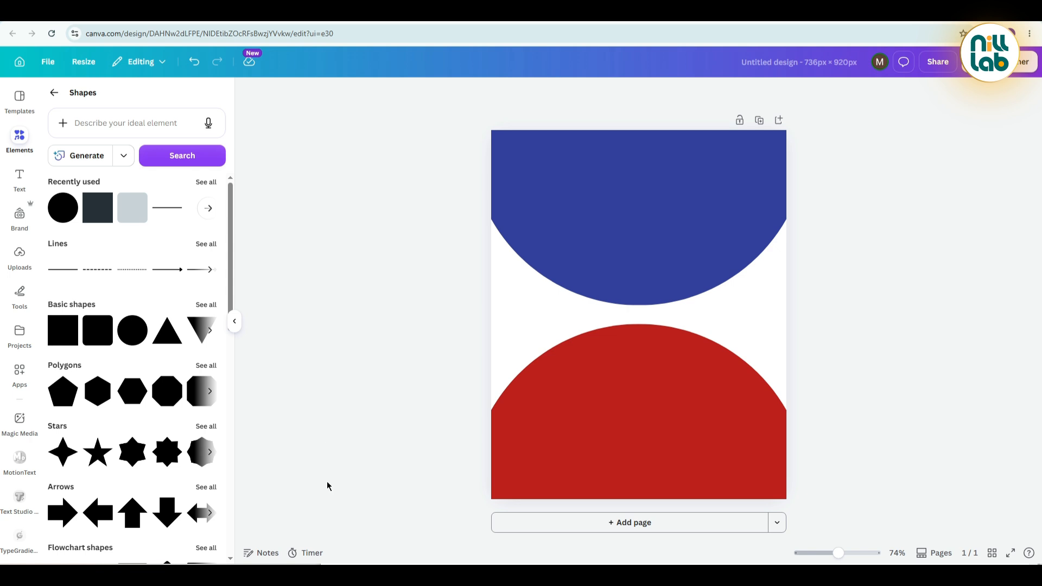
# Add a subheading text reading "snickers" between the two circles and set it to uppercase.
pyautogui.click(26, 177)
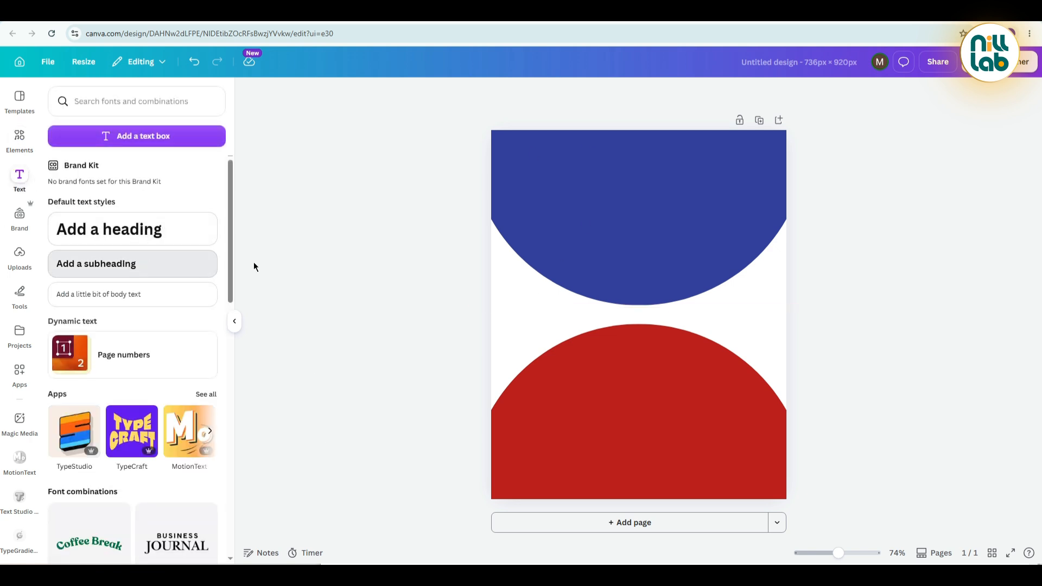
pyautogui.click(642, 318)
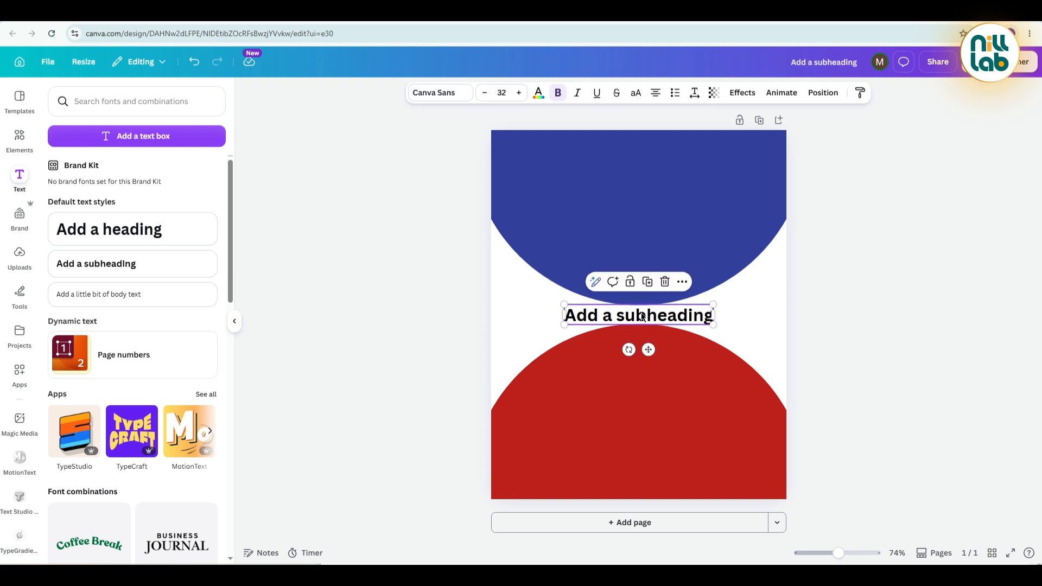
pyautogui.doubleClick(642, 317)
pyautogui.write('snickers')
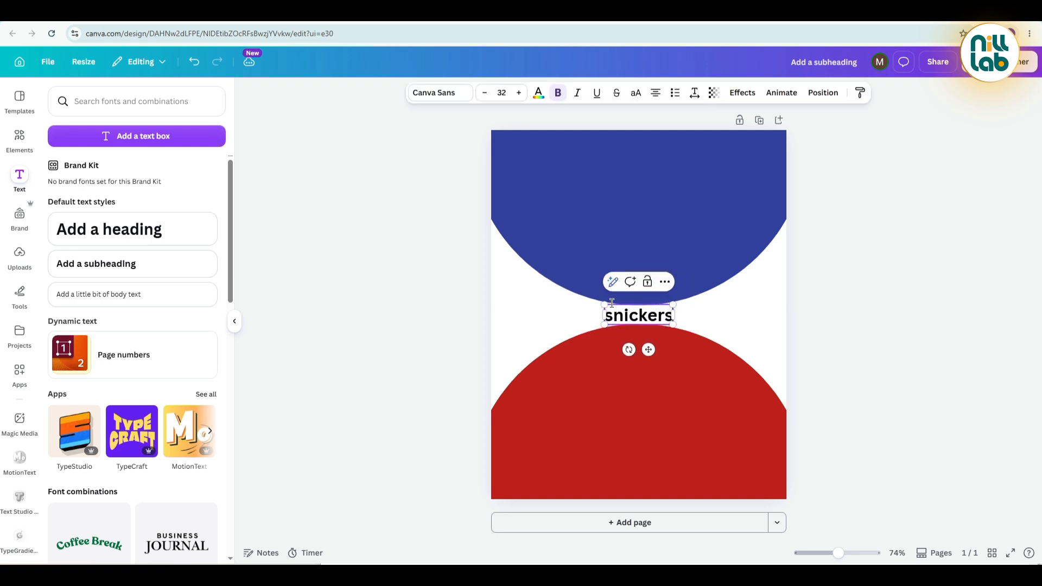
pyautogui.click(454, 244)
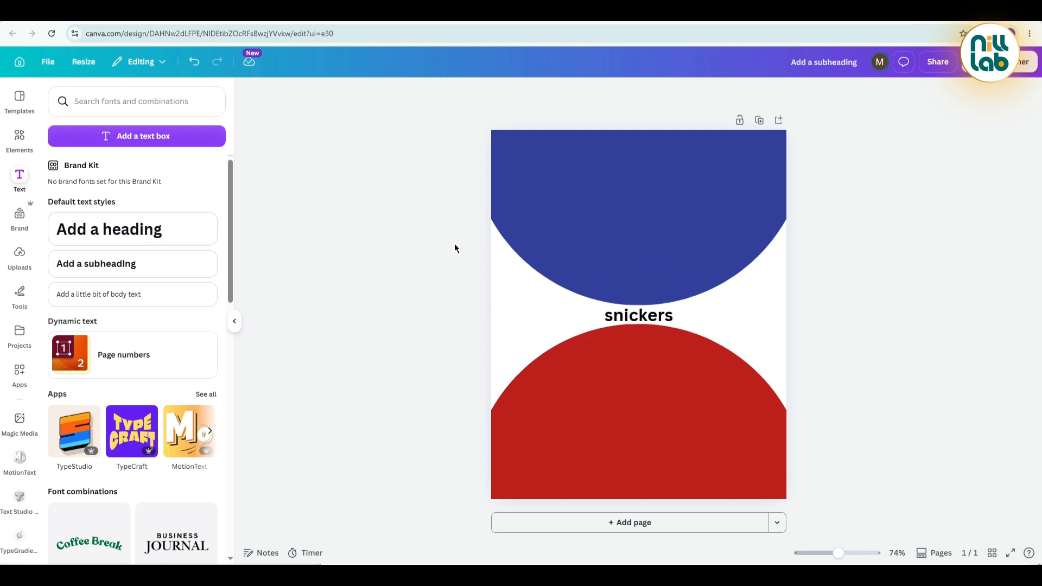
pyautogui.click(639, 316)
pyautogui.click(635, 95)
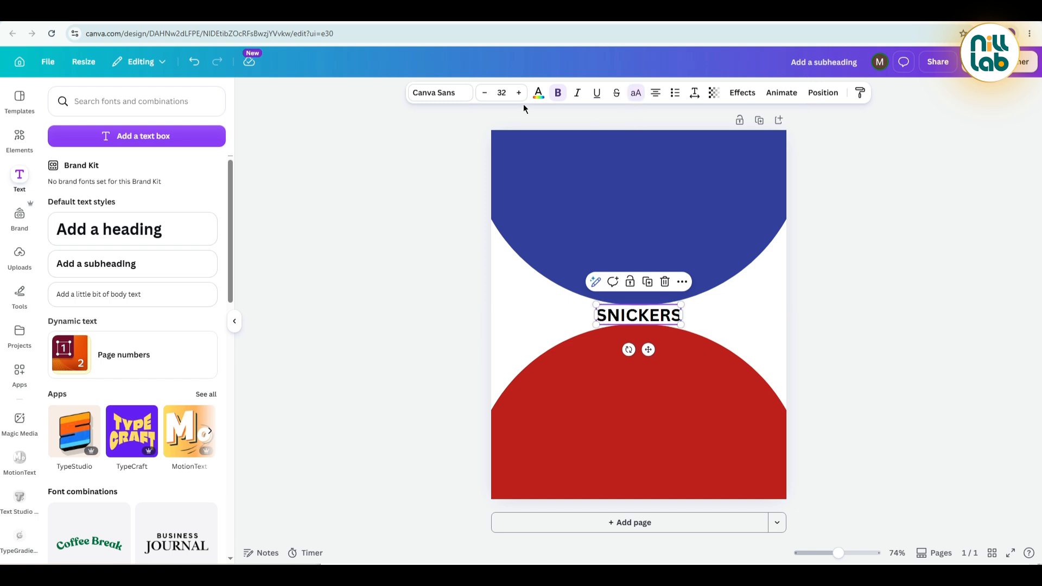
# Copy the text color #f2eef0 from the Notepad notes, apply it to the SNICKERS text in Canva and move the text onto the blue circle.
pyautogui.hotkey('alt', 'Tab')
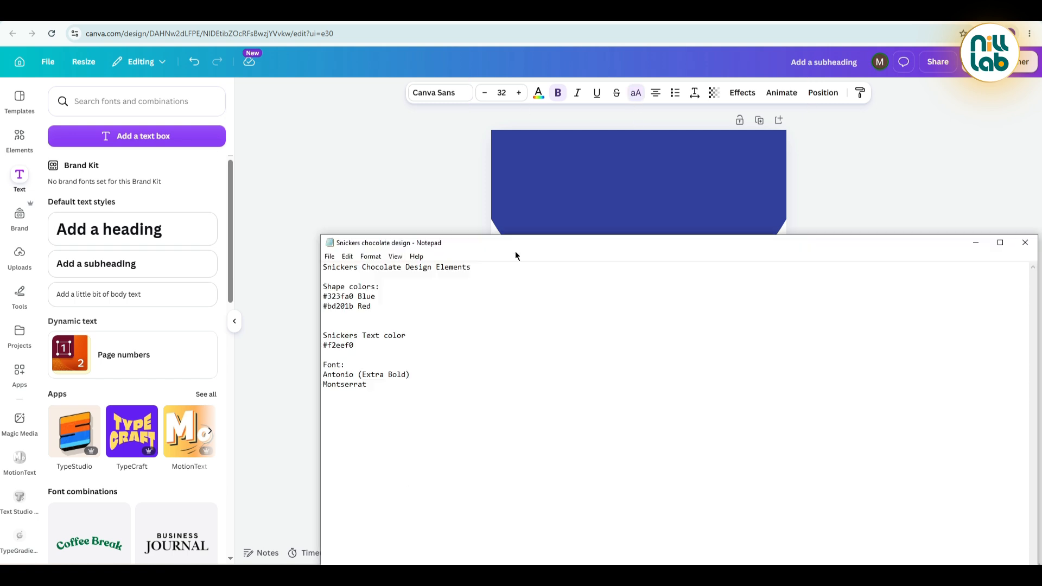
pyautogui.moveTo(515, 251); pyautogui.dragTo(857, 234)
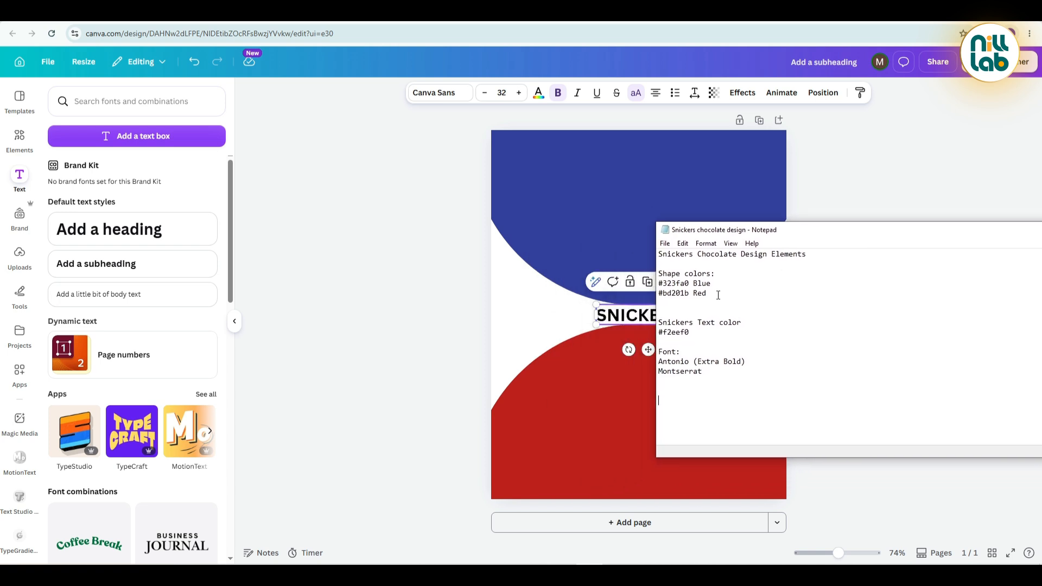
pyautogui.moveTo(692, 333); pyautogui.dragTo(650, 333)
pyautogui.click(465, 282)
pyautogui.click(634, 315)
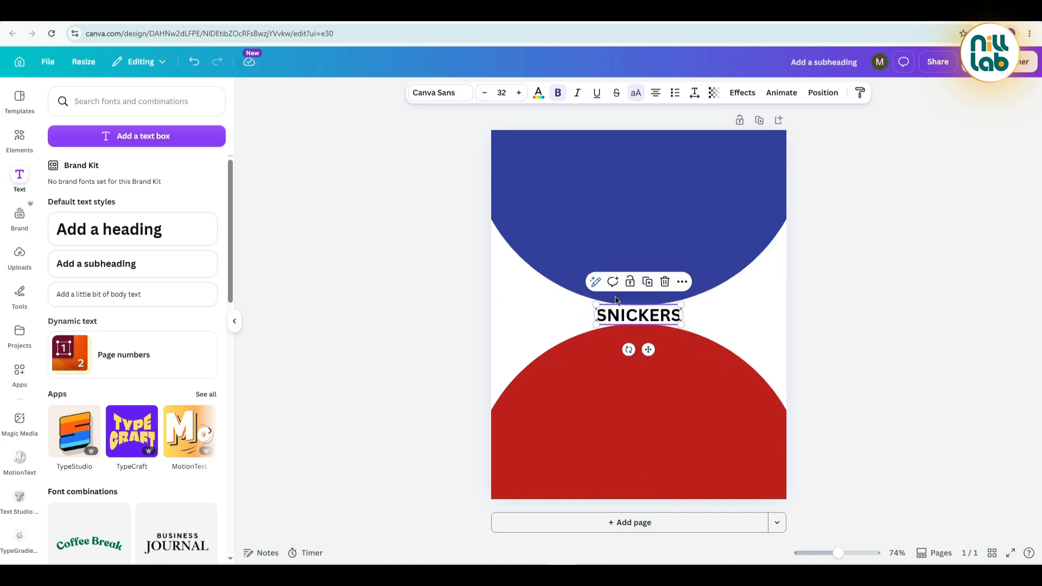
pyautogui.click(538, 93)
pyautogui.click(59, 173)
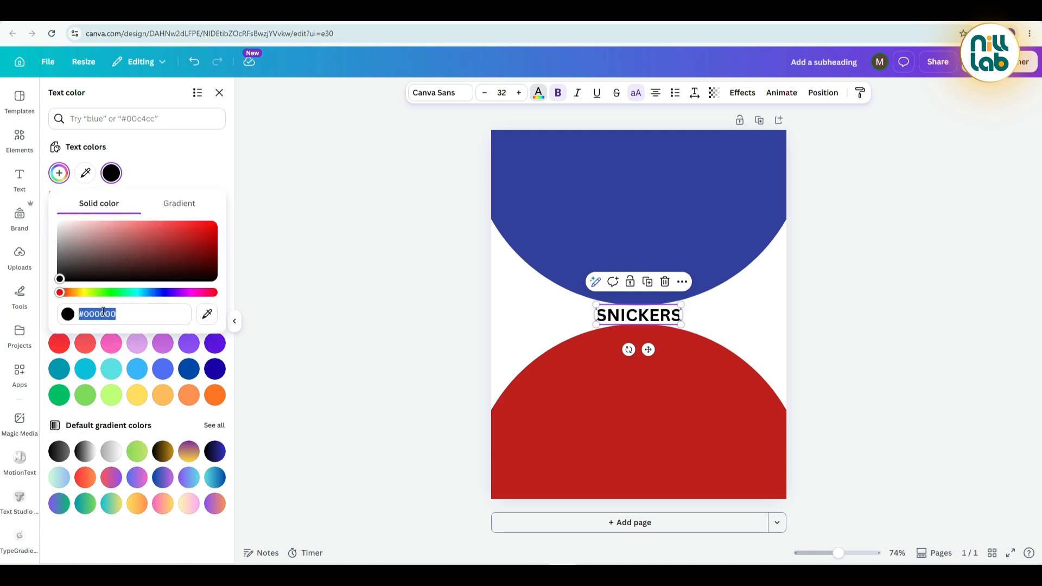
pyautogui.rightClick(99, 314)
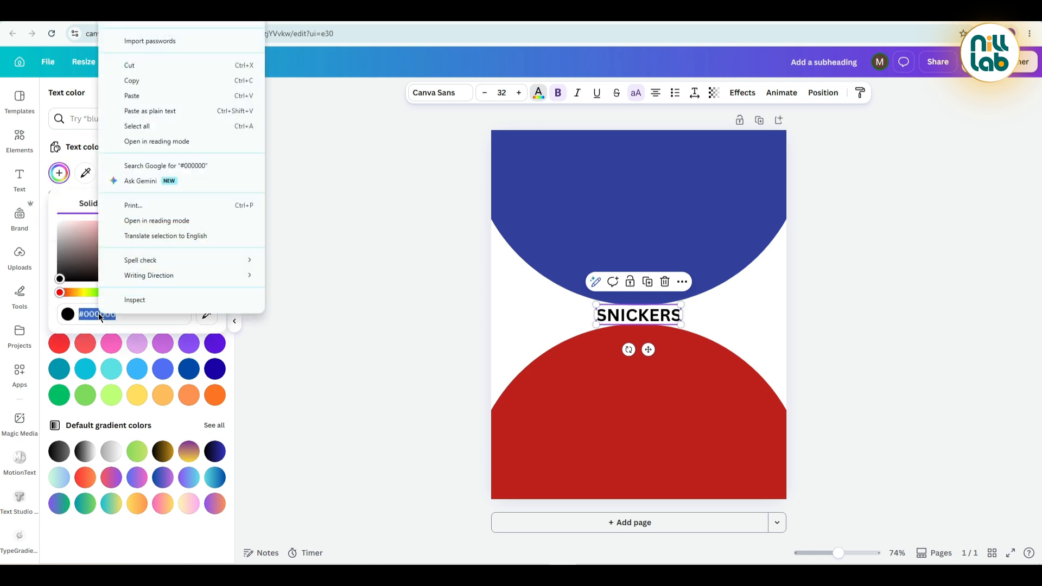
pyautogui.click(143, 96)
pyautogui.click(298, 279)
pyautogui.moveTo(624, 325); pyautogui.dragTo(615, 260)
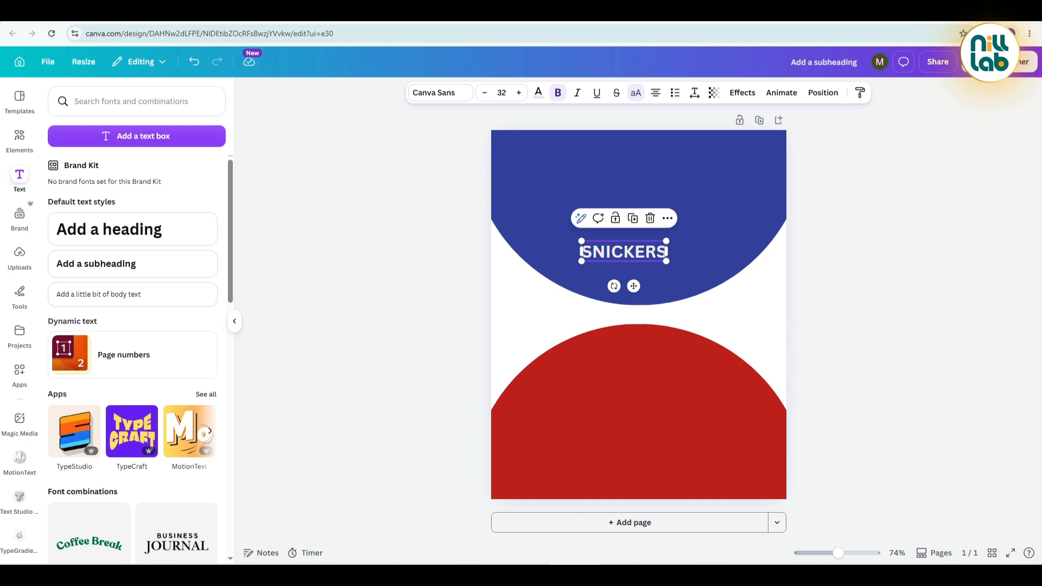
# Check the font in the Notepad notes and set the SNICKERS text to Antonio ExtraBold.
pyautogui.hotkey('alt', 'Tab')
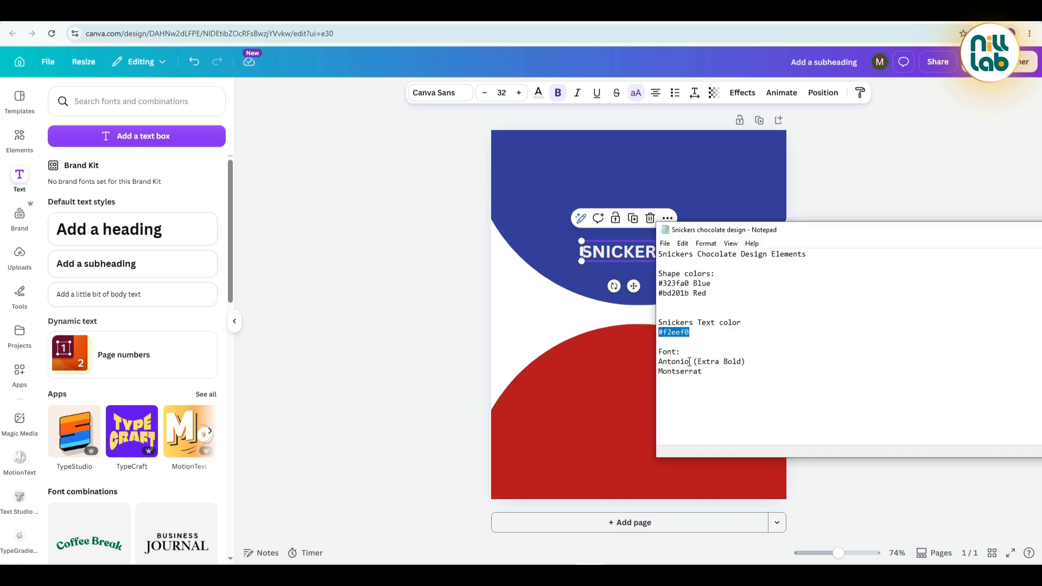
pyautogui.click(441, 93)
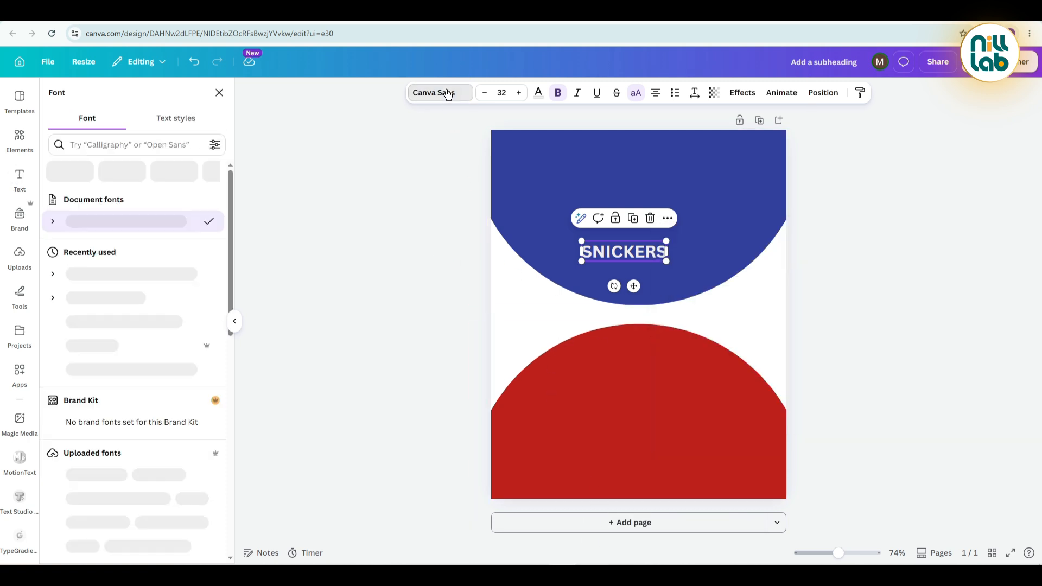
pyautogui.click(130, 143)
pyautogui.write('antonio')
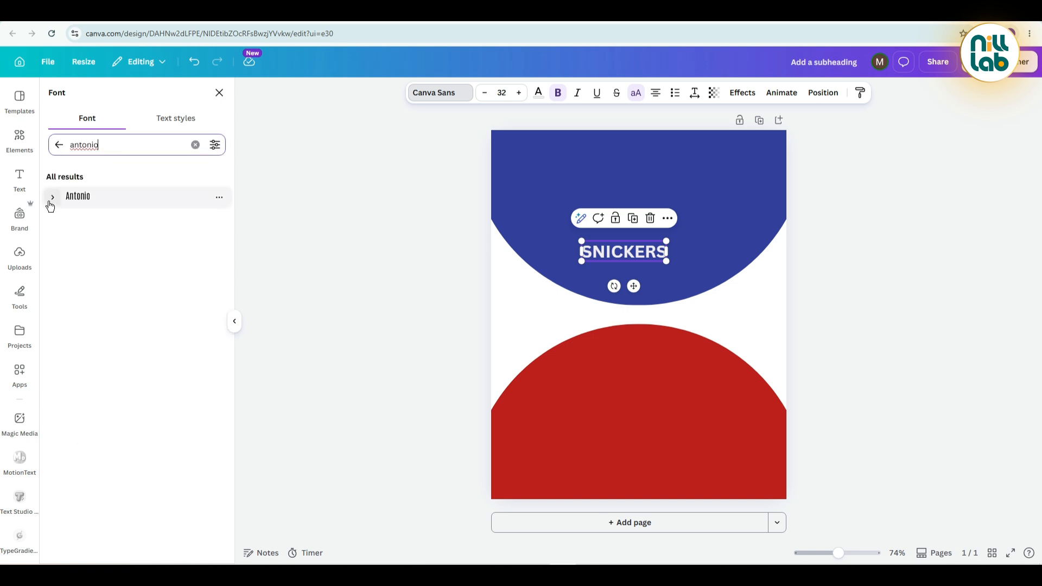
pyautogui.click(52, 198)
pyautogui.click(110, 299)
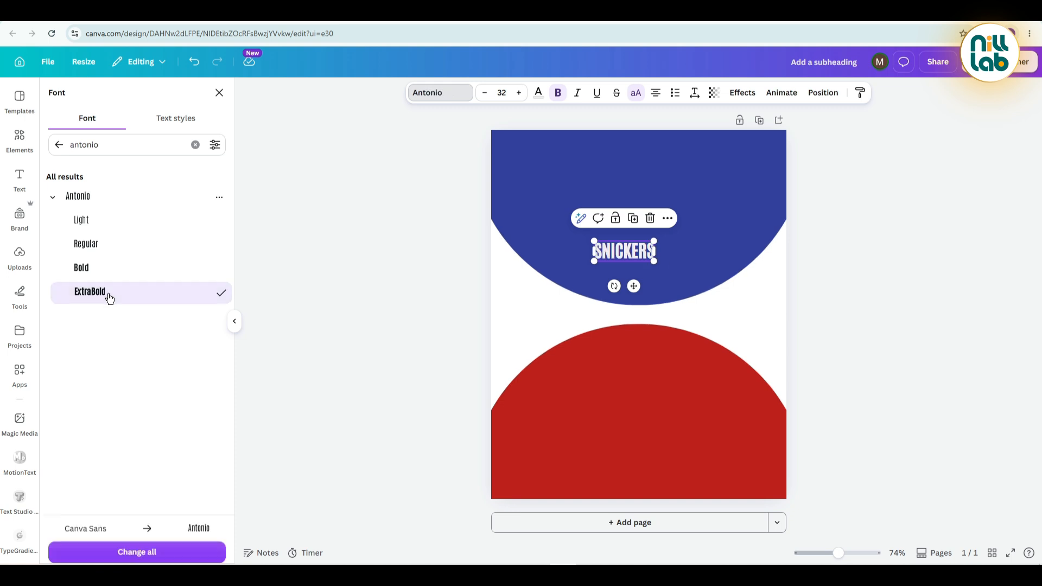
pyautogui.click(434, 304)
# Rotate the SNICKERS text vertically to read upward, align it to the page's upper-left margin corner and enlarge it to font size 165.
pyautogui.click(640, 249)
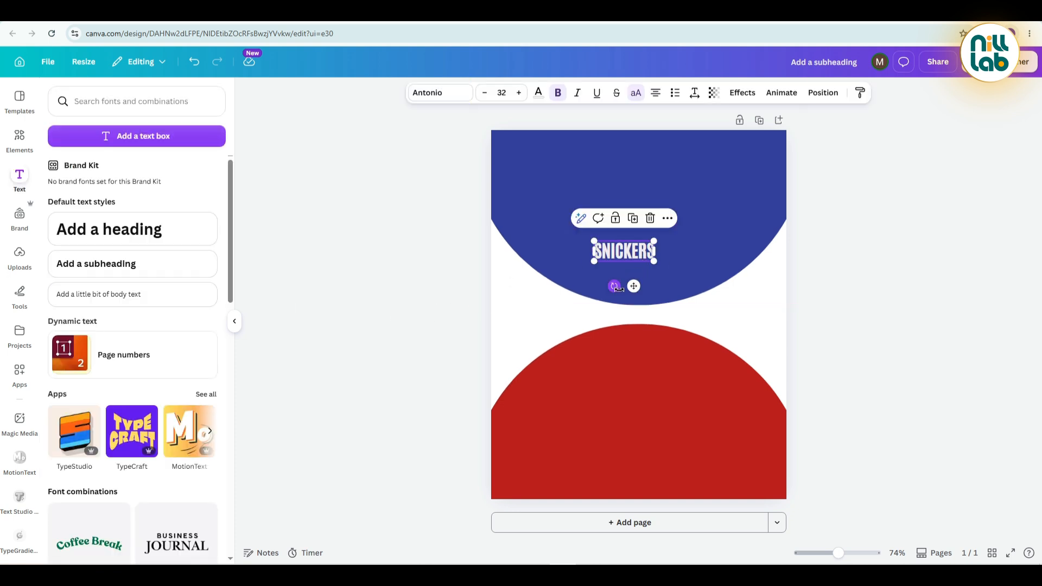
pyautogui.moveTo(615, 287); pyautogui.dragTo(656, 258)
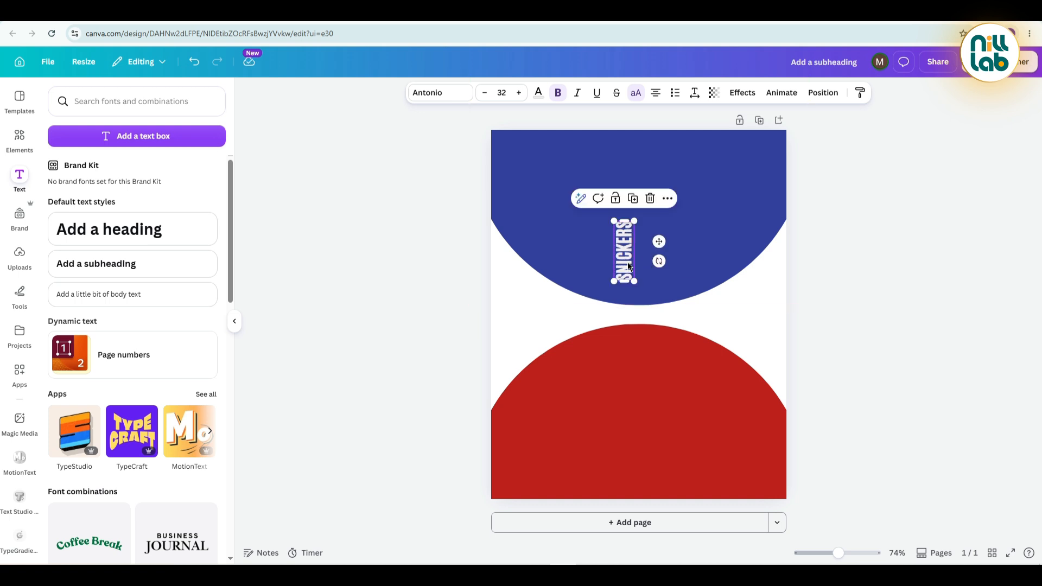
pyautogui.moveTo(628, 266); pyautogui.dragTo(545, 199)
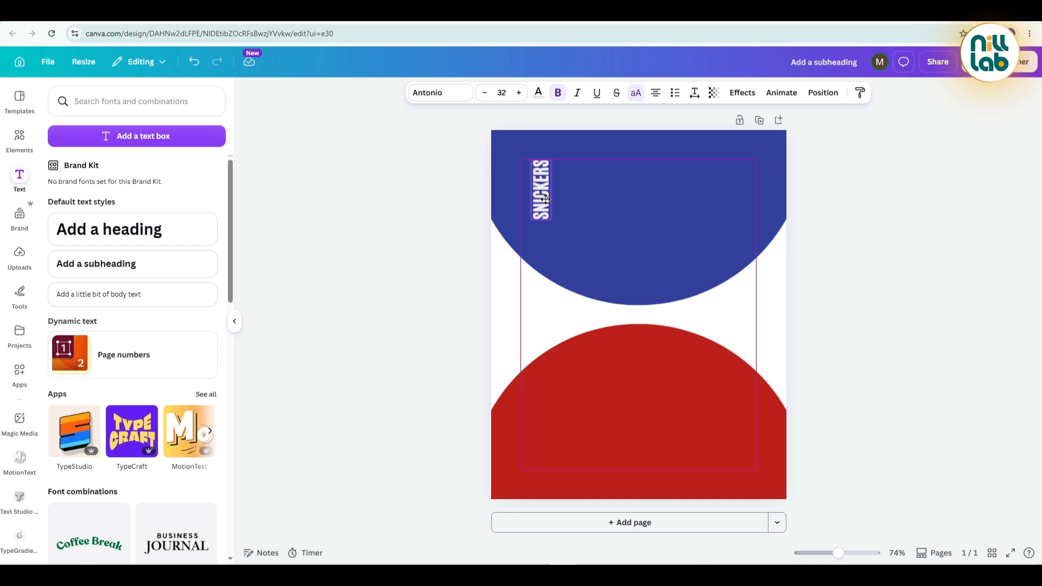
pyautogui.moveTo(546, 199); pyautogui.dragTo(535, 201)
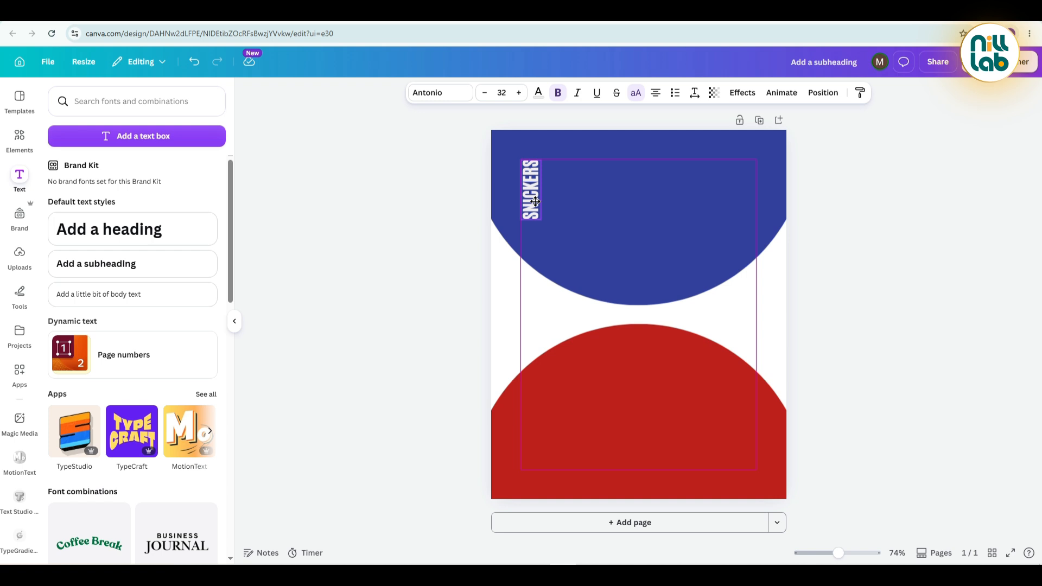
pyautogui.moveTo(536, 201); pyautogui.dragTo(612, 475)
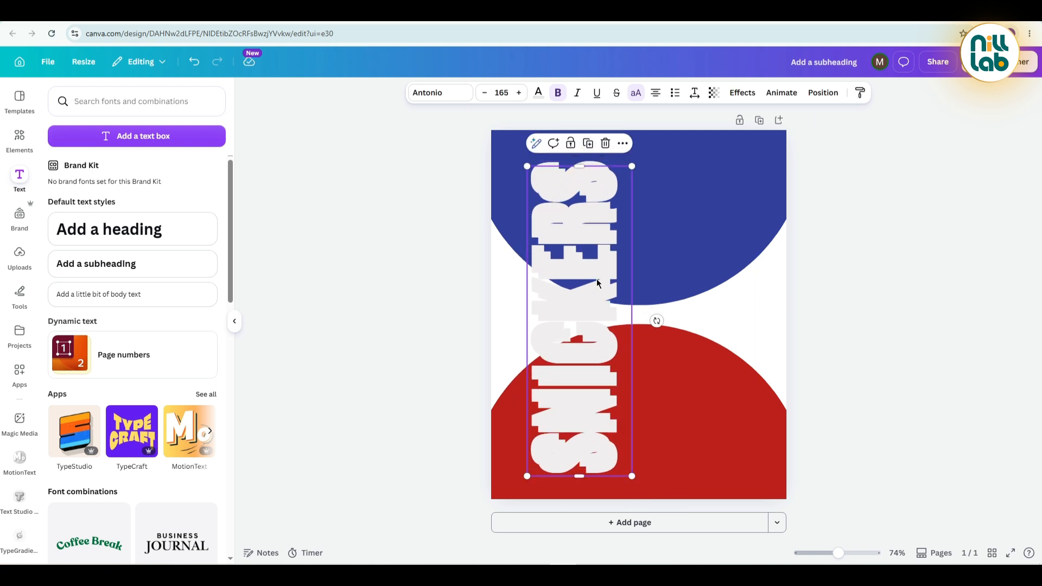
# Place a duplicate of the vertical SNICKERS text to the right of the original and shift both together to the page's horizontal centre.
pyautogui.moveTo(597, 283); pyautogui.dragTo(672, 272)
pyautogui.click(415, 246)
pyautogui.click(561, 277)
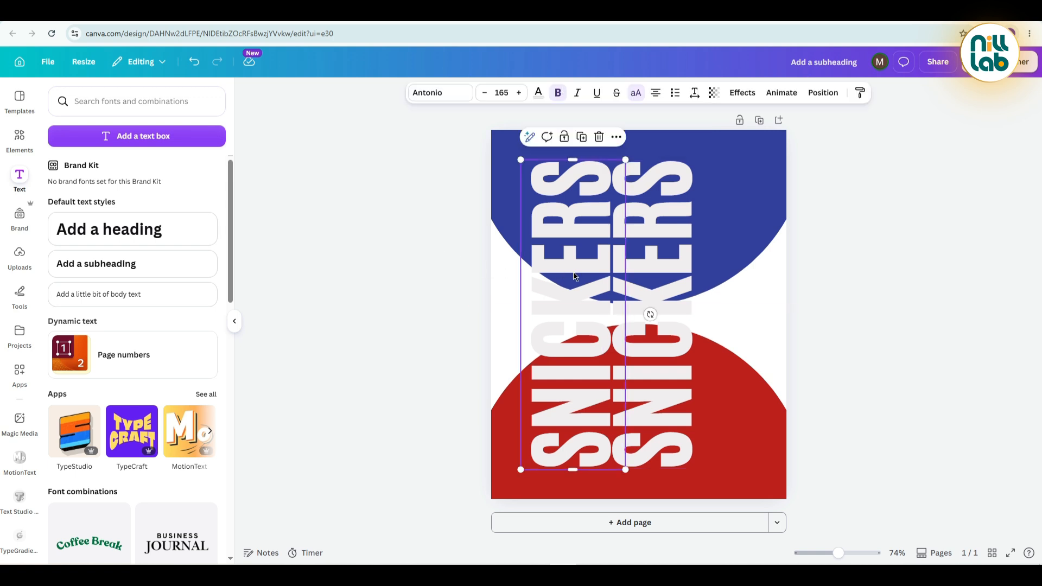
pyautogui.keyDown('shift'); pyautogui.click(651, 271); pyautogui.keyUp('shift')
pyautogui.moveTo(651, 270); pyautogui.dragTo(676, 266)
pyautogui.click(376, 232)
# Add the uploaded Snickers chocolate bar image to the page and move its layer above both SNICKERS texts.
pyautogui.click(21, 261)
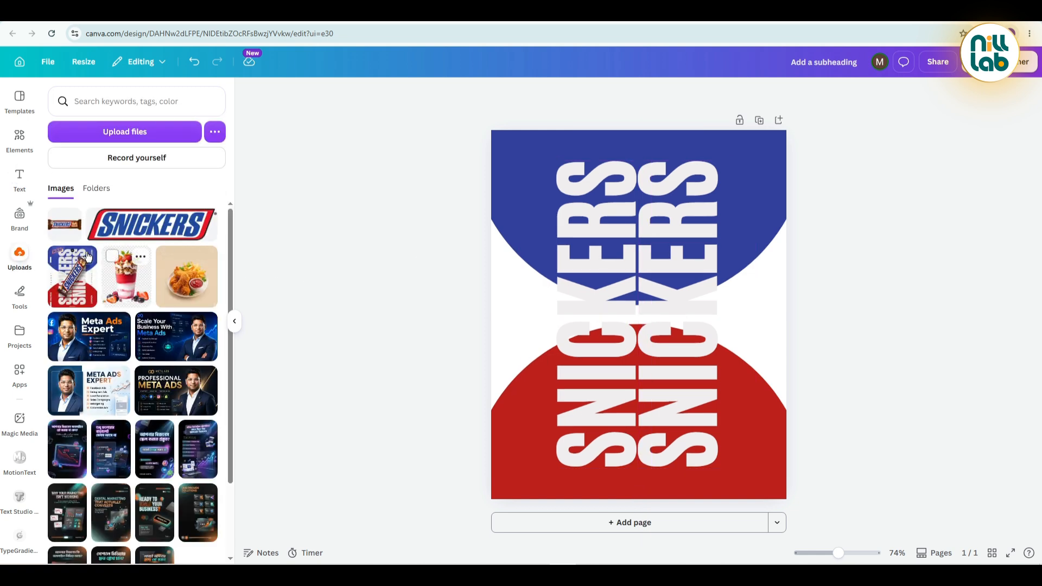
pyautogui.click(64, 225)
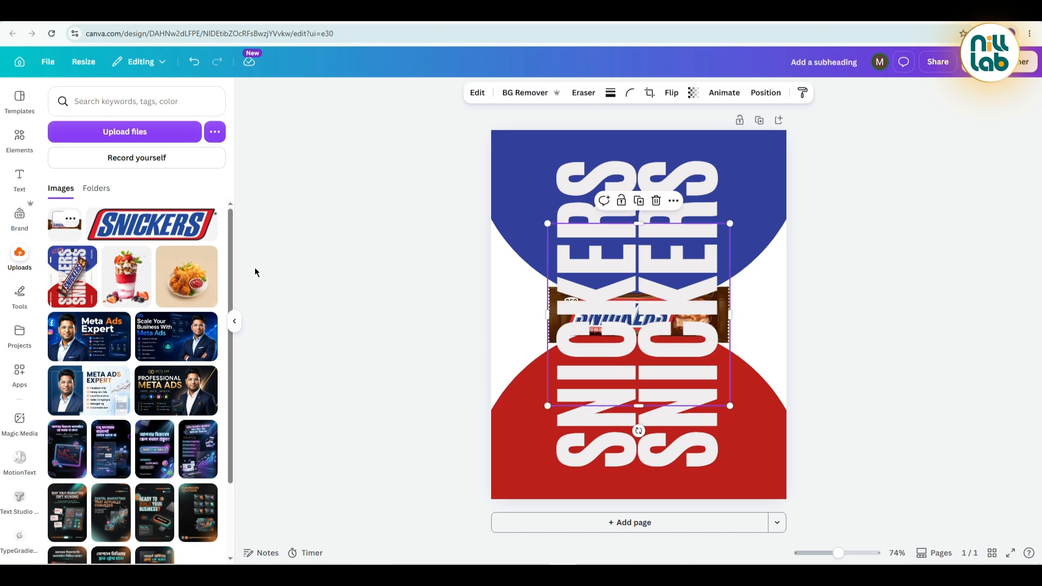
pyautogui.click(327, 264)
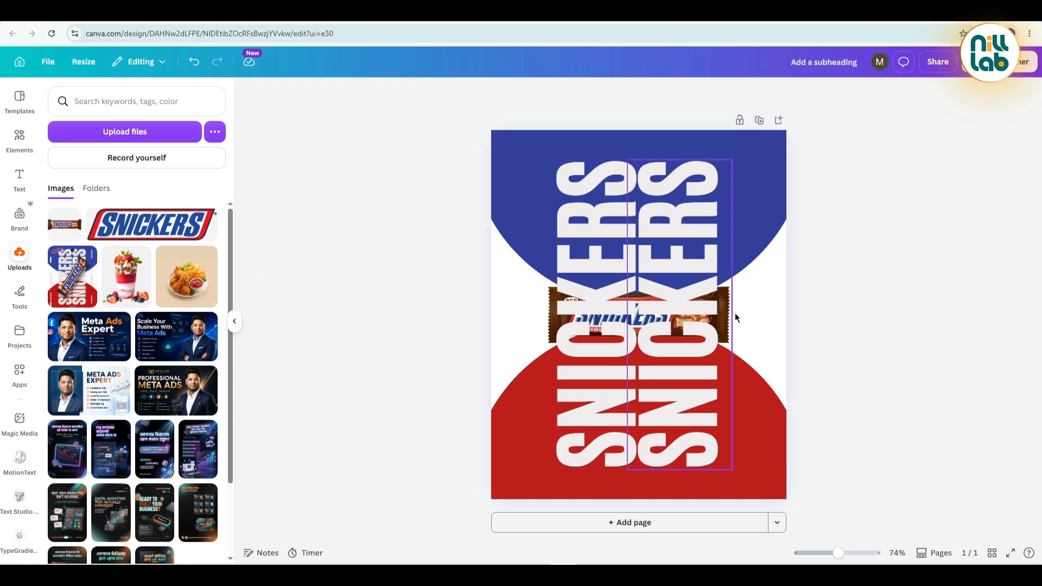
pyautogui.click(716, 317)
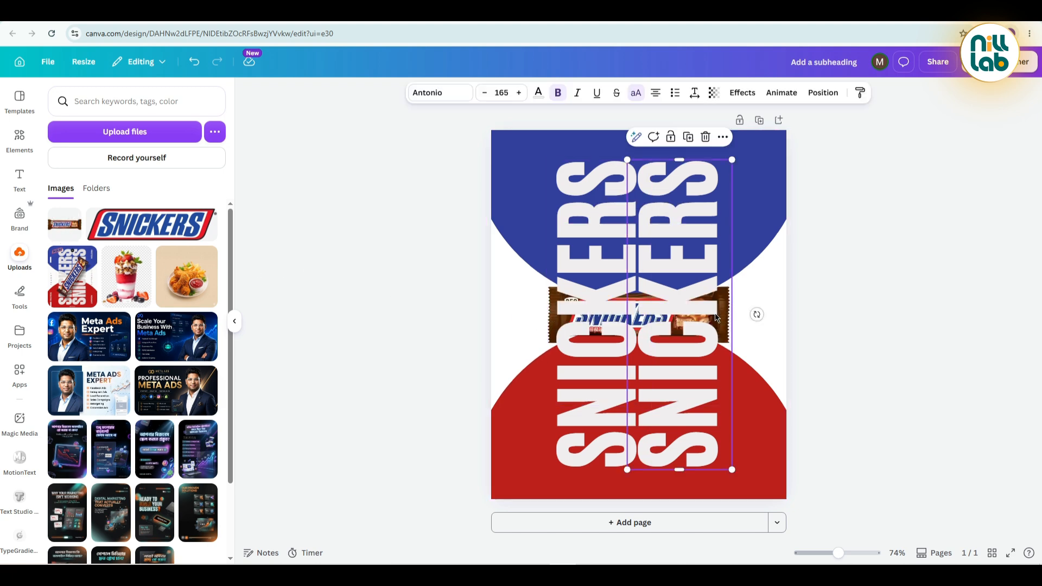
pyautogui.click(812, 92)
pyautogui.click(168, 119)
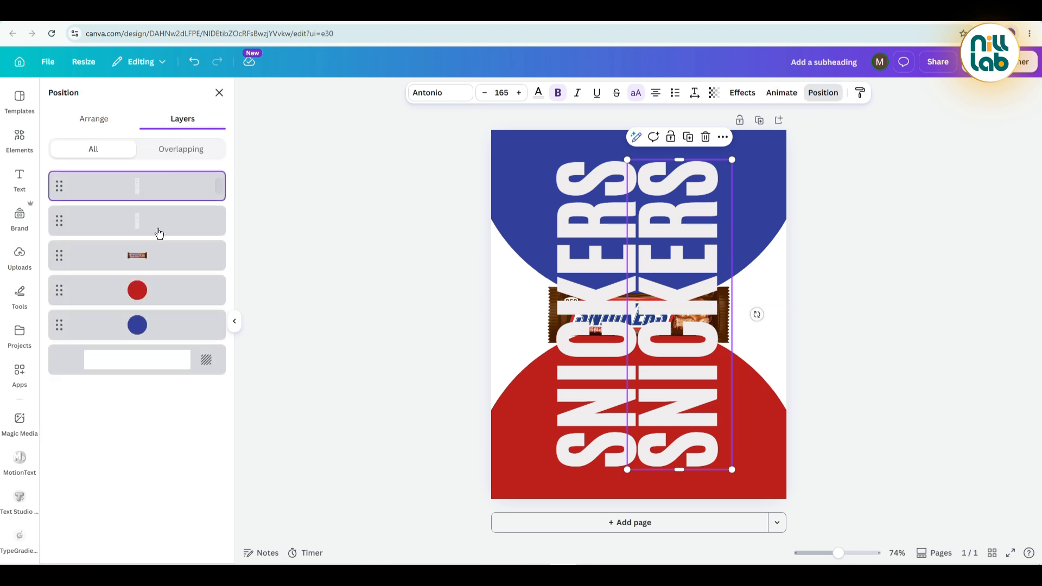
pyautogui.moveTo(140, 254); pyautogui.dragTo(158, 182)
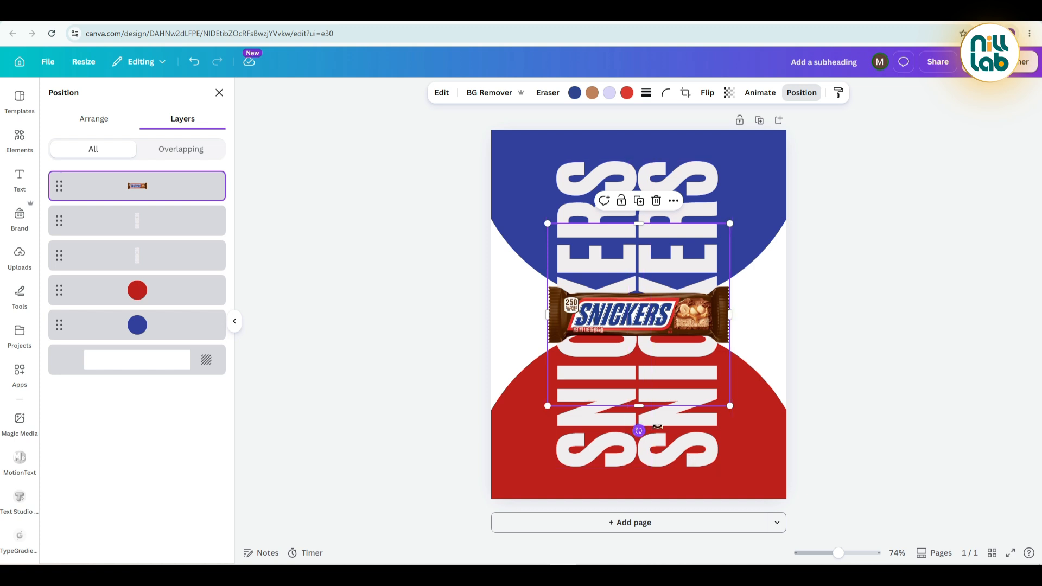
# Rotate the chocolate bar diagonally with its right end pointing up, enlarge it and position it over the middle of the page.
pyautogui.moveTo(641, 434); pyautogui.dragTo(732, 375)
pyautogui.moveTo(765, 288); pyautogui.dragTo(854, 262)
pyautogui.moveTo(723, 273); pyautogui.dragTo(657, 293)
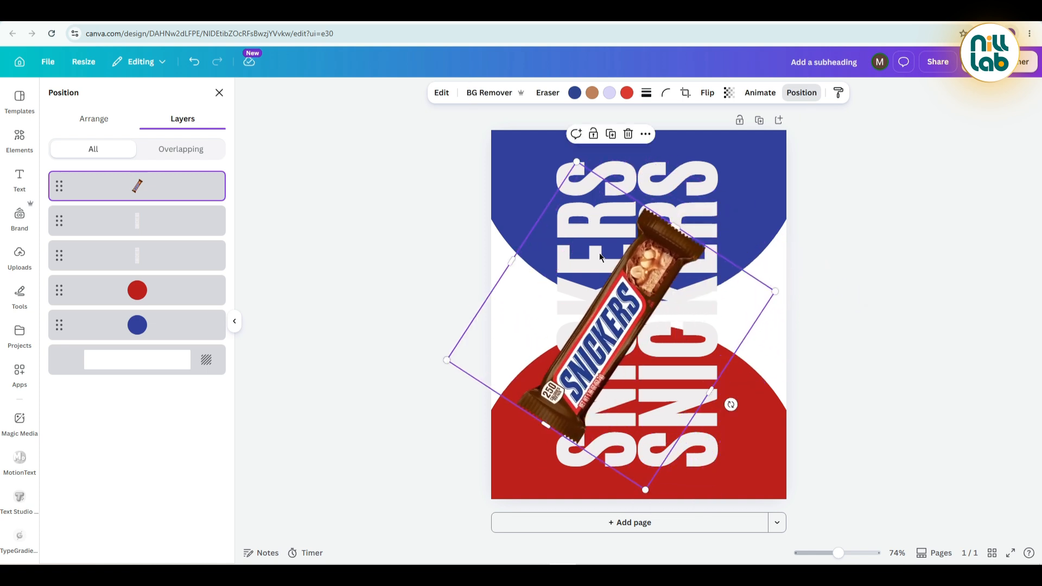
# Apply the Drop shadow effect to the chocolate bar image.
pyautogui.click(447, 103)
pyautogui.scroll(-3, 106, 330)
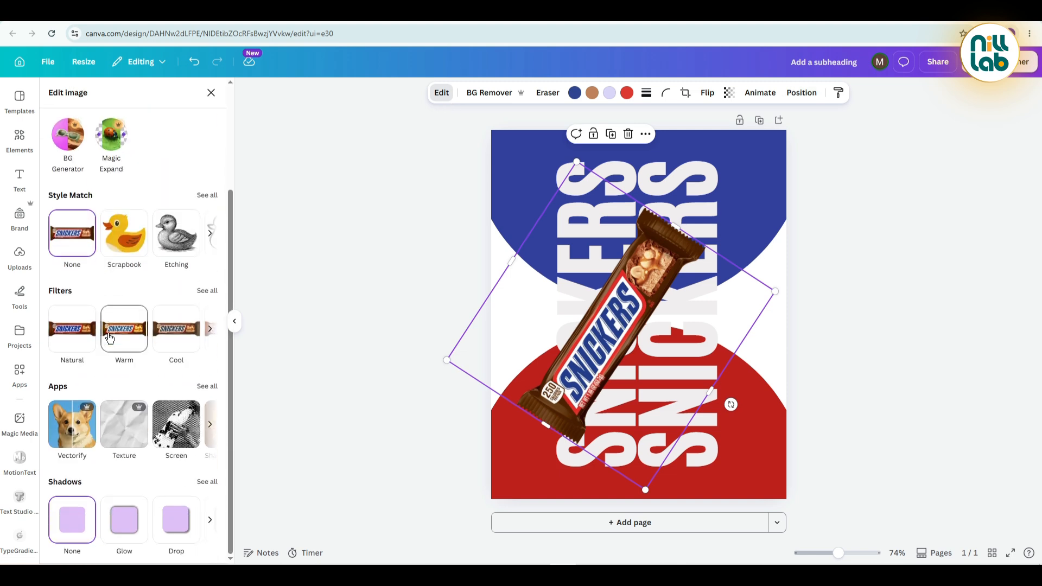
pyautogui.click(183, 523)
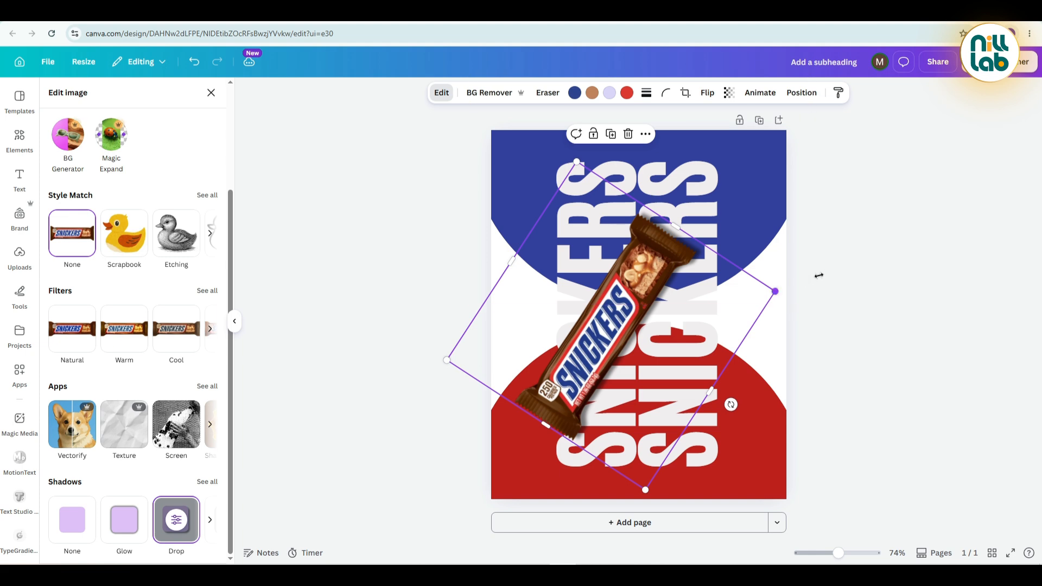
# Enlarge the chocolate bar image to about 717 × 717 px and move it slightly upward near the page centre.
pyautogui.moveTo(819, 276); pyautogui.dragTo(845, 268)
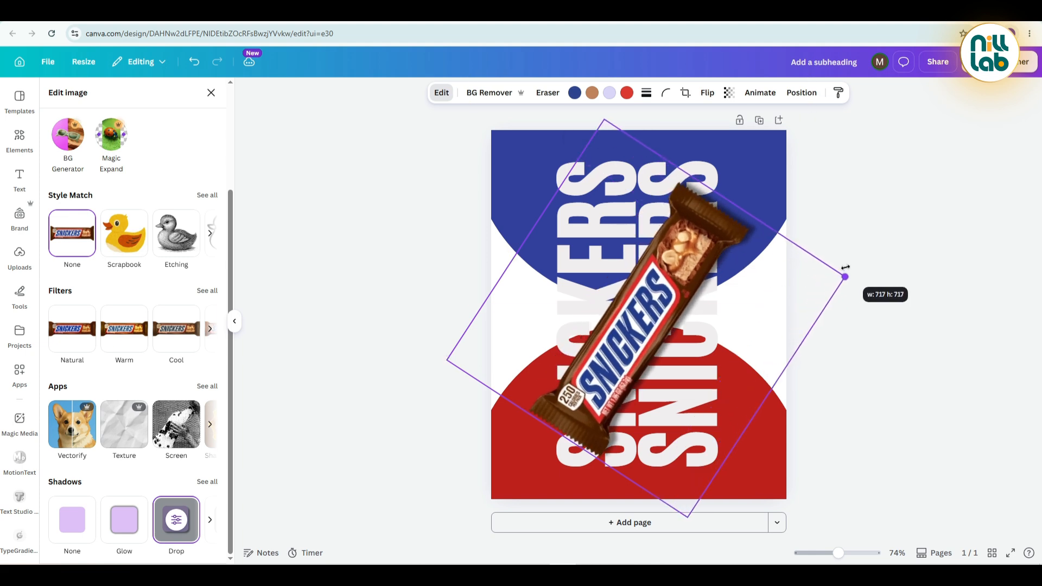
pyautogui.moveTo(714, 295); pyautogui.dragTo(704, 282)
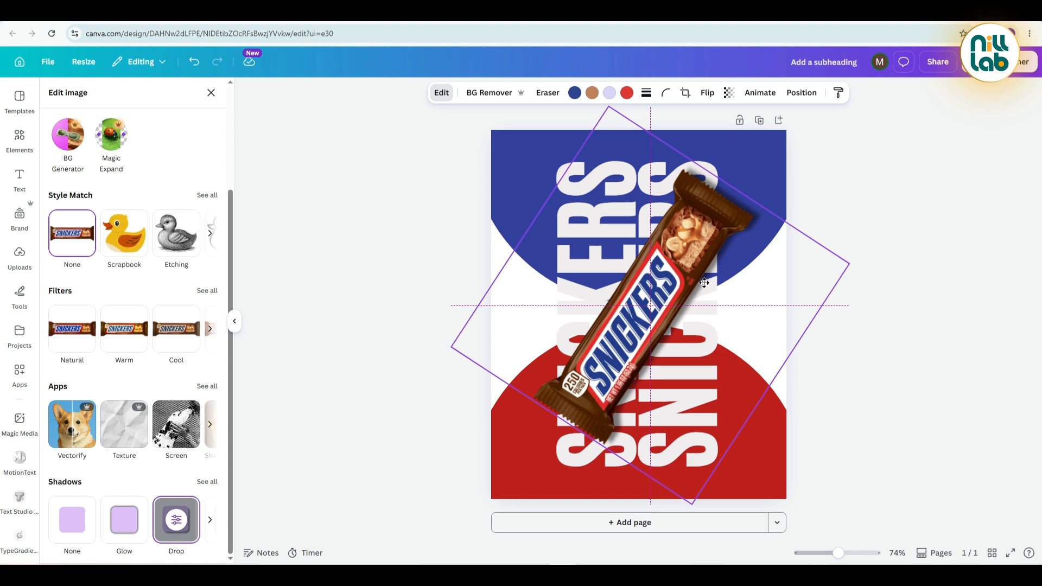
pyautogui.moveTo(703, 283); pyautogui.dragTo(704, 282)
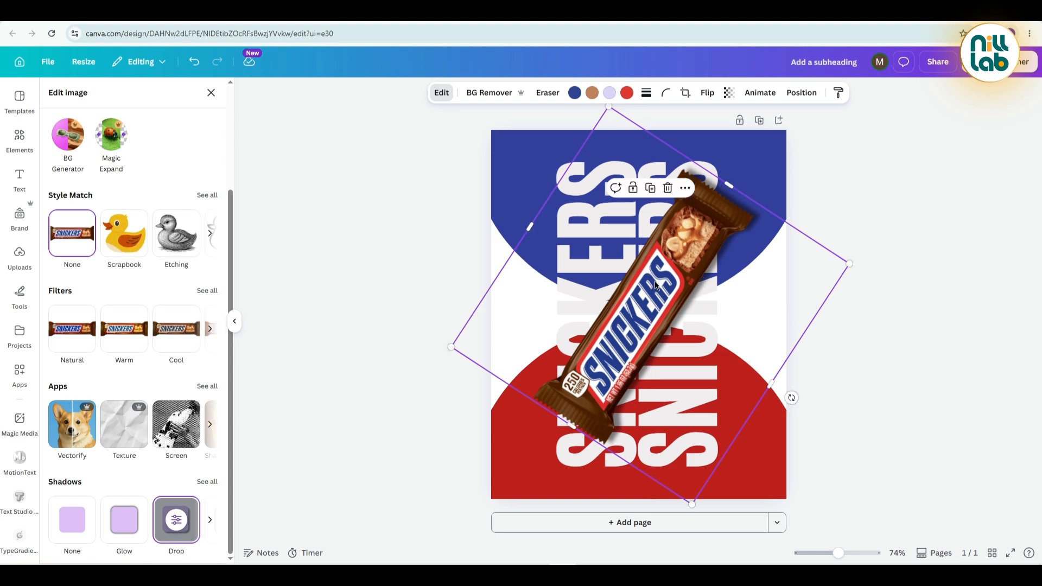
pyautogui.click(405, 248)
pyautogui.click(394, 258)
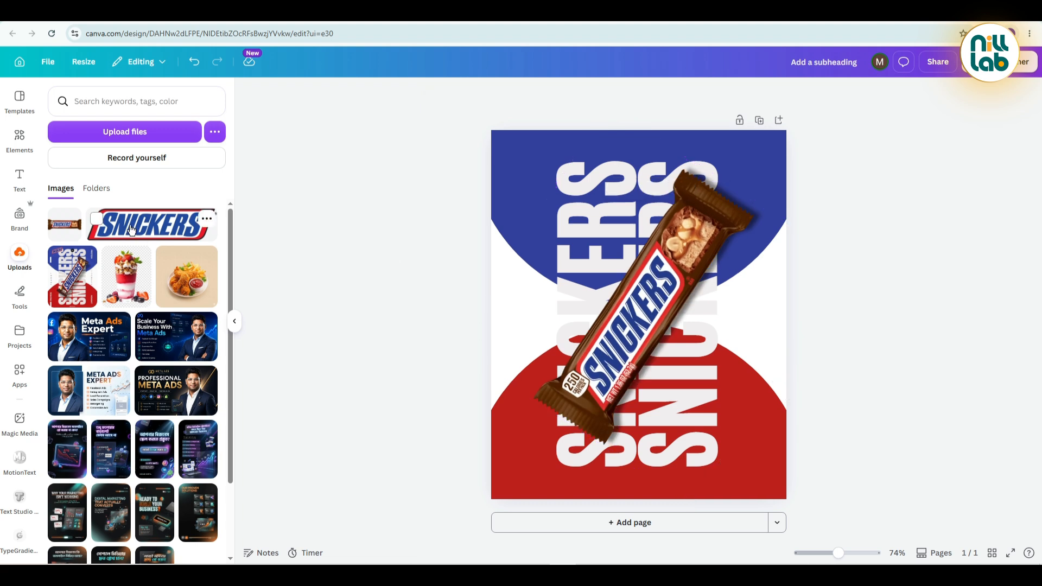
# Add the uploaded Snickers logo, tilt it upward to the right, shrink it and place it in the poster's upper-left corner.
pyautogui.click(130, 228)
pyautogui.moveTo(633, 310); pyautogui.dragTo(578, 185)
pyautogui.moveTo(569, 224); pyautogui.dragTo(580, 215)
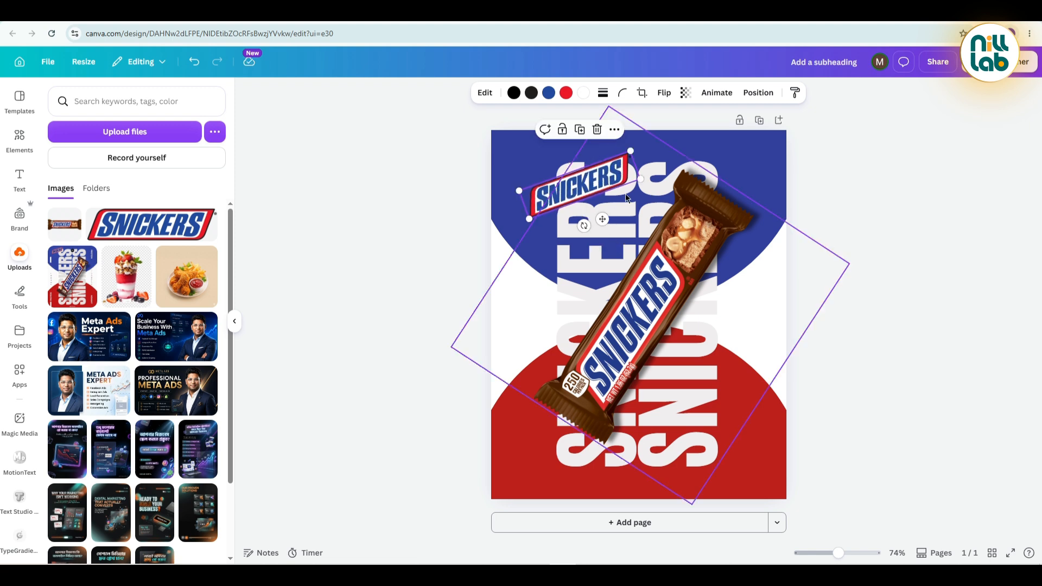
pyautogui.moveTo(636, 187); pyautogui.dragTo(546, 161)
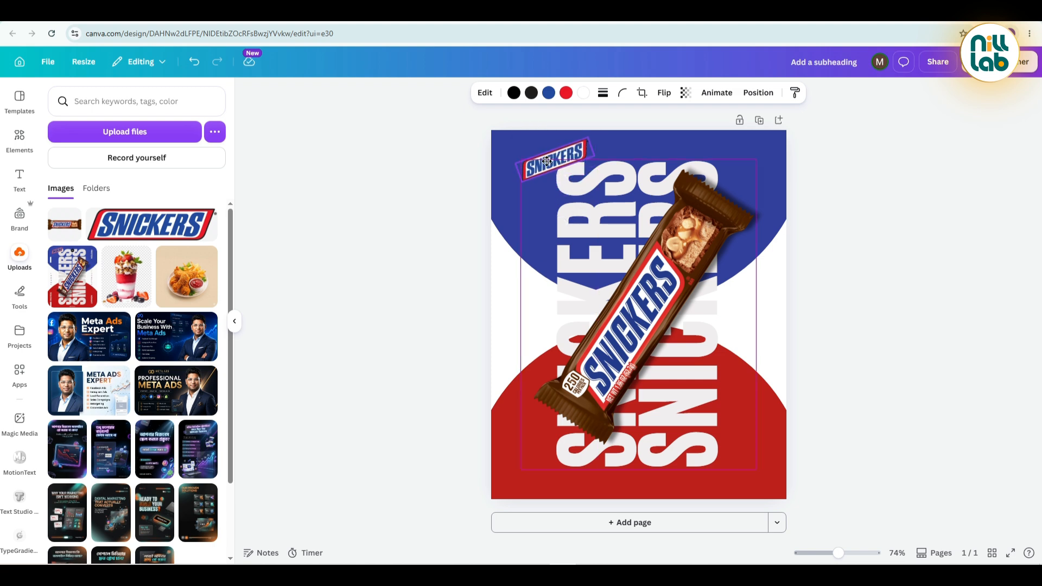
pyautogui.moveTo(546, 161); pyautogui.dragTo(547, 161)
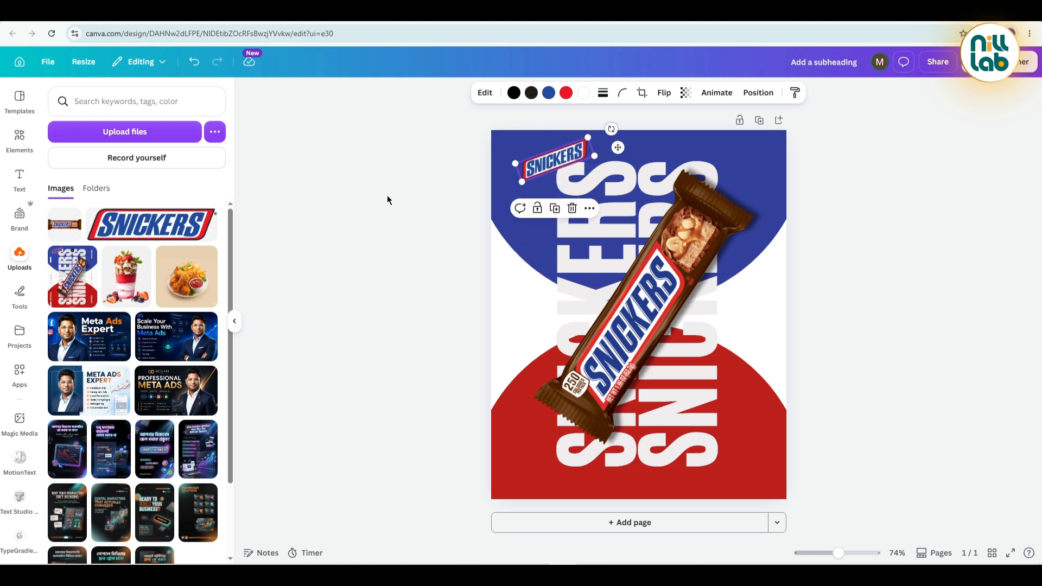
pyautogui.click(387, 195)
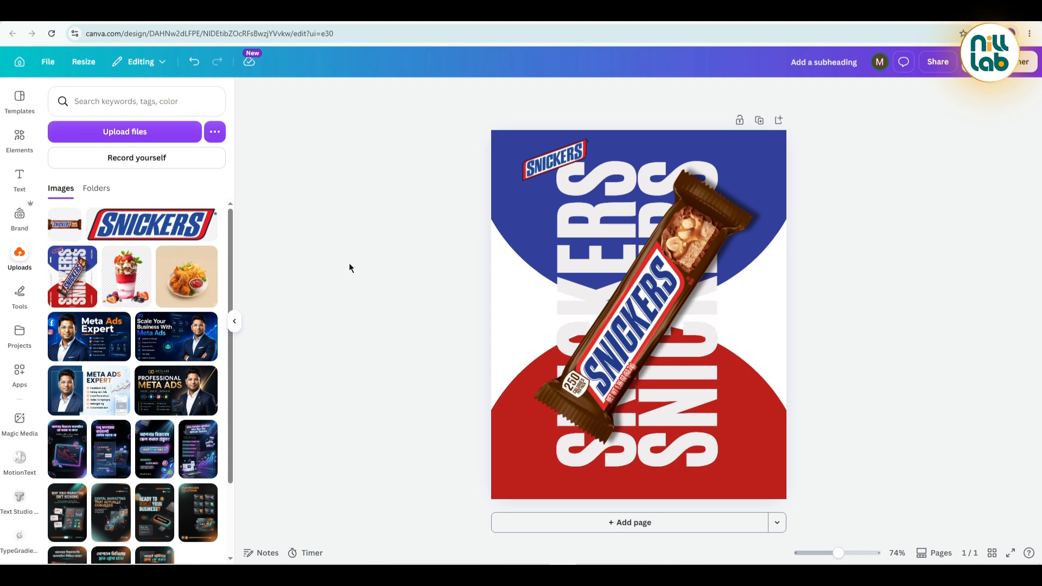
# Add a subheading to the page with the text "peanut".
pyautogui.click(20, 179)
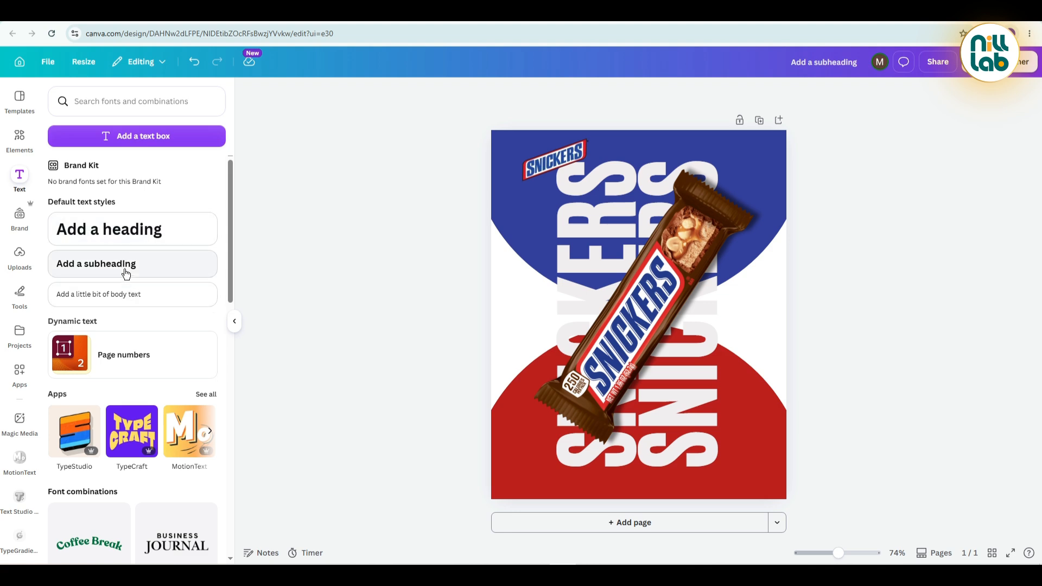
pyautogui.click(187, 266)
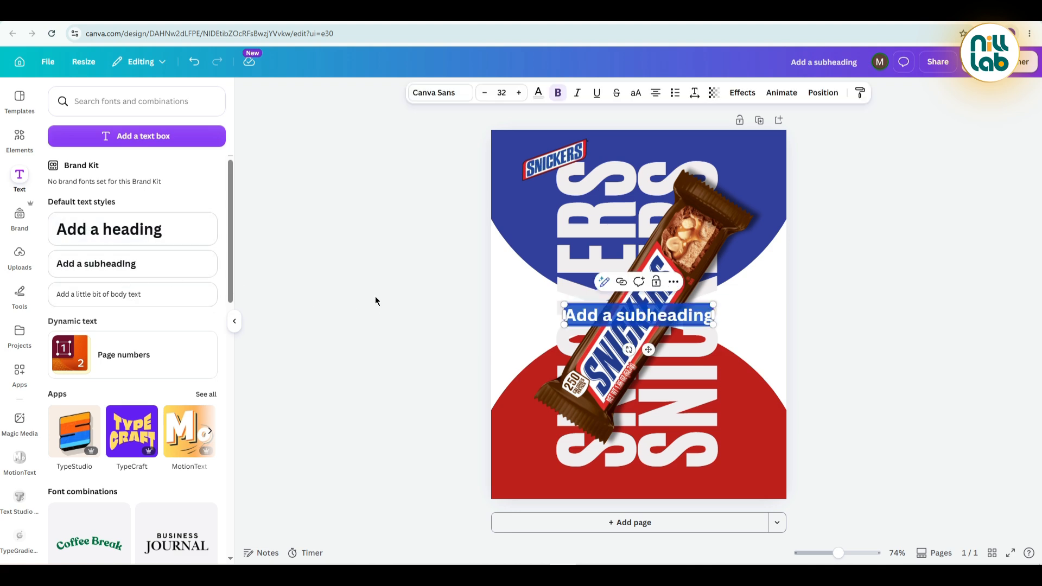
pyautogui.write('pea')
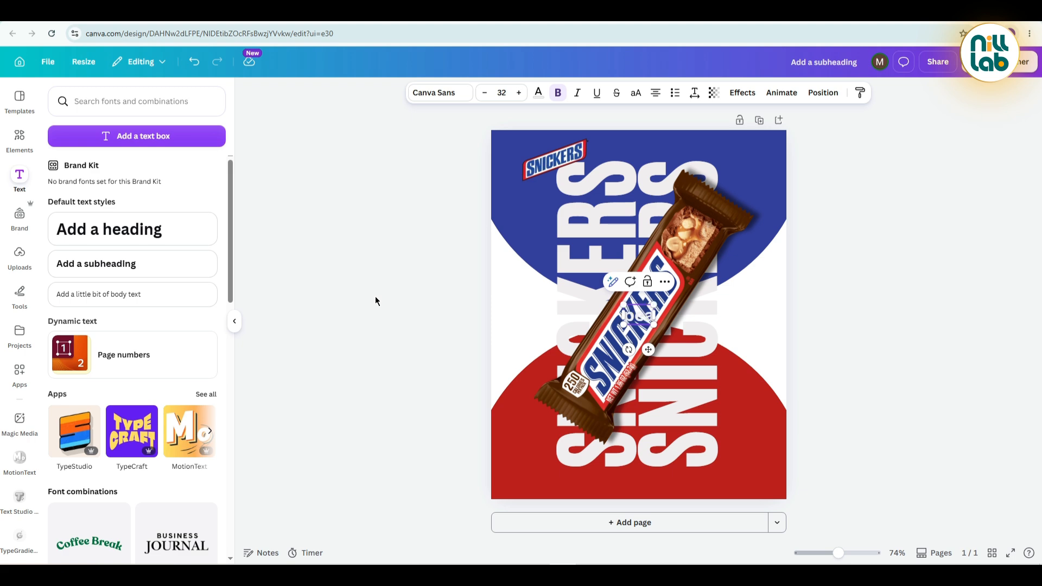
pyautogui.write('nut')
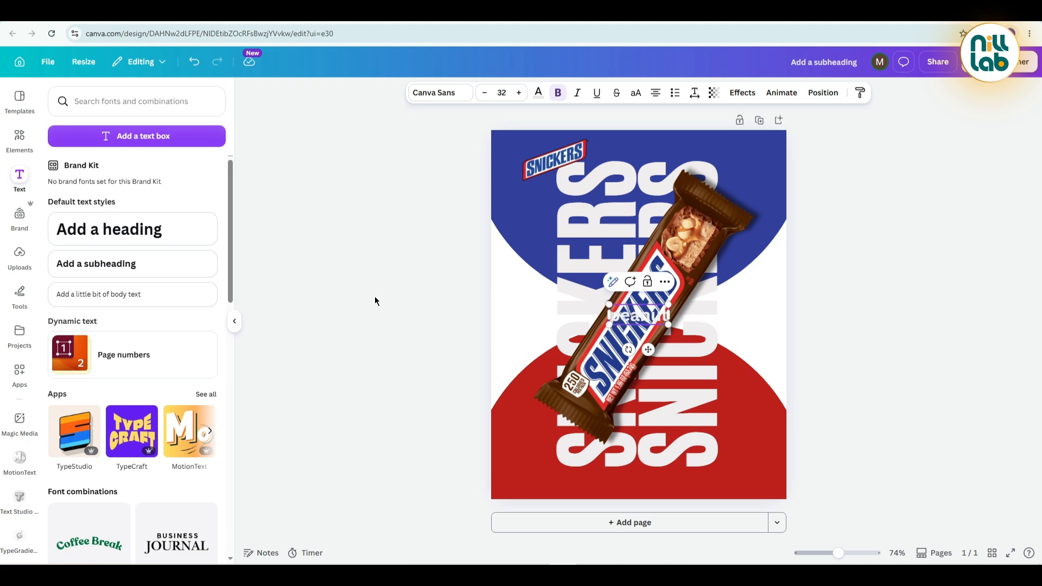
# Colour the "peanut" text with the design's medium blue and place it in the white area at the poster's left edge.
pyautogui.click(380, 246)
pyautogui.click(629, 321)
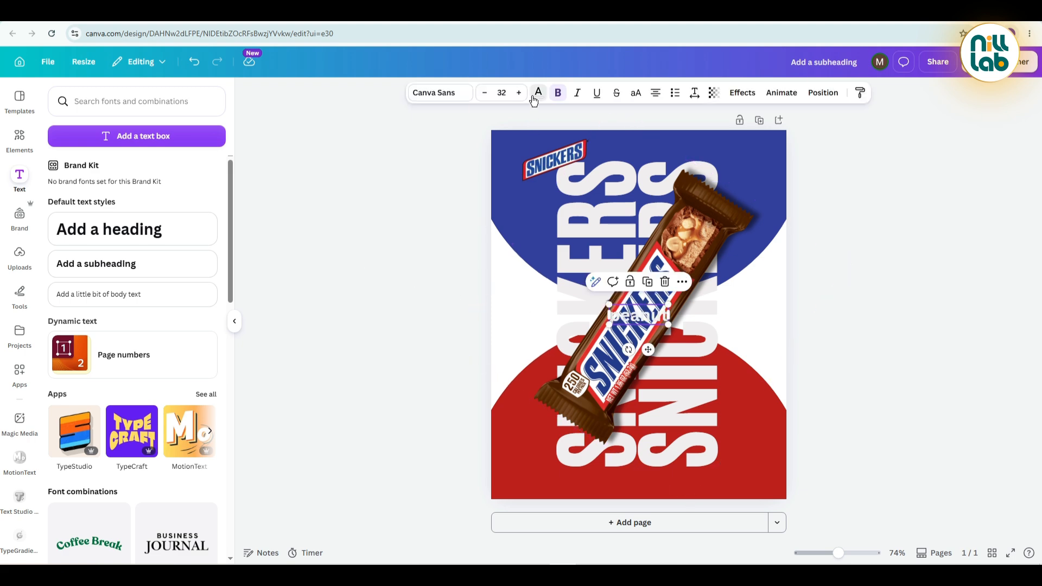
pyautogui.click(539, 93)
pyautogui.click(59, 212)
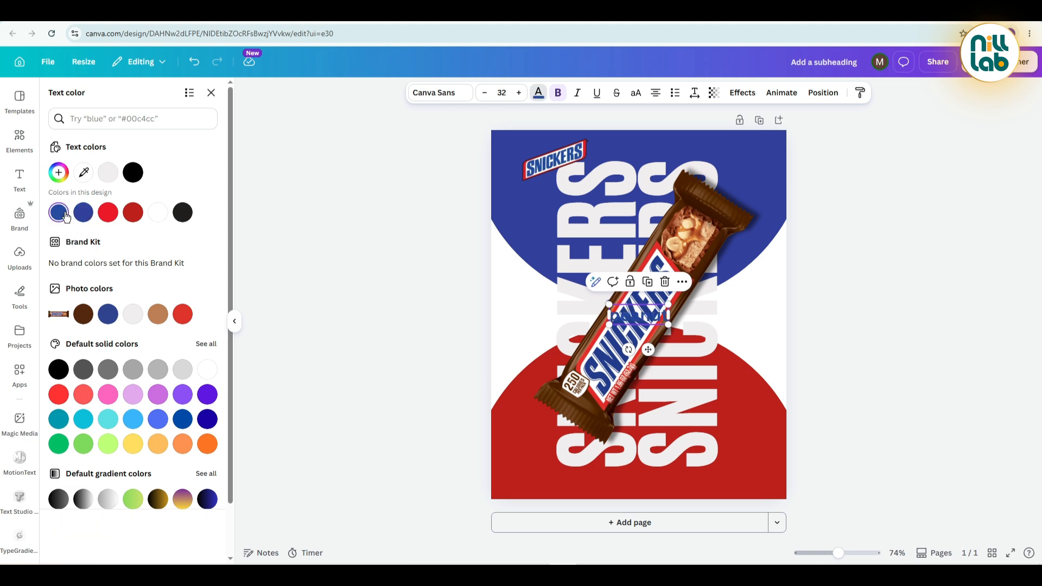
pyautogui.moveTo(648, 349); pyautogui.dragTo(537, 336)
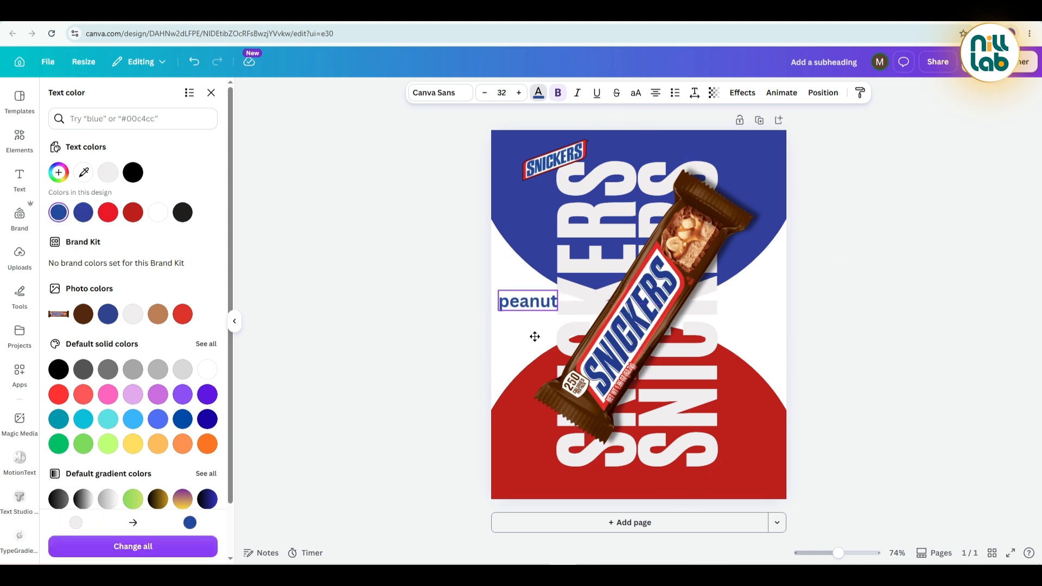
# Set the "peanut" text to Montserrat Medium, copying the font name from the Snickers design notes in Notepad.
pyautogui.click(441, 93)
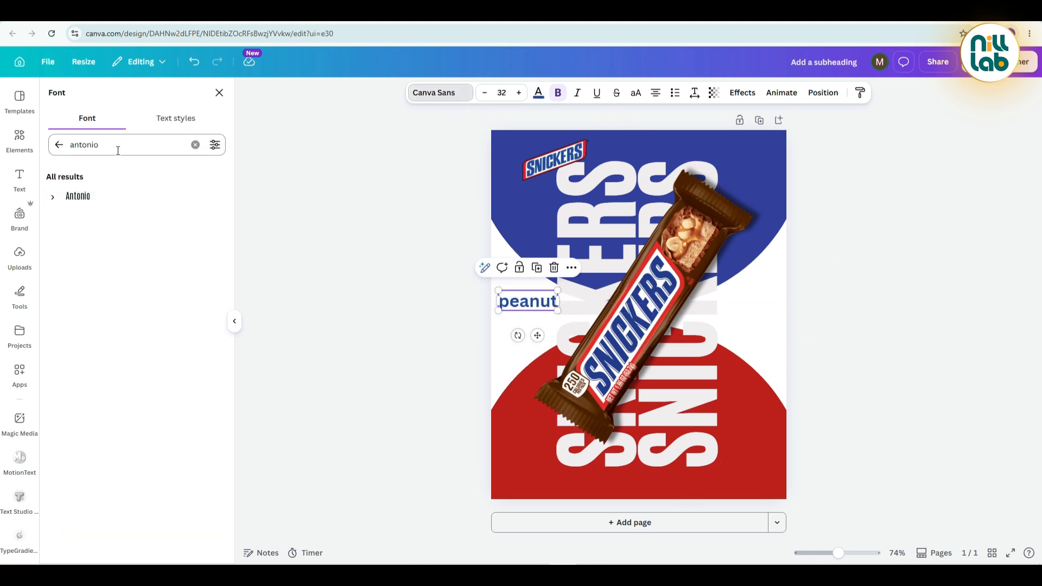
pyautogui.hotkey('alt', 'Tab')
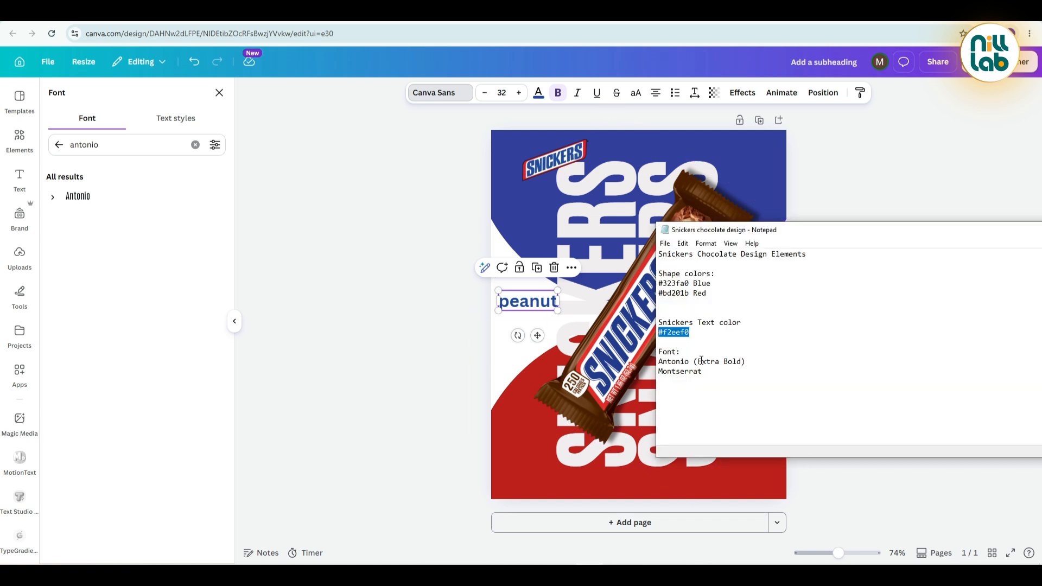
pyautogui.moveTo(701, 373); pyautogui.dragTo(651, 374)
pyautogui.hotkey('ctrl', 'c')
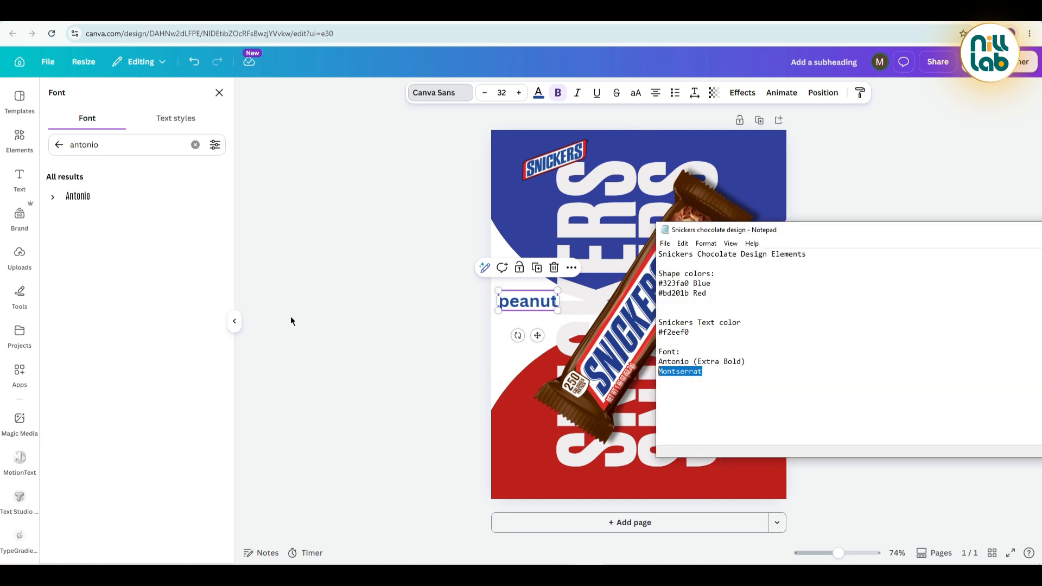
pyautogui.doubleClick(116, 144)
pyautogui.hotkey('ctrl', 'v')
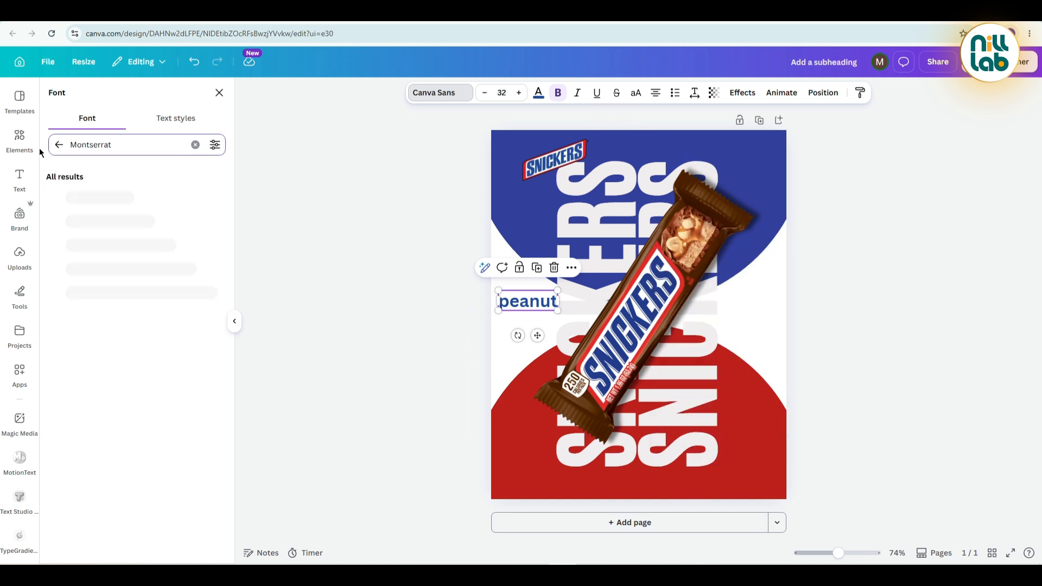
pyautogui.click(53, 197)
pyautogui.click(101, 321)
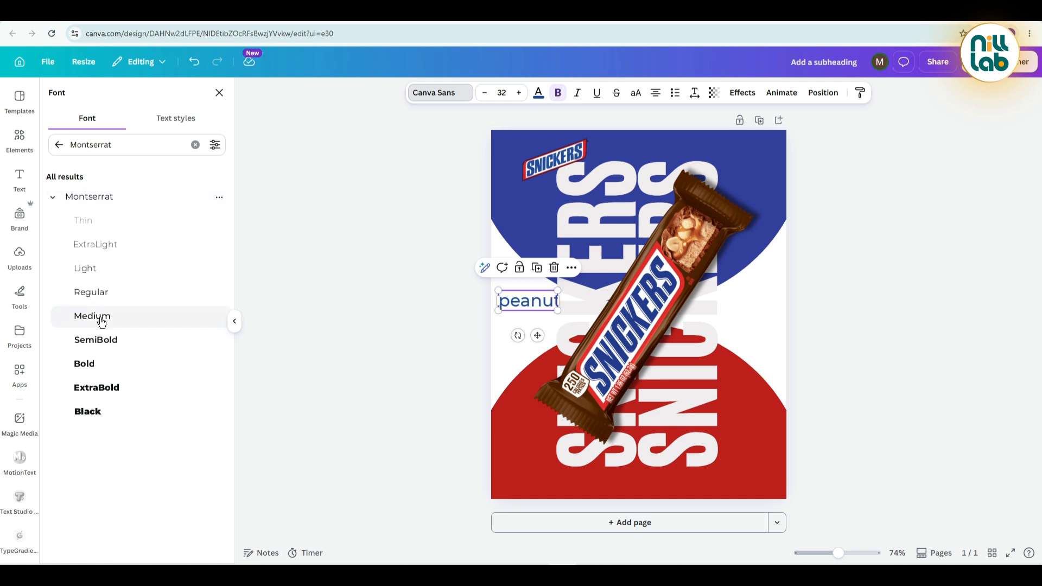
pyautogui.click(101, 321)
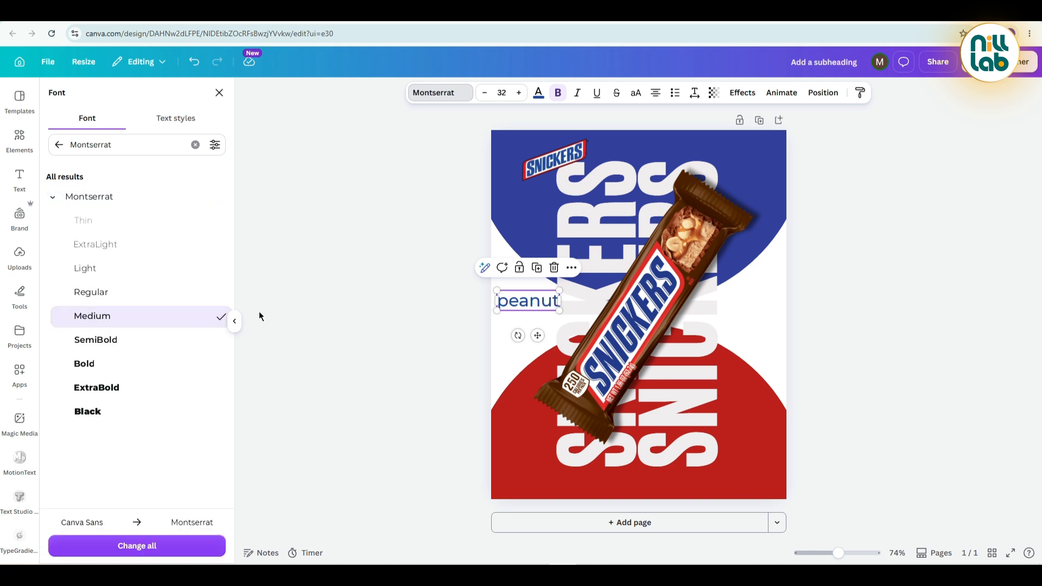
# Convert the "peanut" text to uppercase and set its letter spacing to 530.
pyautogui.click(636, 95)
pyautogui.click(693, 95)
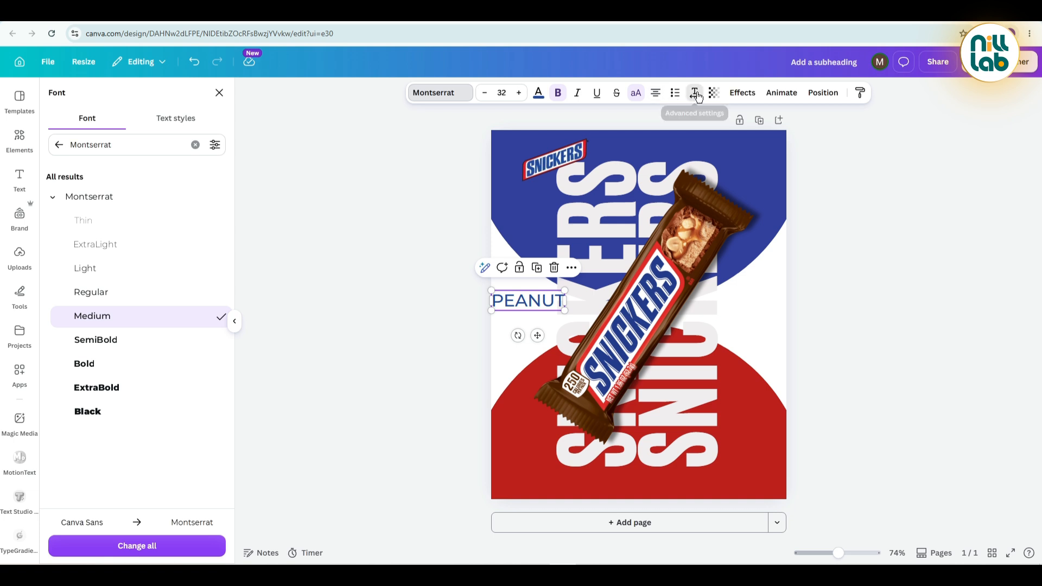
pyautogui.moveTo(658, 136); pyautogui.dragTo(699, 138)
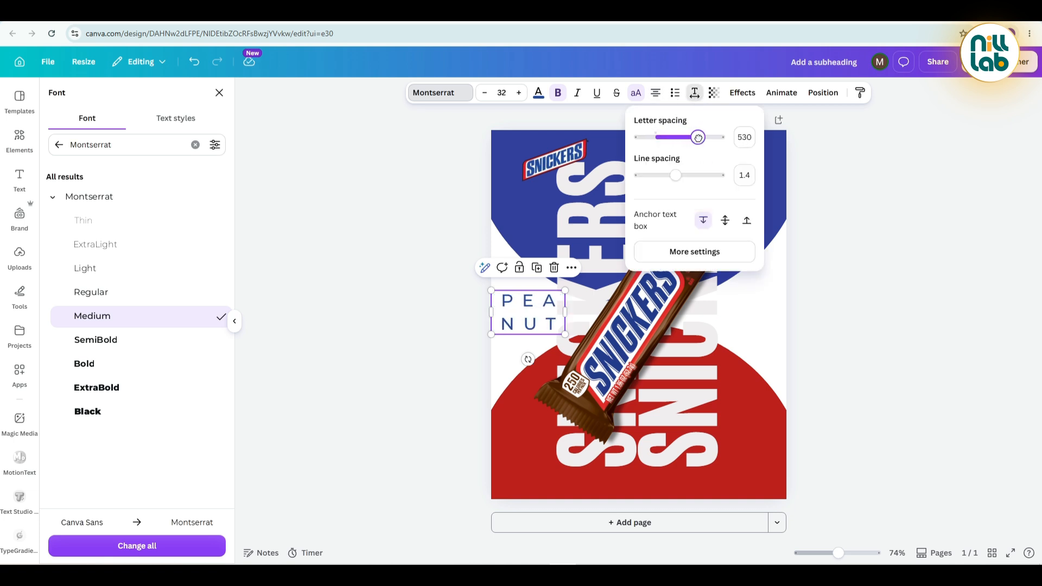
pyautogui.click(415, 245)
pyautogui.click(416, 245)
# Rotate the PEANUT text to read vertically upward and shrink it to size 17.5 on one line near the poster's left edge.
pyautogui.click(505, 316)
pyautogui.click(408, 284)
pyautogui.click(510, 323)
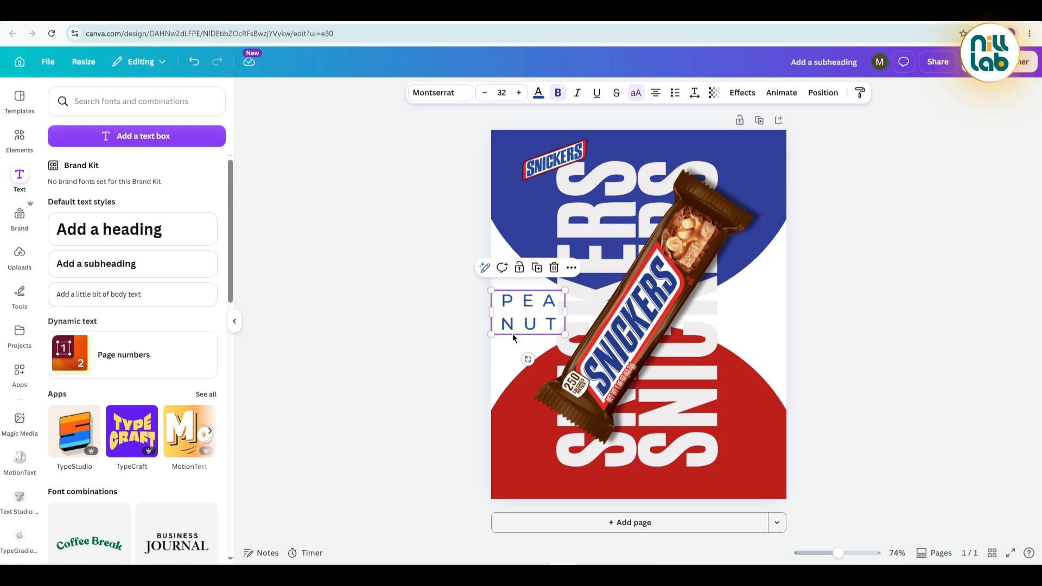
pyautogui.moveTo(528, 359); pyautogui.dragTo(563, 315)
pyautogui.moveTo(527, 349); pyautogui.dragTo(516, 322)
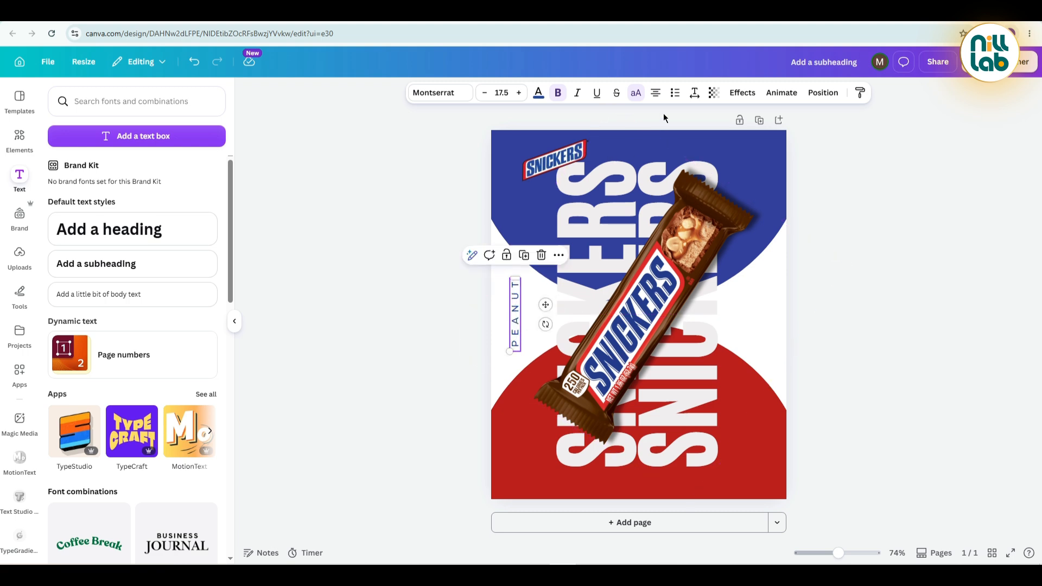
# Increase the letter spacing of the vertical PEANUT text to about 609.
pyautogui.click(694, 92)
pyautogui.moveTo(694, 137); pyautogui.dragTo(704, 138)
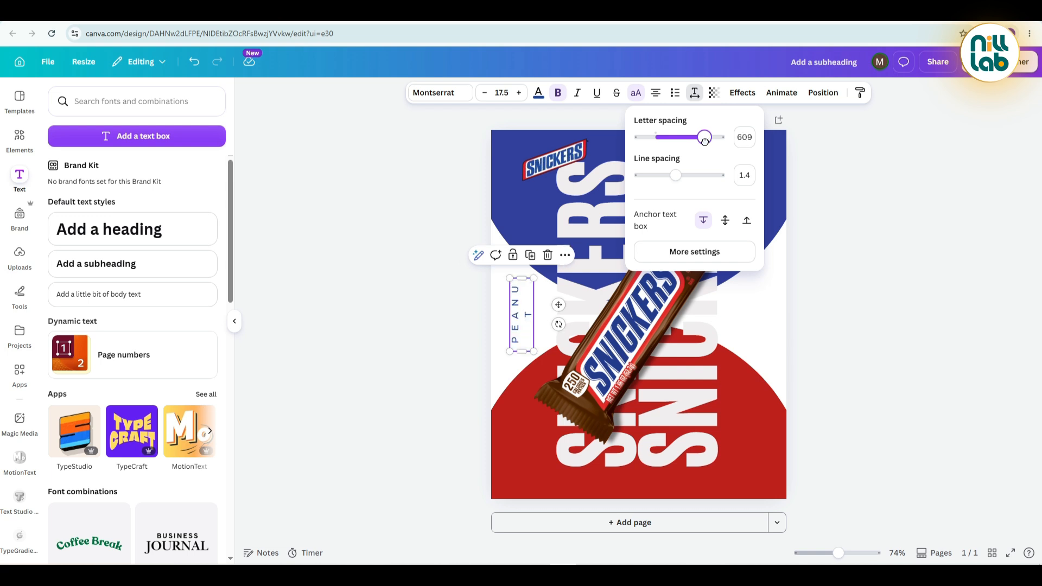
pyautogui.click(372, 314)
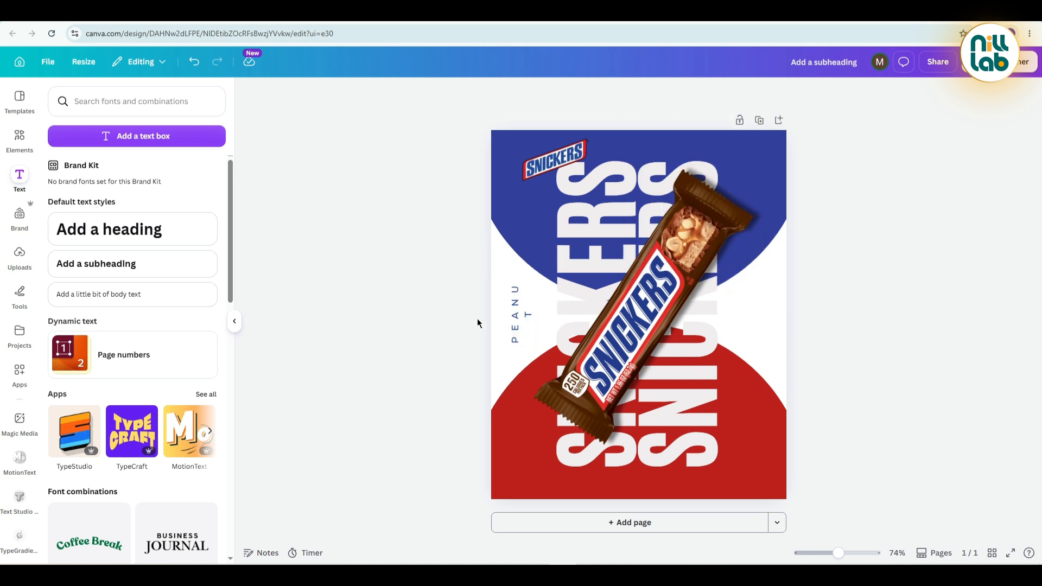
# Lengthen the PEANUT text box to about 202 px so the word fits on one line, and nudge it slightly upward.
pyautogui.click(518, 316)
pyautogui.moveTo(521, 357); pyautogui.dragTo(520, 367)
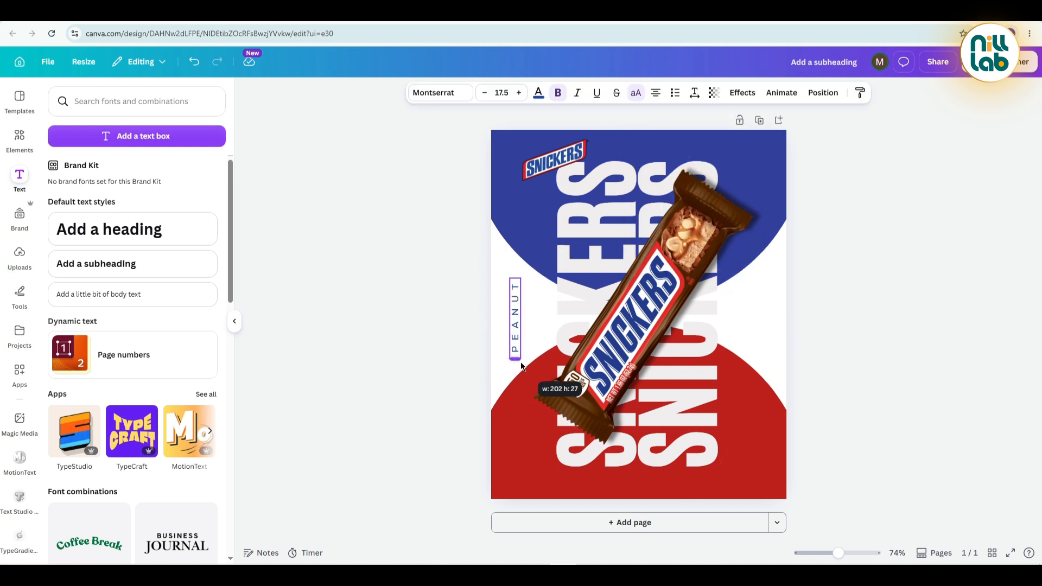
pyautogui.click(412, 326)
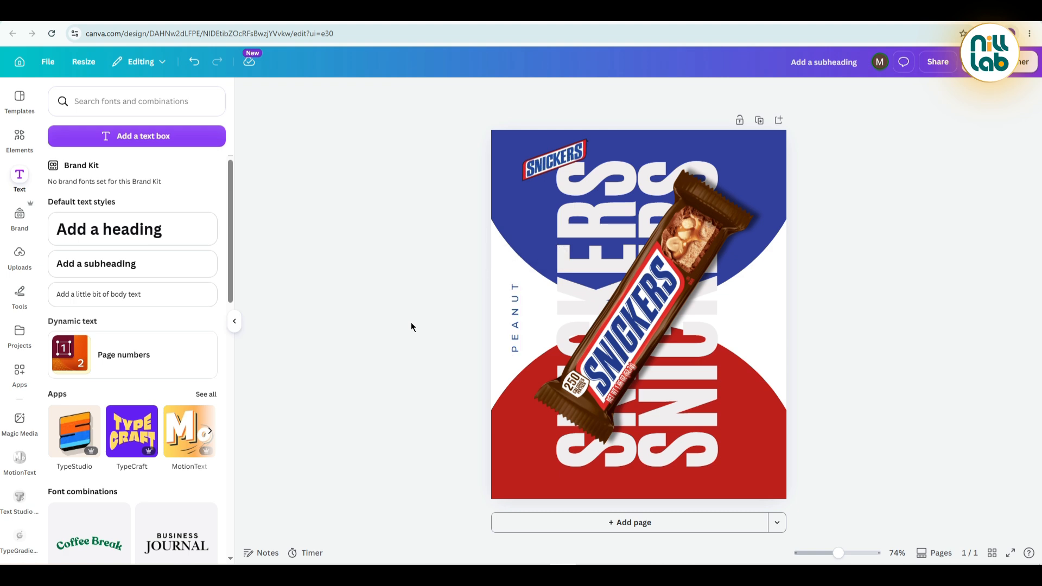
pyautogui.click(518, 320)
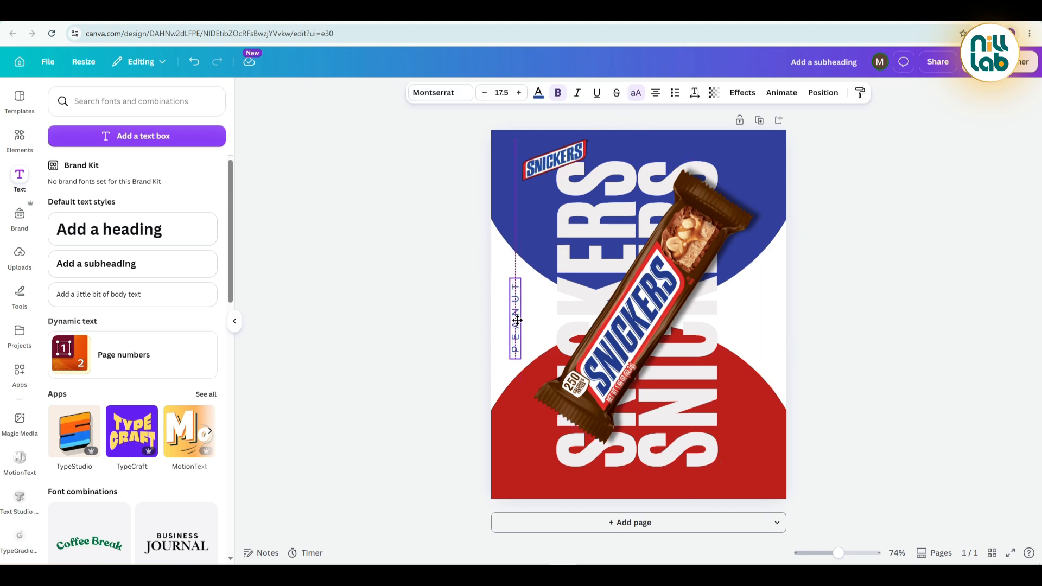
pyautogui.moveTo(517, 320); pyautogui.dragTo(518, 317)
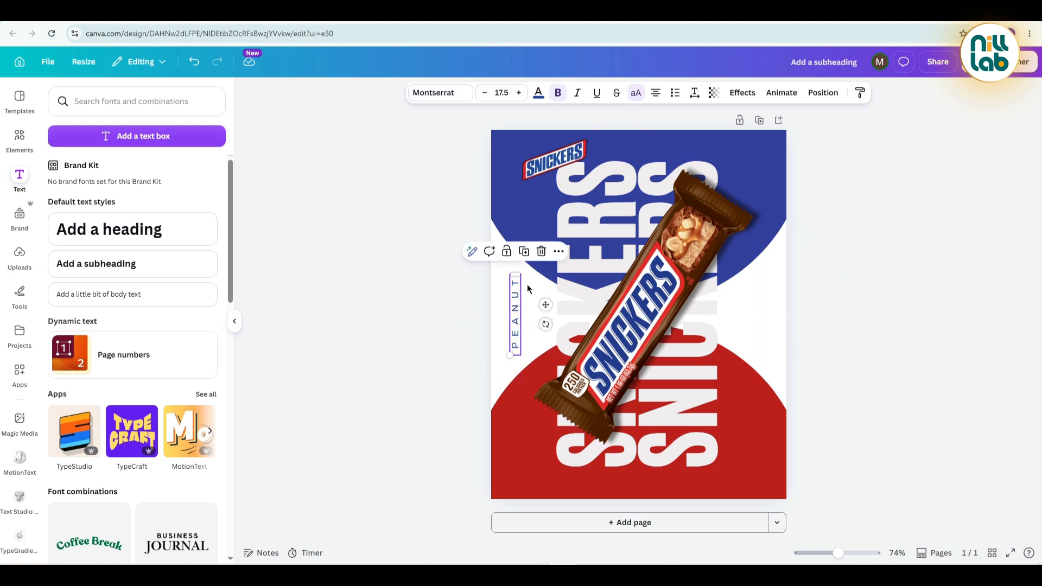
# Duplicate the PEANUT text to the poster's right side, turned to read downward, and colour the copy dark red.
pyautogui.click(525, 251)
pyautogui.moveTo(523, 321); pyautogui.dragTo(754, 314)
pyautogui.click(538, 92)
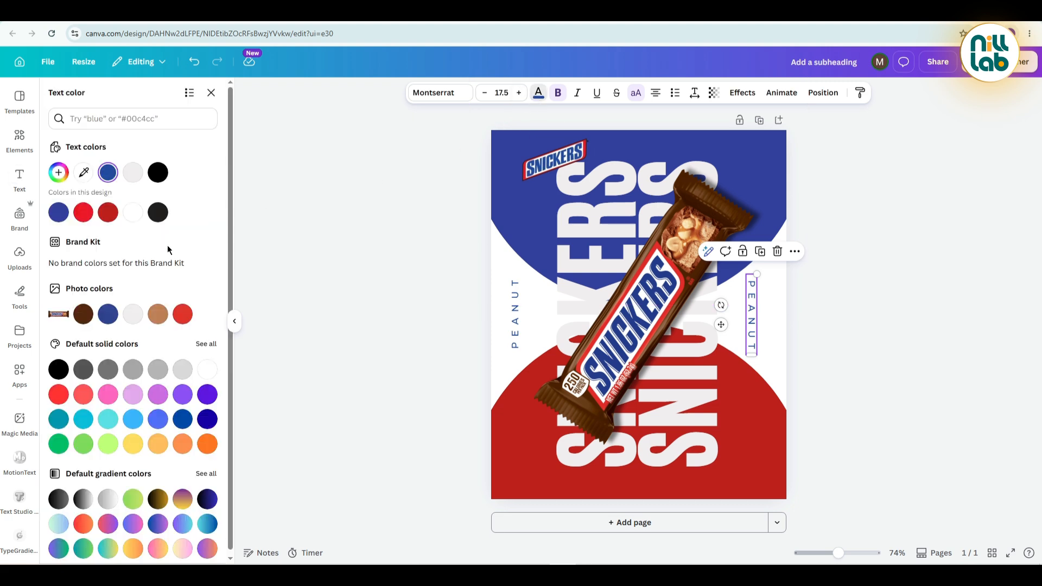
pyautogui.click(108, 213)
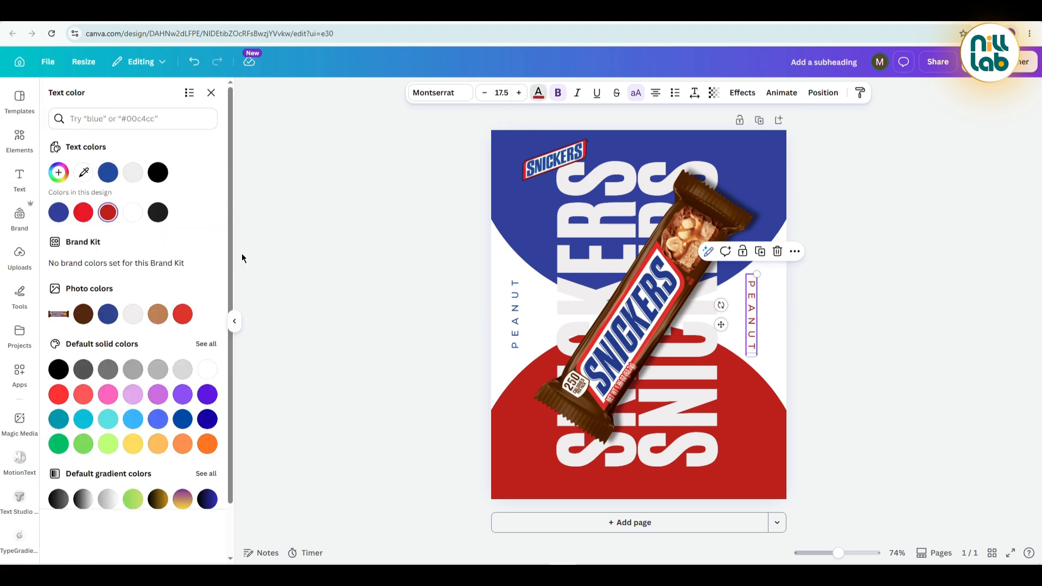
# Replace the red copy's text with "CHOCOLATE" and lengthen its text box to about 285 px so it fits on one line.
pyautogui.doubleClick(752, 328)
pyautogui.write('CHOCOLATE')
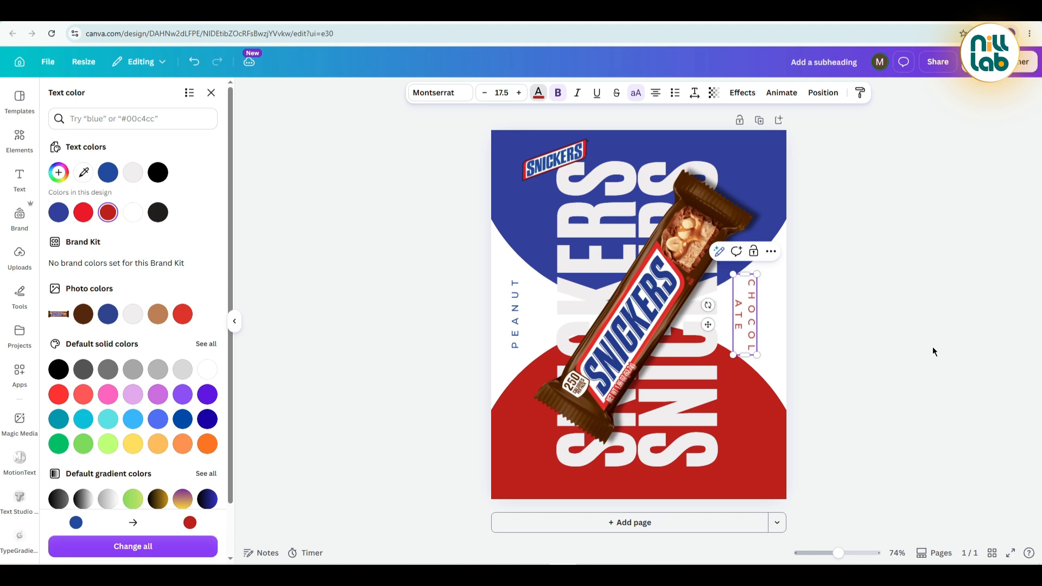
pyautogui.click(754, 325)
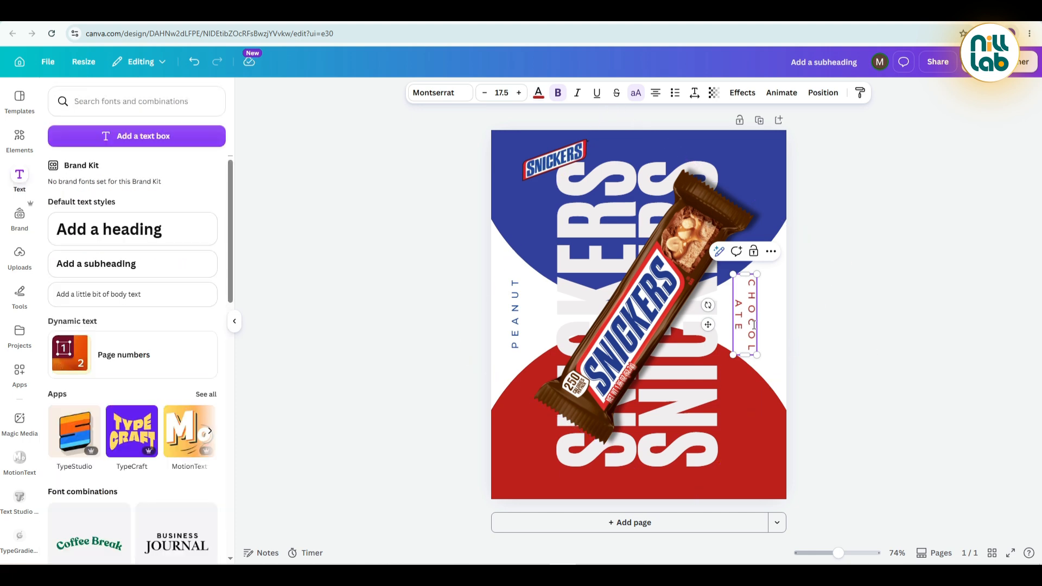
pyautogui.click(891, 324)
pyautogui.click(752, 330)
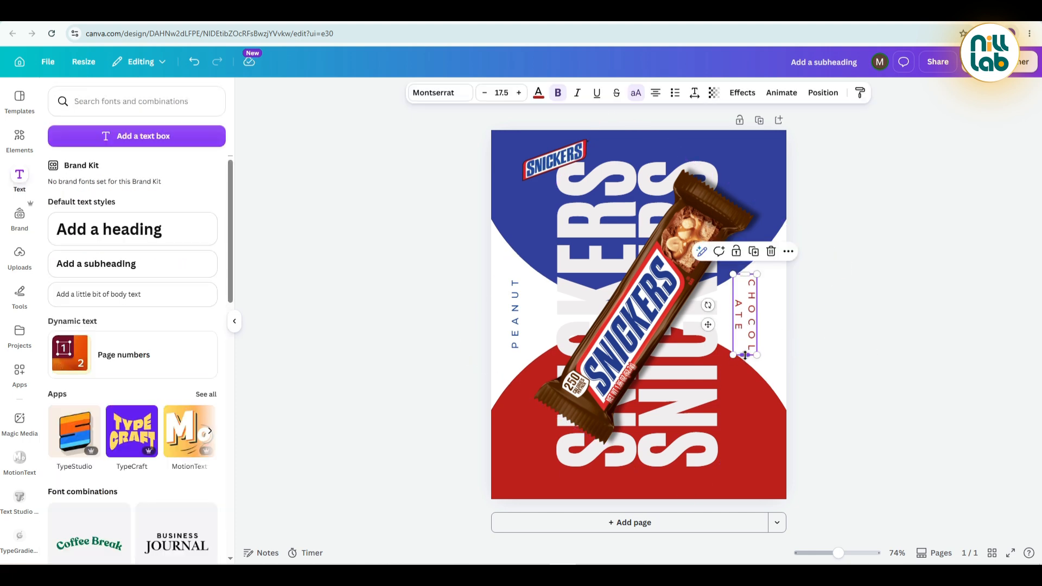
pyautogui.moveTo(745, 355); pyautogui.dragTo(746, 393)
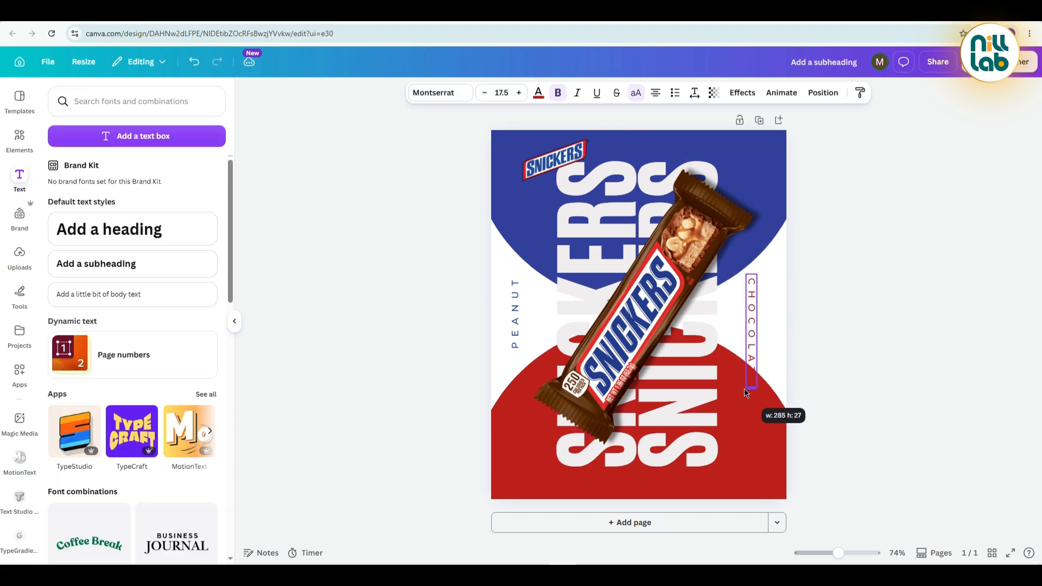
pyautogui.click(861, 337)
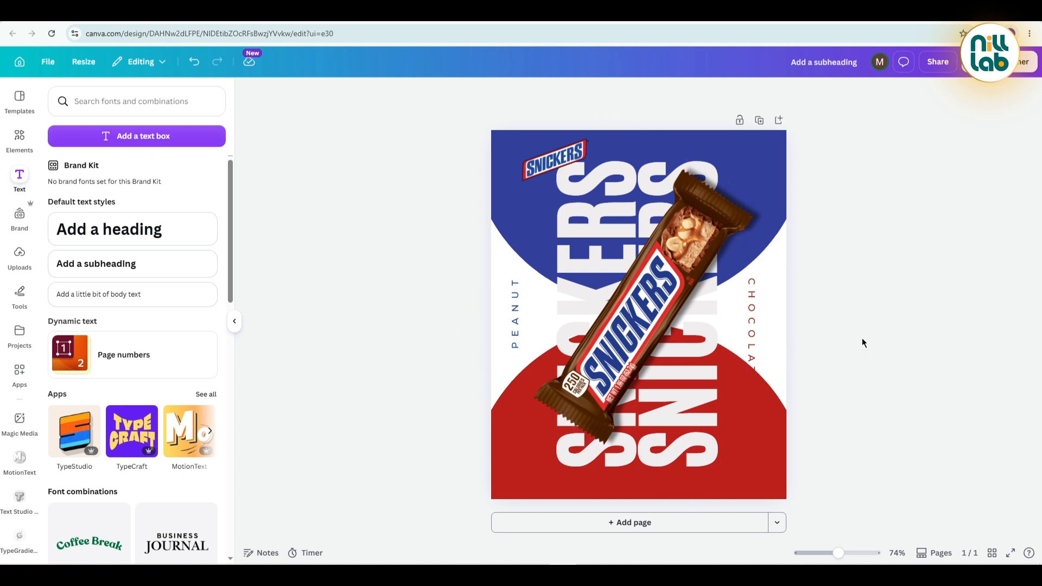
# Shrink the CHOCOLATE text to size 13.6 and centre it vertically in the white area at the poster's right edge.
pyautogui.click(757, 340)
pyautogui.moveTo(754, 391); pyautogui.dragTo(748, 326)
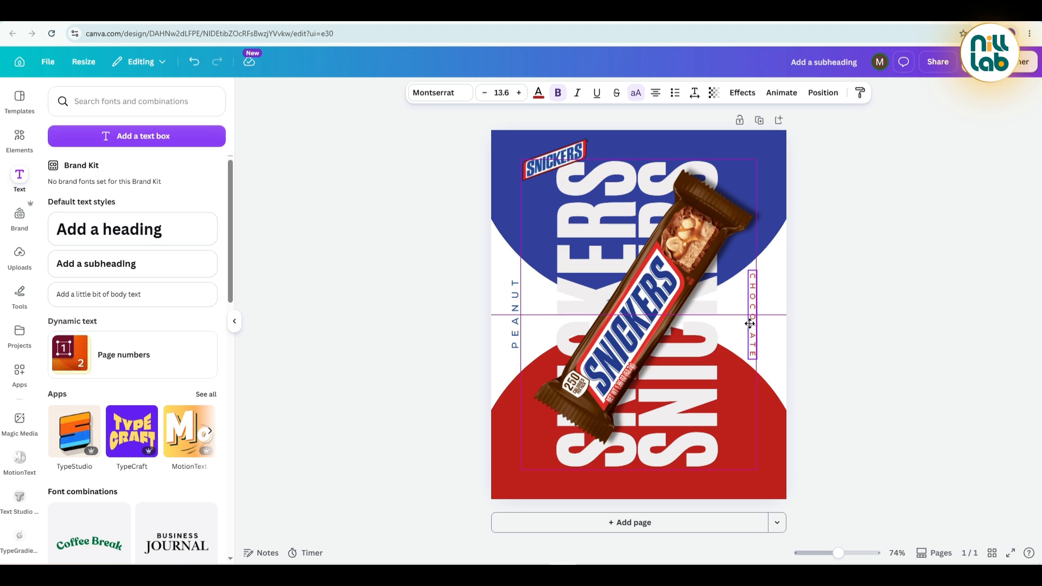
pyautogui.moveTo(750, 323); pyautogui.dragTo(749, 324)
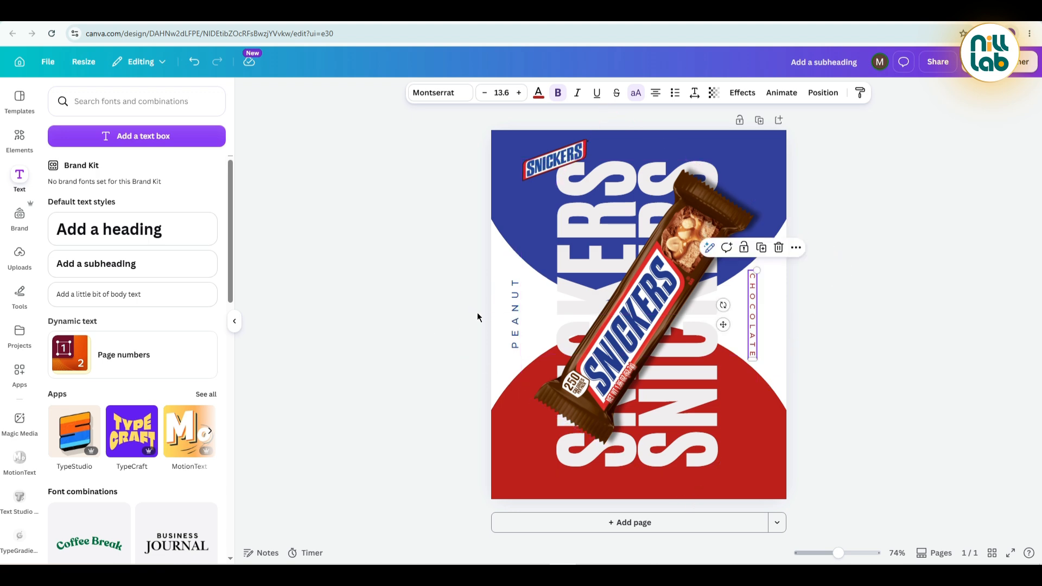
pyautogui.click(408, 288)
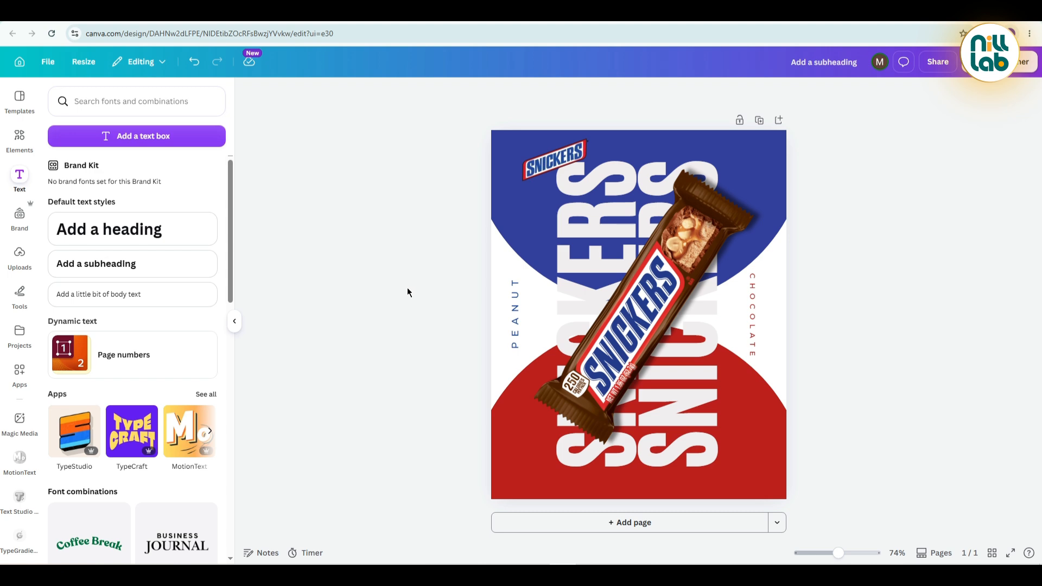
# Add a square from the basic shapes to the poster and fill it white.
pyautogui.click(20, 137)
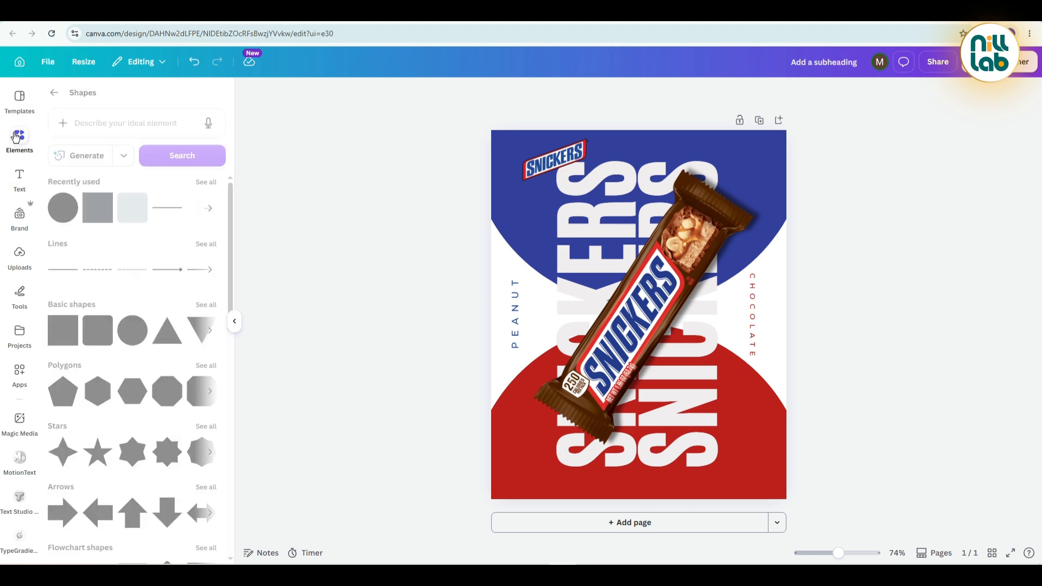
pyautogui.click(65, 331)
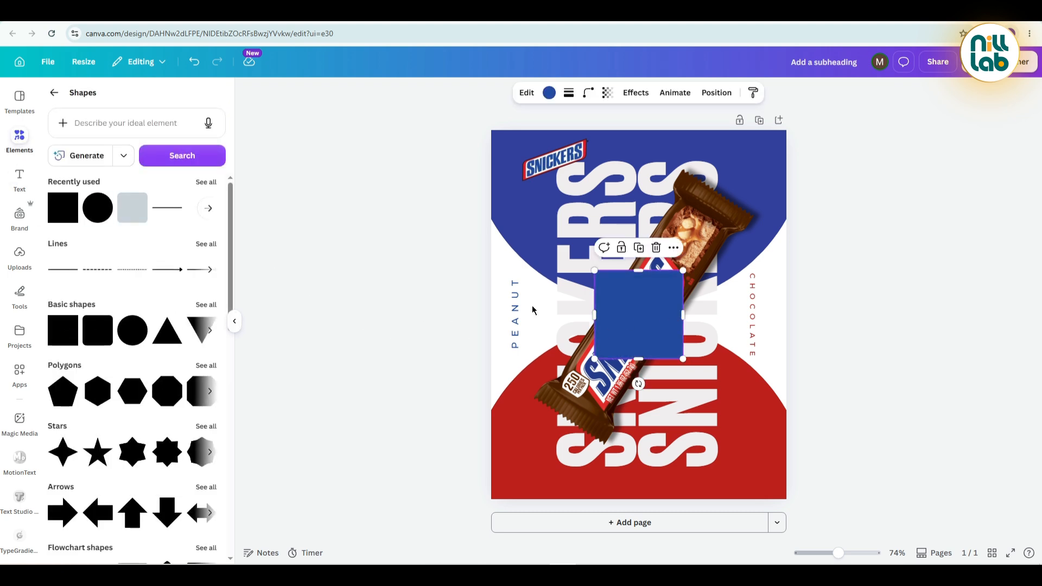
pyautogui.click(549, 93)
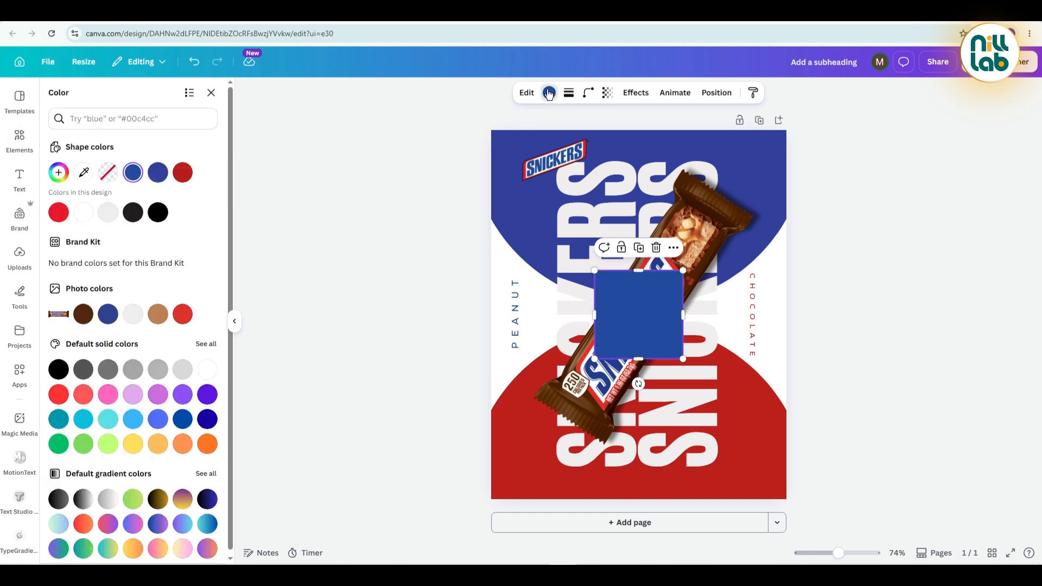
pyautogui.click(207, 369)
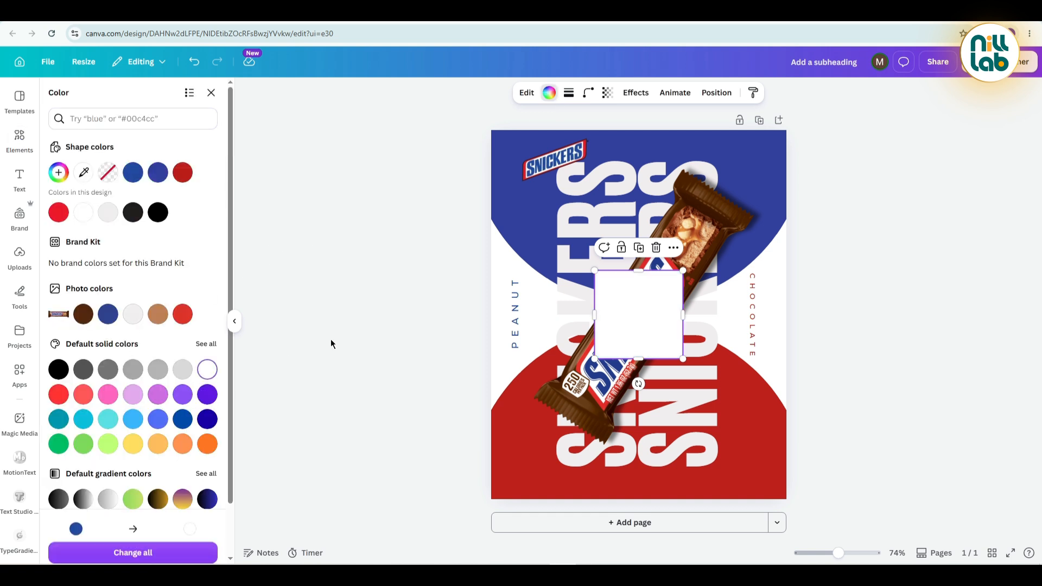
pyautogui.click(391, 301)
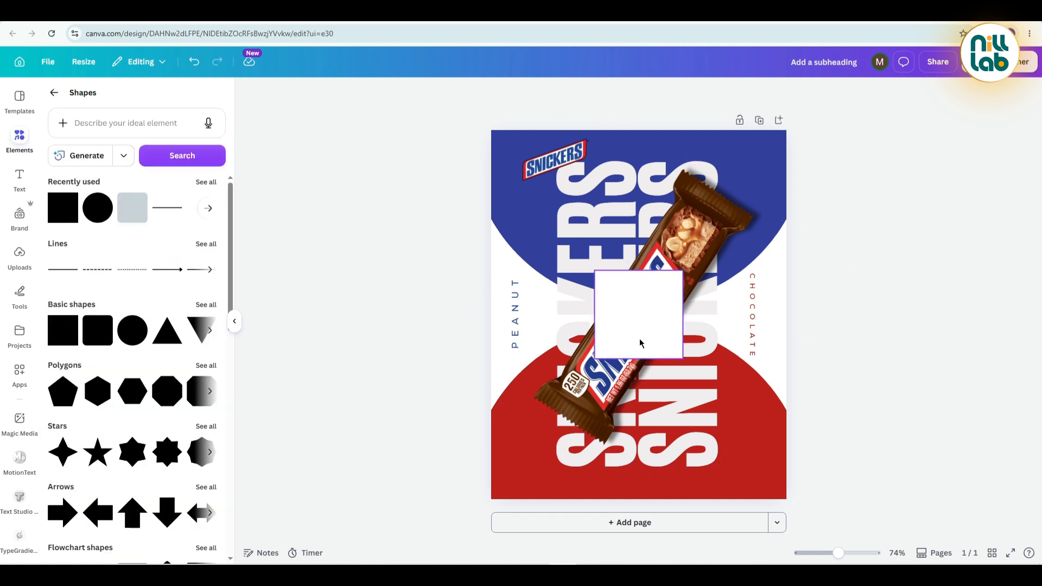
# Move the white square to the poster's lower-left corner and reduce it to a short, narrow vertical bar on the bottom edge.
pyautogui.moveTo(640, 345); pyautogui.dragTo(538, 465)
pyautogui.moveTo(601, 468); pyautogui.dragTo(526, 467)
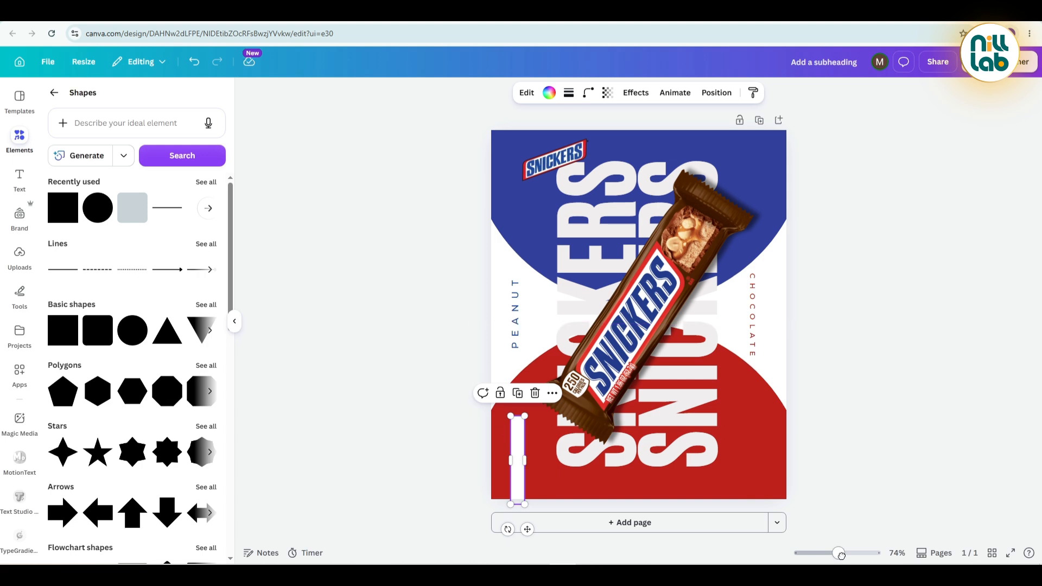
pyautogui.moveTo(841, 556); pyautogui.dragTo(861, 556)
pyautogui.scroll(-6, 402, 396)
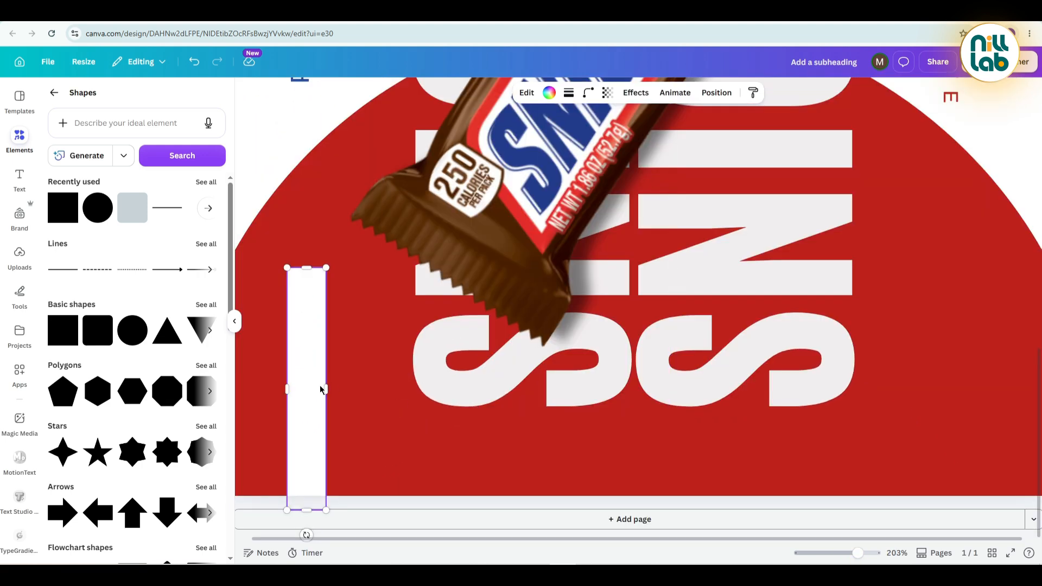
pyautogui.moveTo(321, 389); pyautogui.dragTo(315, 390)
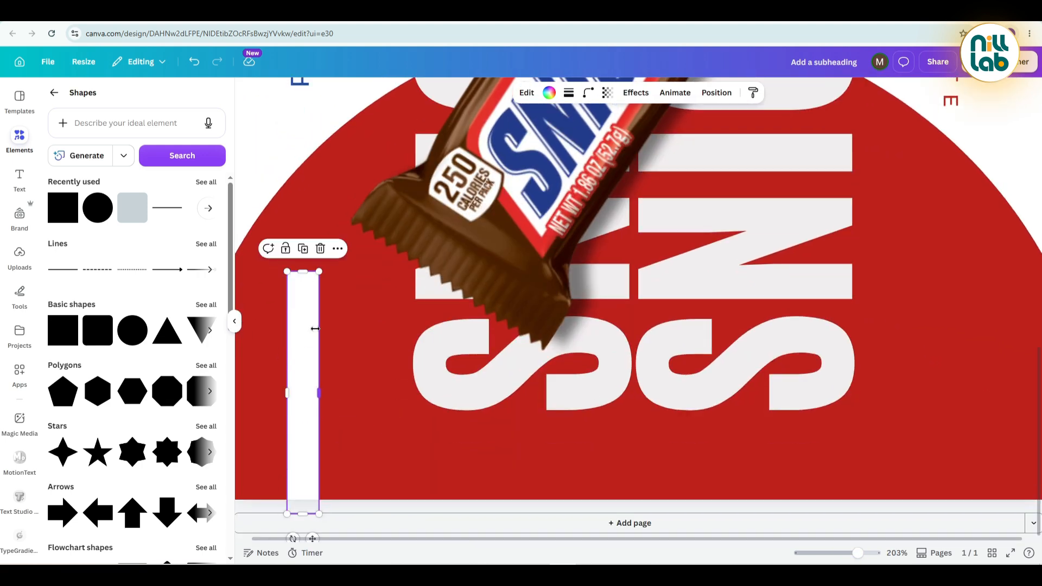
pyautogui.moveTo(303, 271); pyautogui.dragTo(302, 397)
pyautogui.moveTo(302, 442); pyautogui.dragTo(314, 434)
# Narrow the white vertical bar slightly from its right side.
pyautogui.click(277, 310)
pyautogui.click(243, 198)
pyautogui.click(272, 269)
pyautogui.scroll(-3, 277, 276)
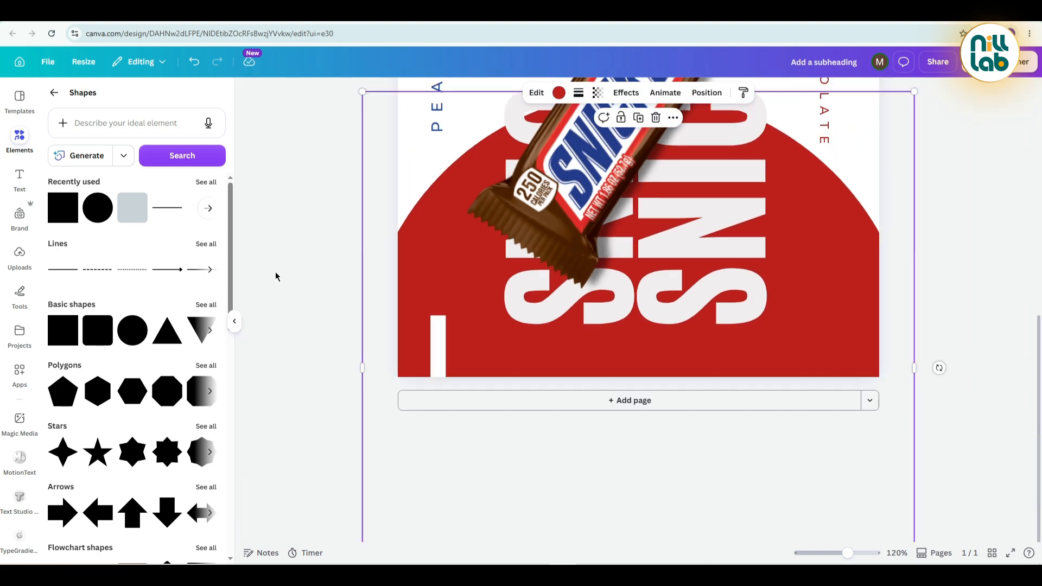
pyautogui.scroll(1, 401, 381)
pyautogui.scroll(5, 426, 400)
pyautogui.click(292, 396)
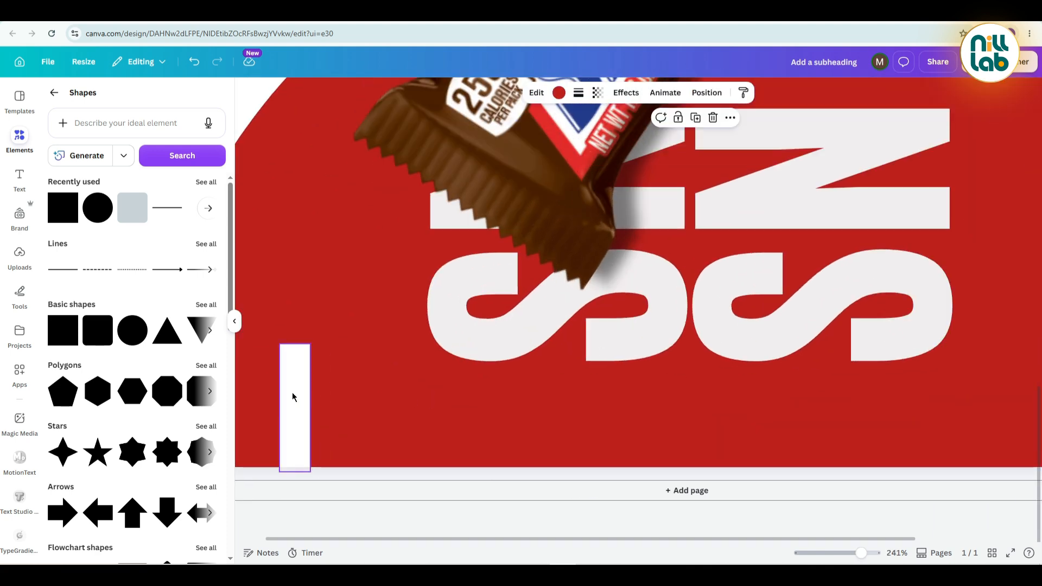
pyautogui.scroll(1, 310, 394)
pyautogui.moveTo(308, 395); pyautogui.dragTo(305, 395)
pyautogui.scroll(-1, 276, 135)
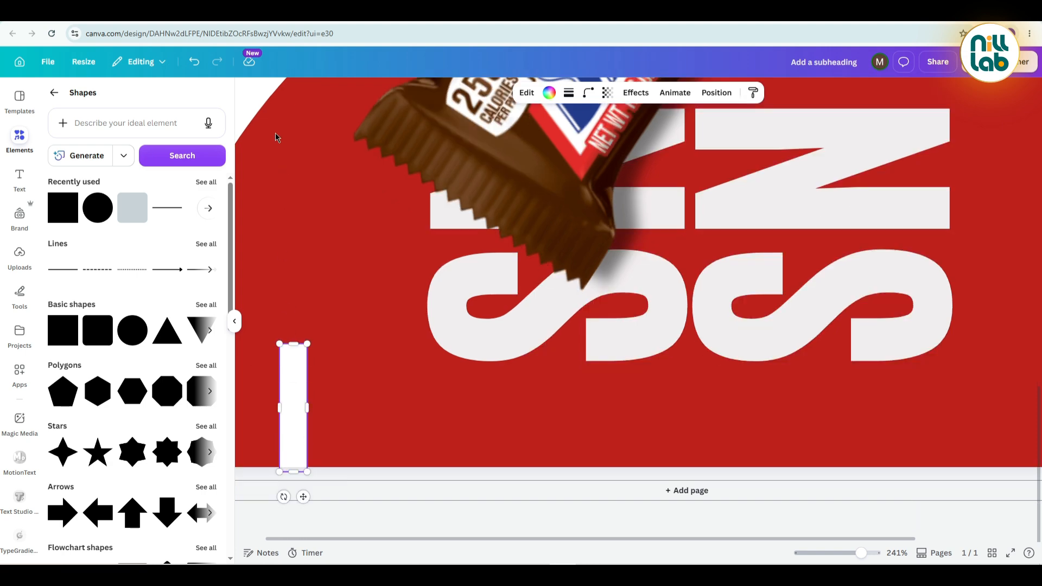
pyautogui.click(311, 185)
pyautogui.scroll(-5, 311, 185)
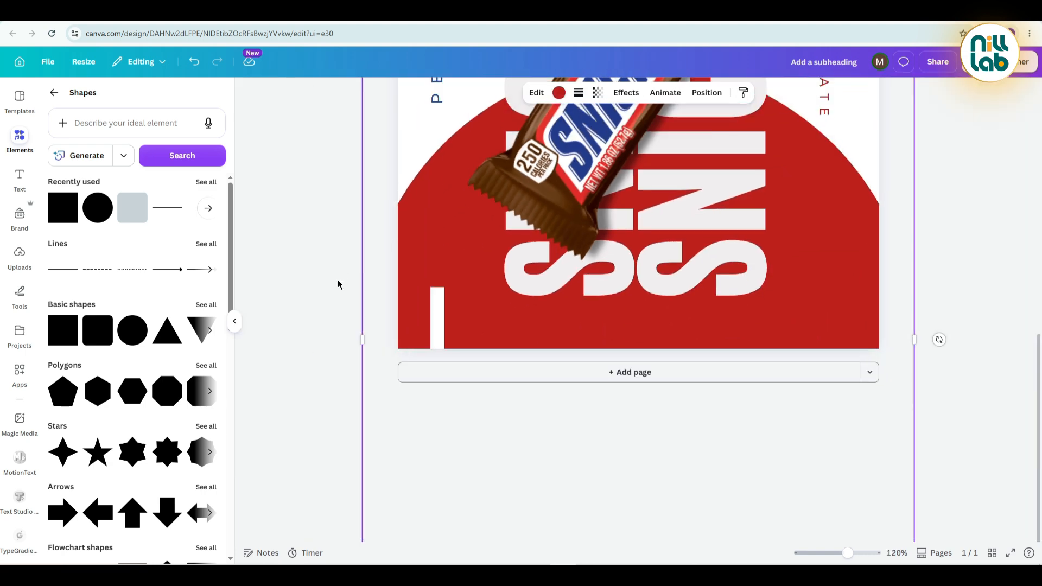
# Add a plain text box to the poster reading "protein".
pyautogui.click(19, 178)
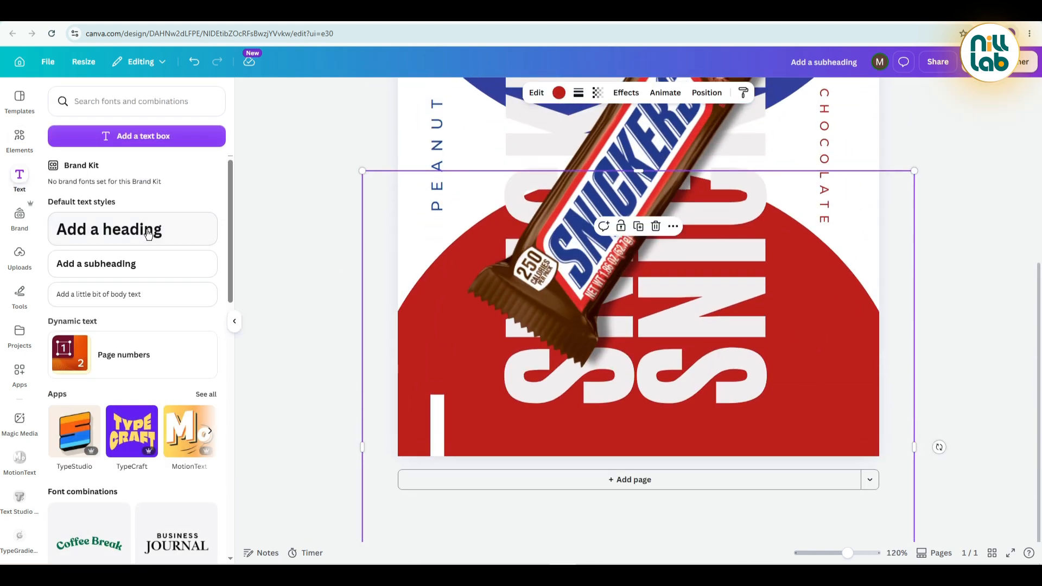
pyautogui.click(121, 264)
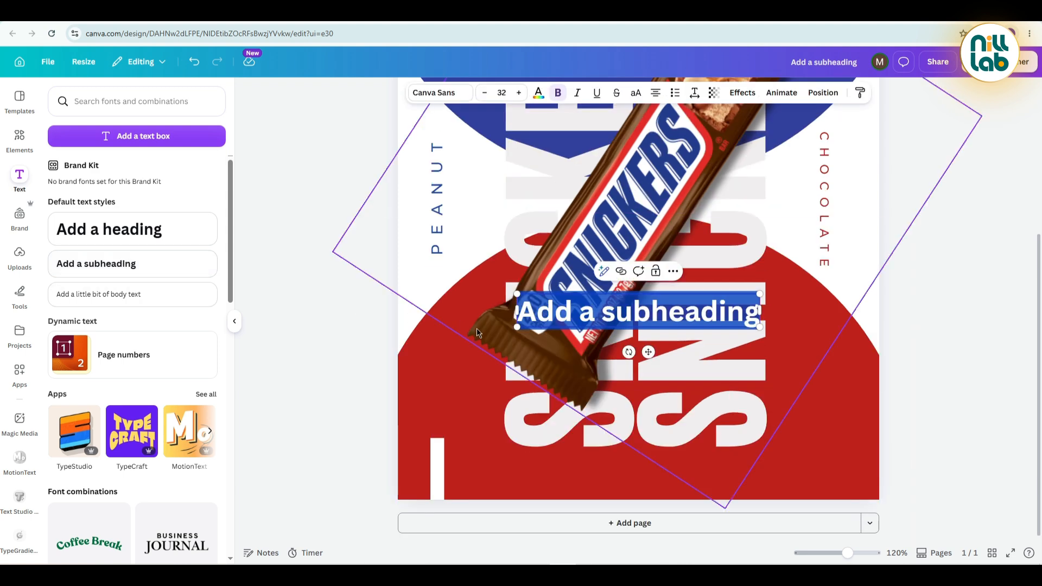
pyautogui.press('Delete')
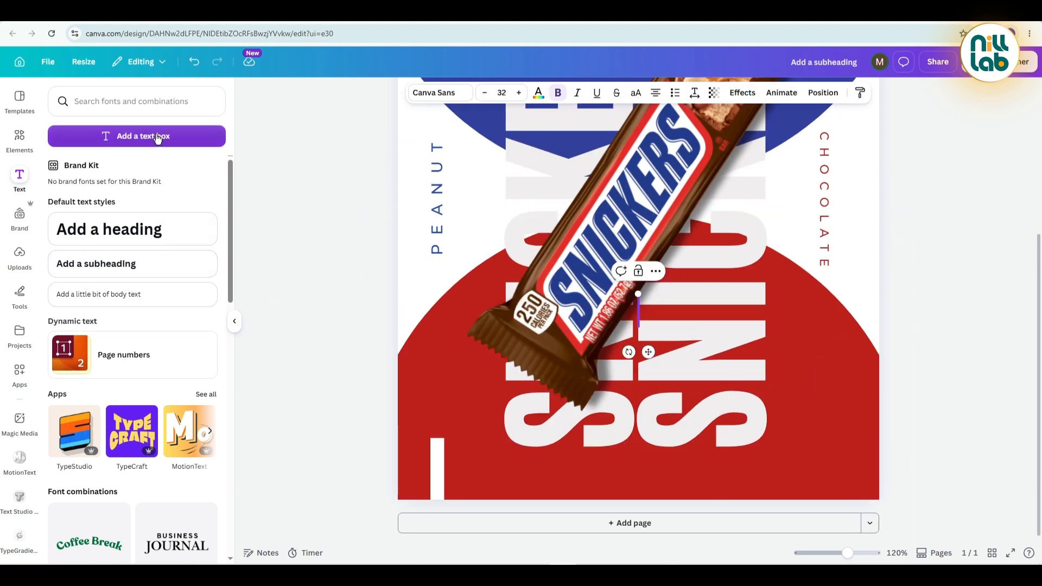
pyautogui.click(158, 136)
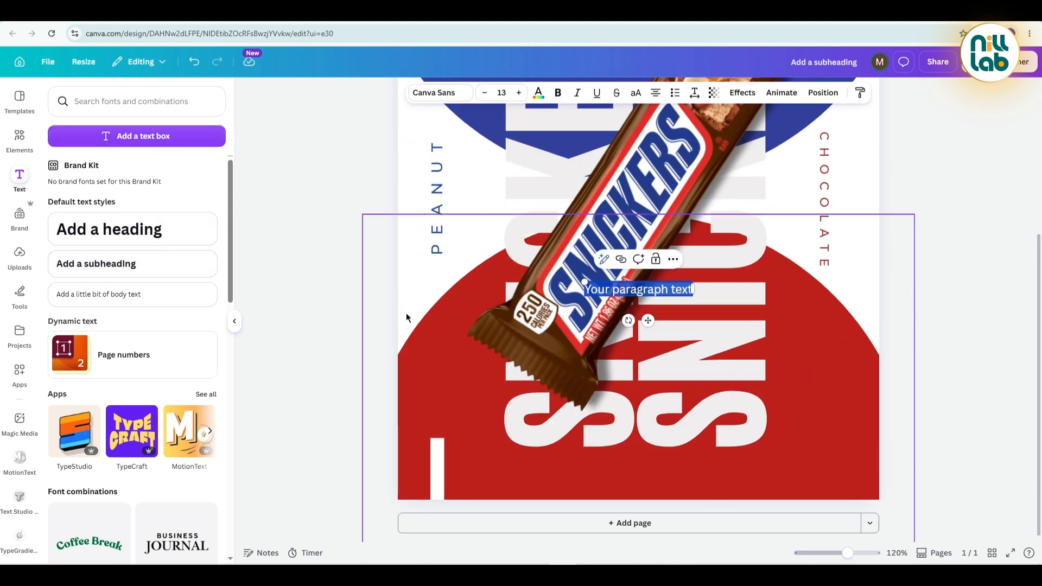
pyautogui.write('pro')
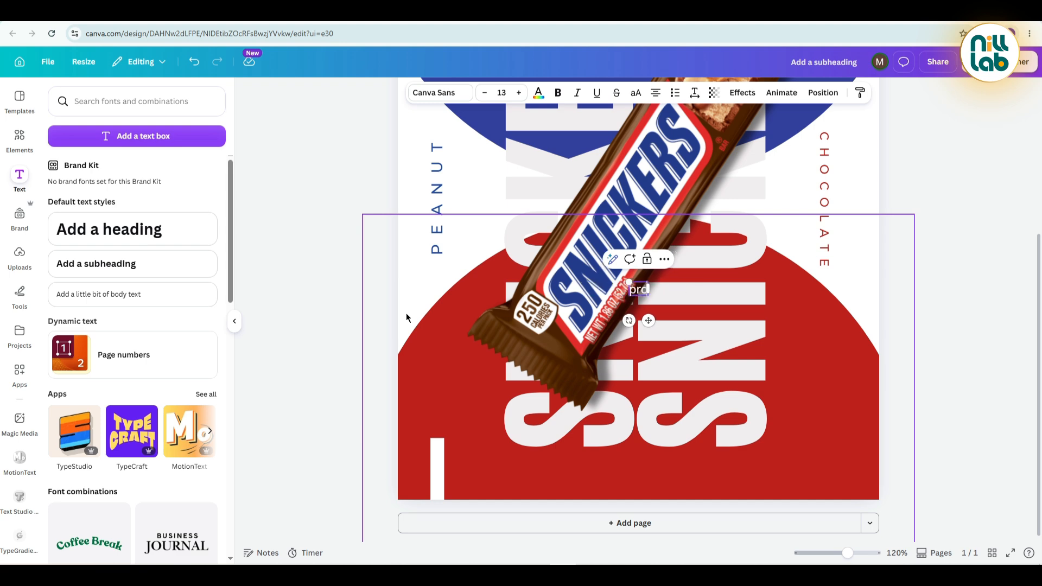
pyautogui.write('tein')
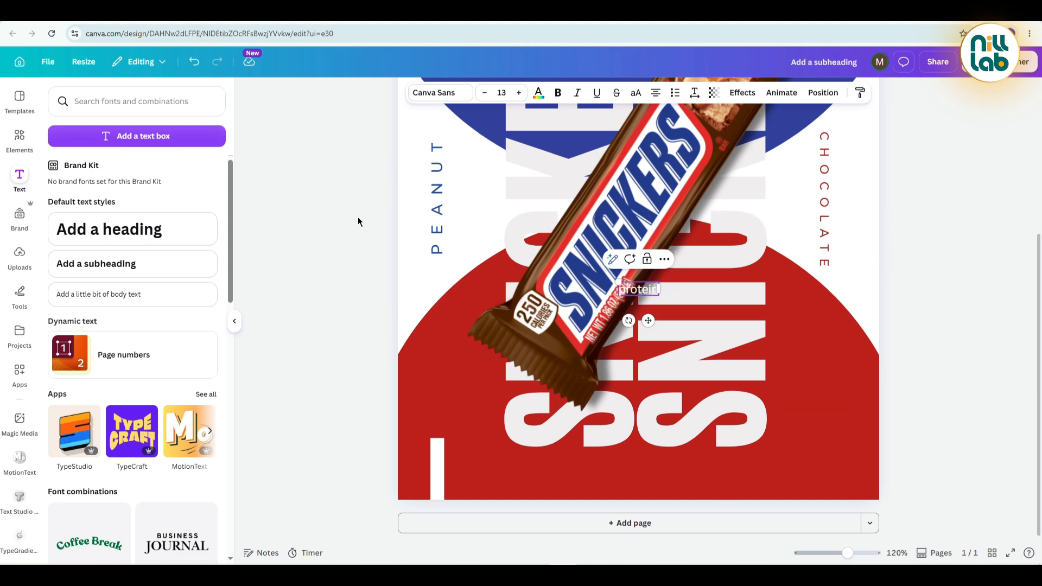
pyautogui.click(357, 216)
# Set the protein text in Montserrat ExtraBold and switch it to uppercase.
pyautogui.click(641, 288)
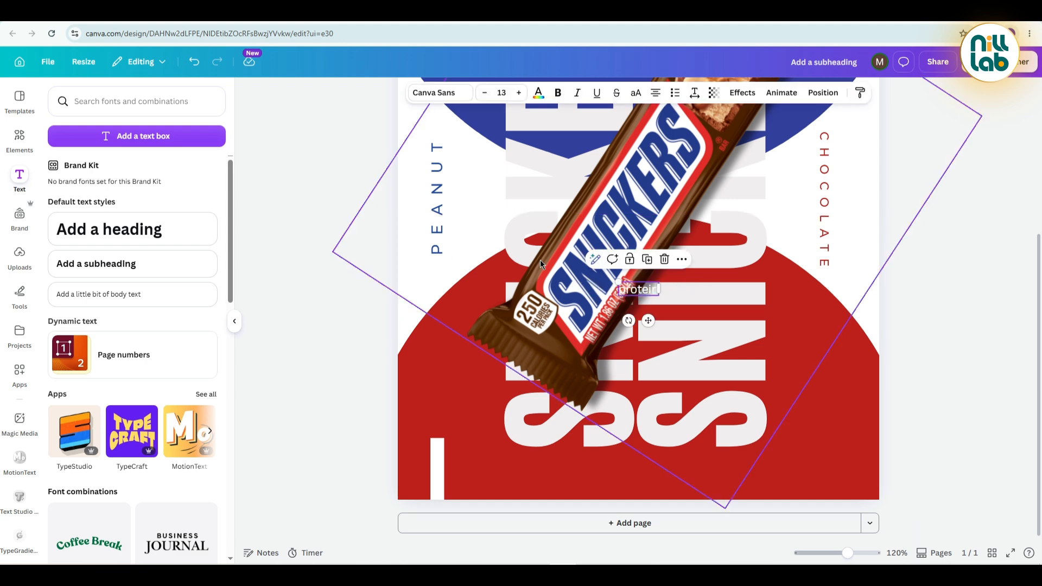
pyautogui.click(438, 93)
pyautogui.click(66, 205)
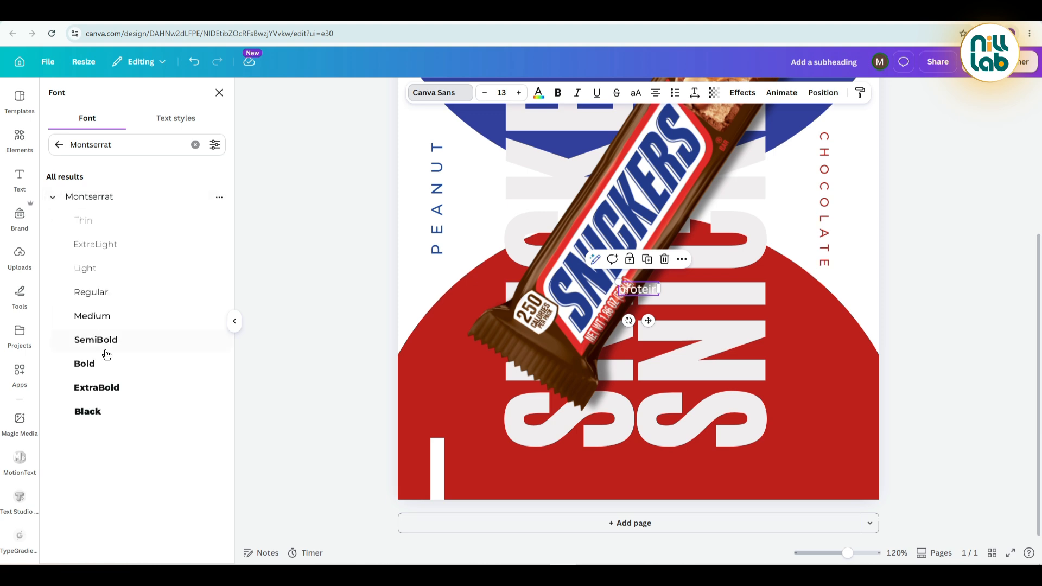
pyautogui.click(109, 389)
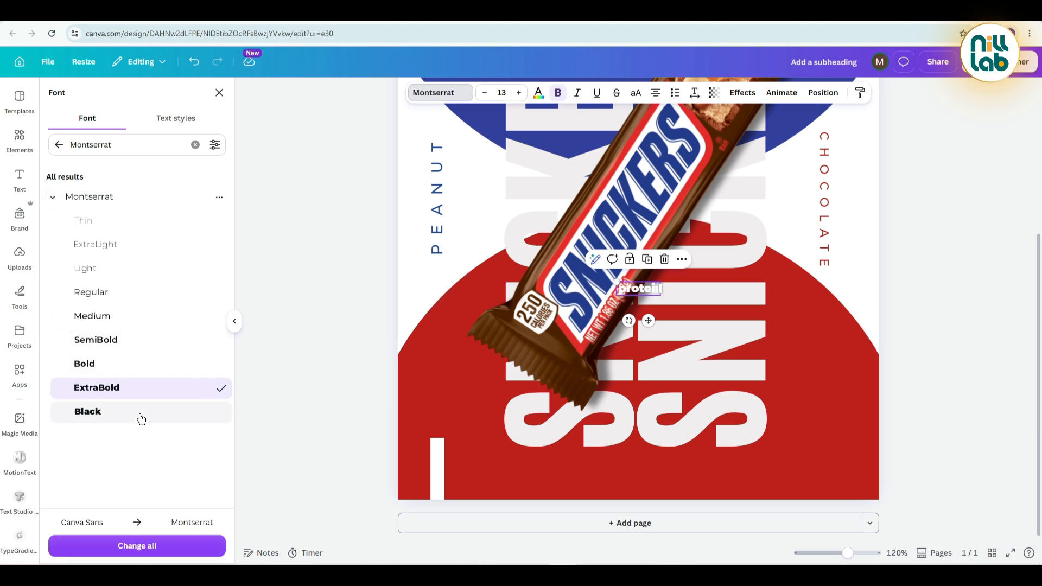
pyautogui.click(636, 93)
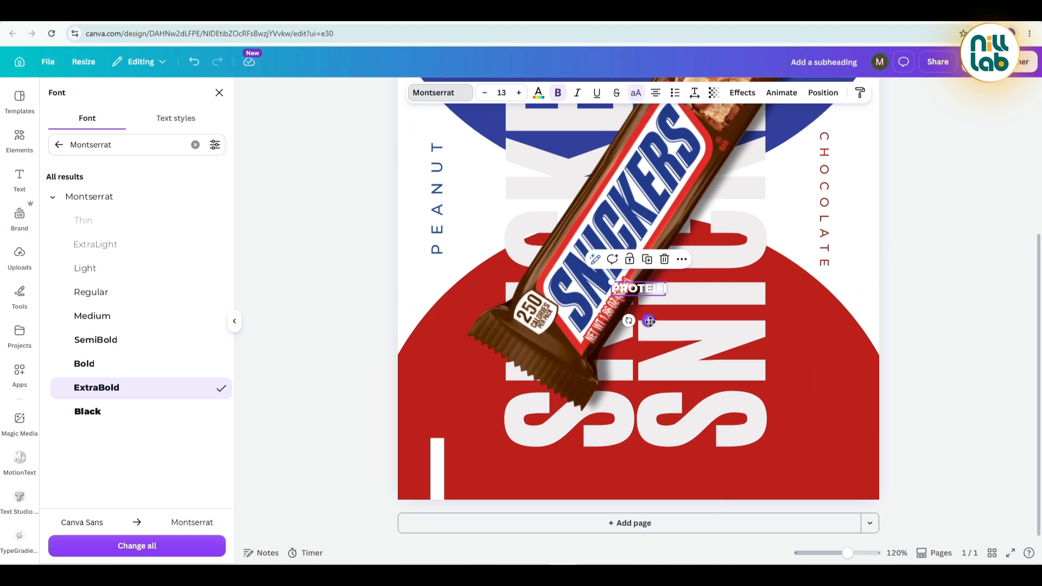
# Turn PROTEIN to read upward, enlarge it to size 15.6 and place it above the white bar in the red area.
pyautogui.moveTo(648, 320); pyautogui.dragTo(434, 369)
pyautogui.click(321, 380)
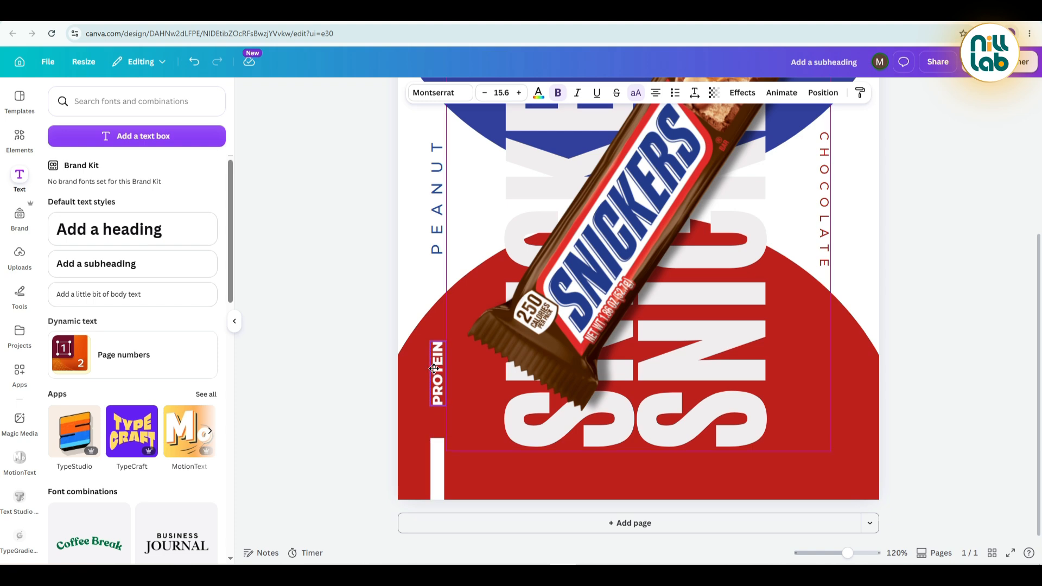
pyautogui.click(357, 413)
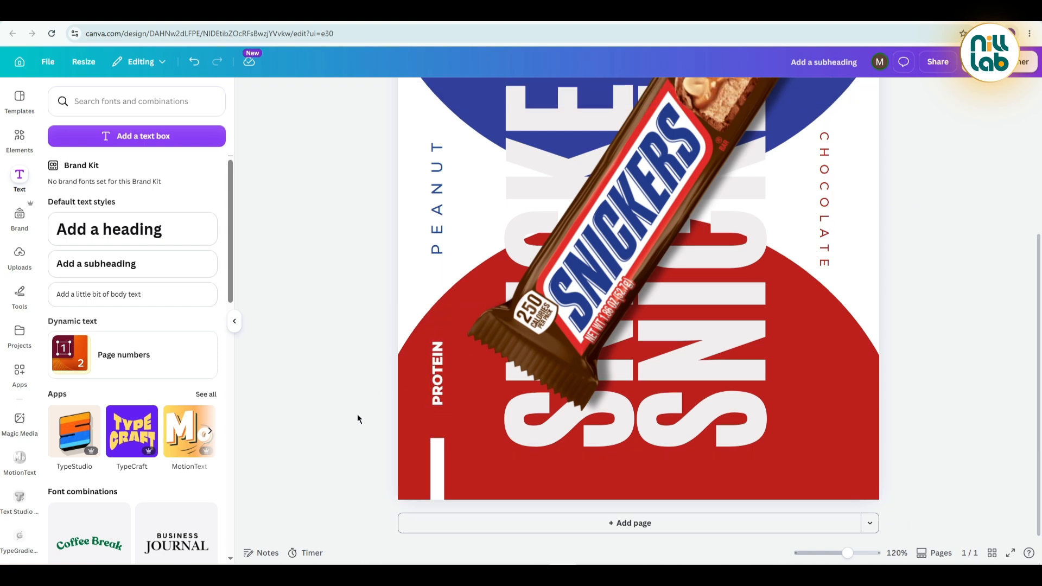
# Lengthen the white bar upward toward PROTEIN, with its lower end flush with the poster's bottom edge.
pyautogui.click(435, 455)
pyautogui.moveTo(434, 457); pyautogui.dragTo(440, 422)
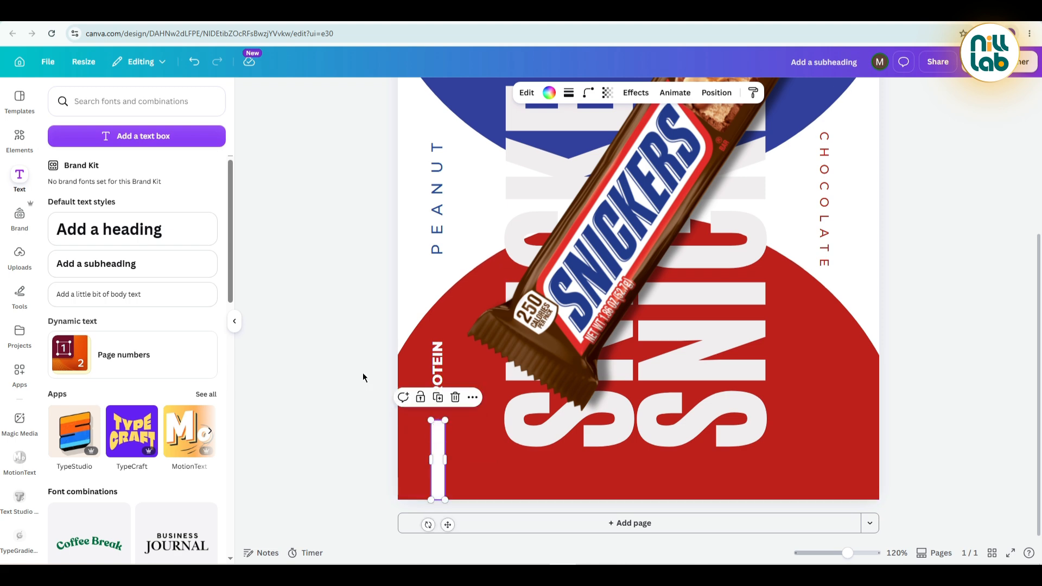
pyautogui.click(362, 372)
# Duplicate the white bar, shorten the copy and place it in the blue area above PEANUT, below the logo.
pyautogui.scroll(4, 362, 372)
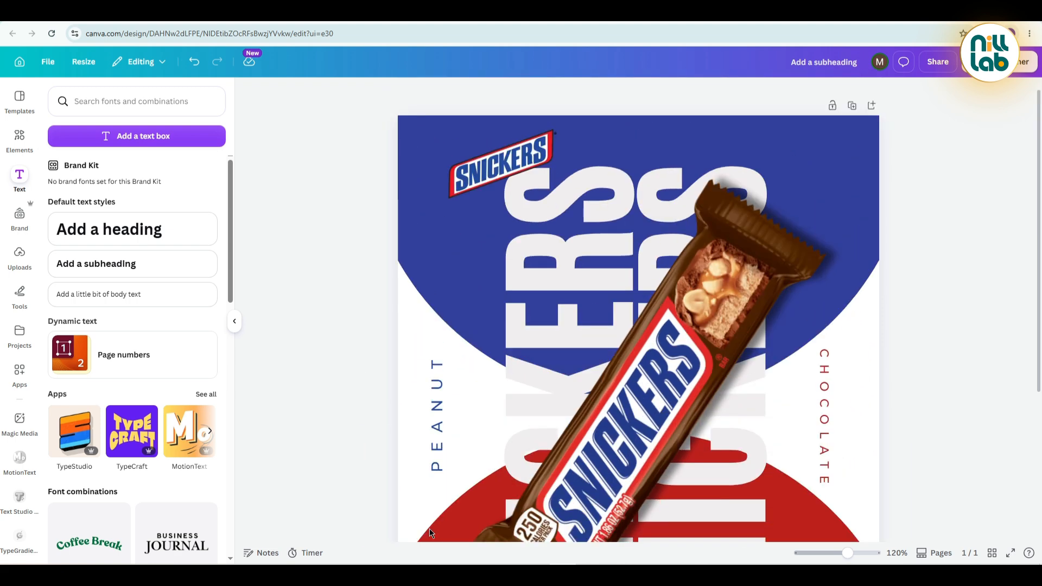
pyautogui.scroll(-4, 434, 497)
pyautogui.click(435, 467)
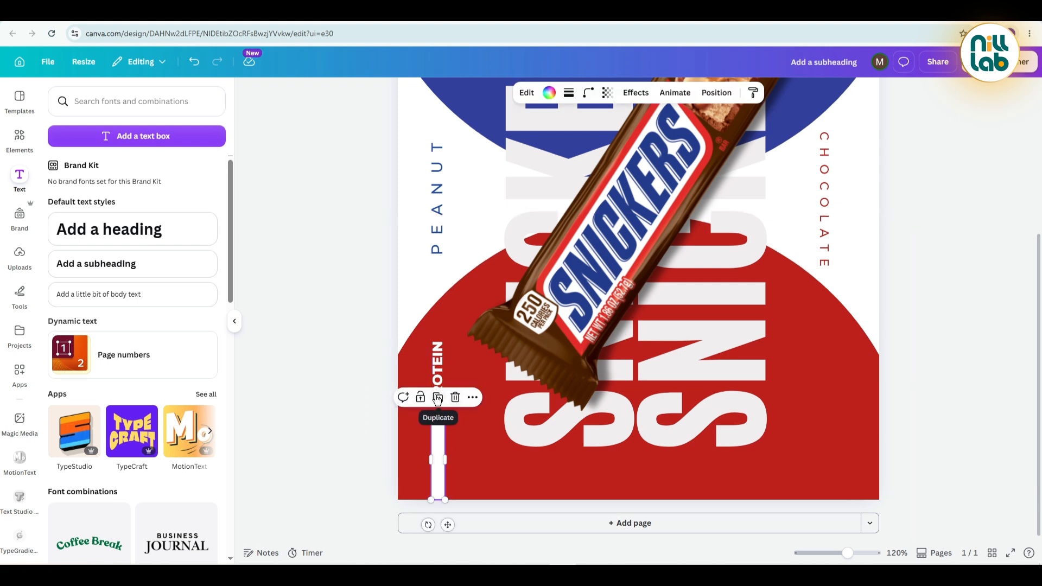
pyautogui.click(438, 397)
pyautogui.moveTo(446, 467); pyautogui.dragTo(461, 130)
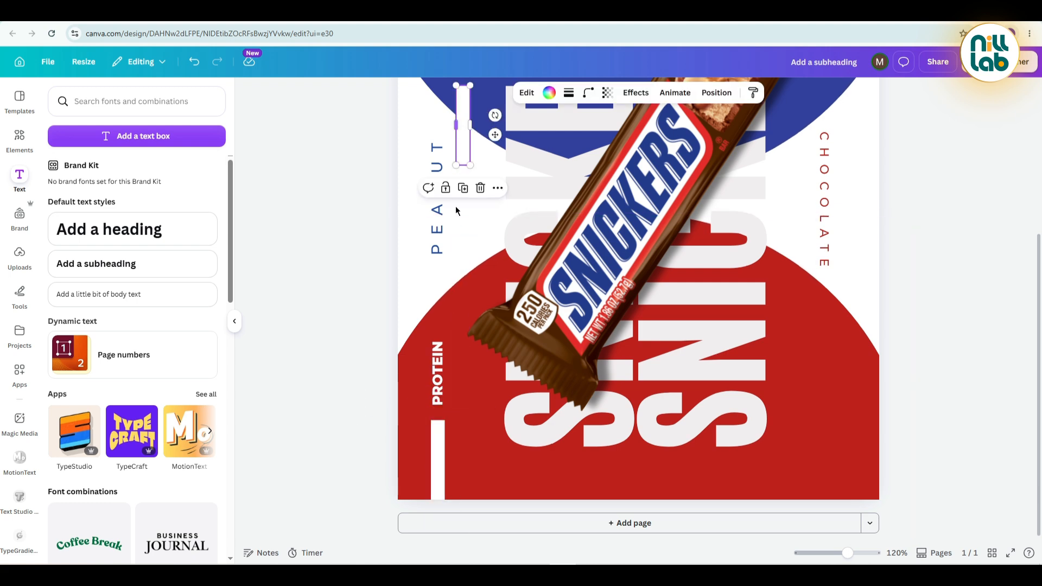
pyautogui.scroll(4, 461, 217)
pyautogui.moveTo(463, 348); pyautogui.dragTo(435, 253)
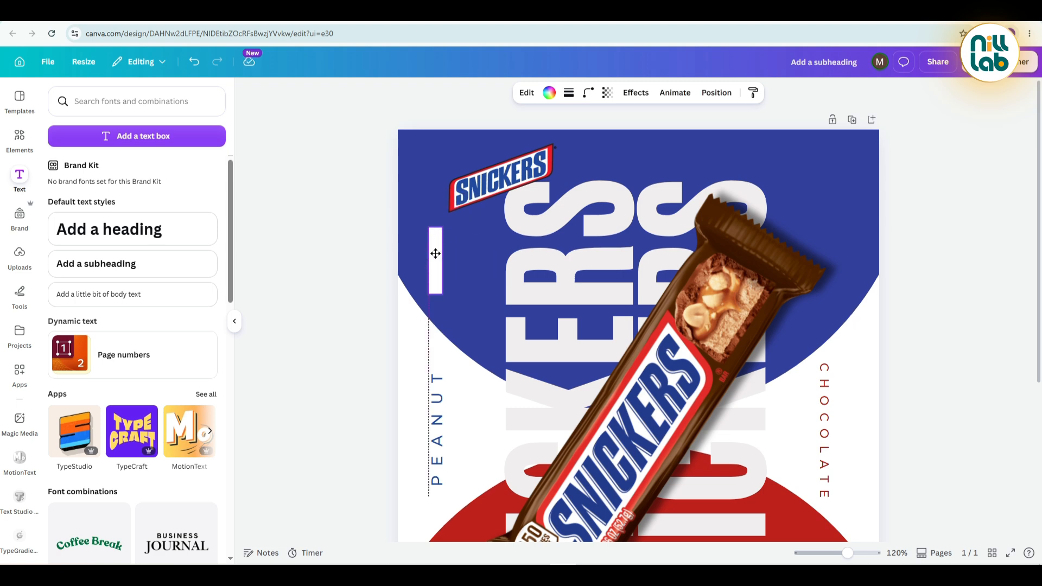
pyautogui.click(363, 261)
# Move the PROTEIN text slightly down, closer to the white bar and centred on it.
pyautogui.scroll(-5, 362, 260)
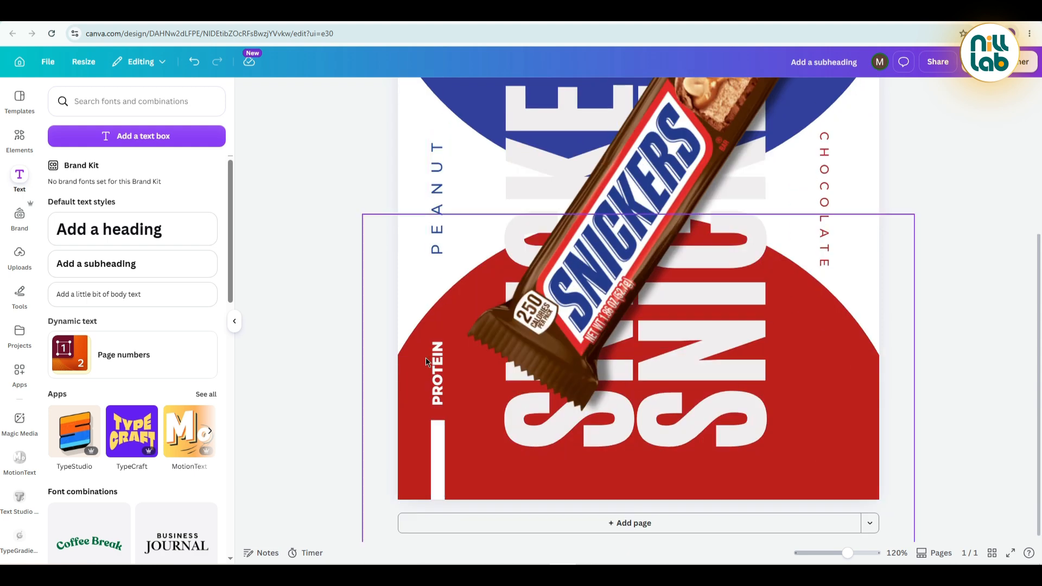
pyautogui.click(439, 379)
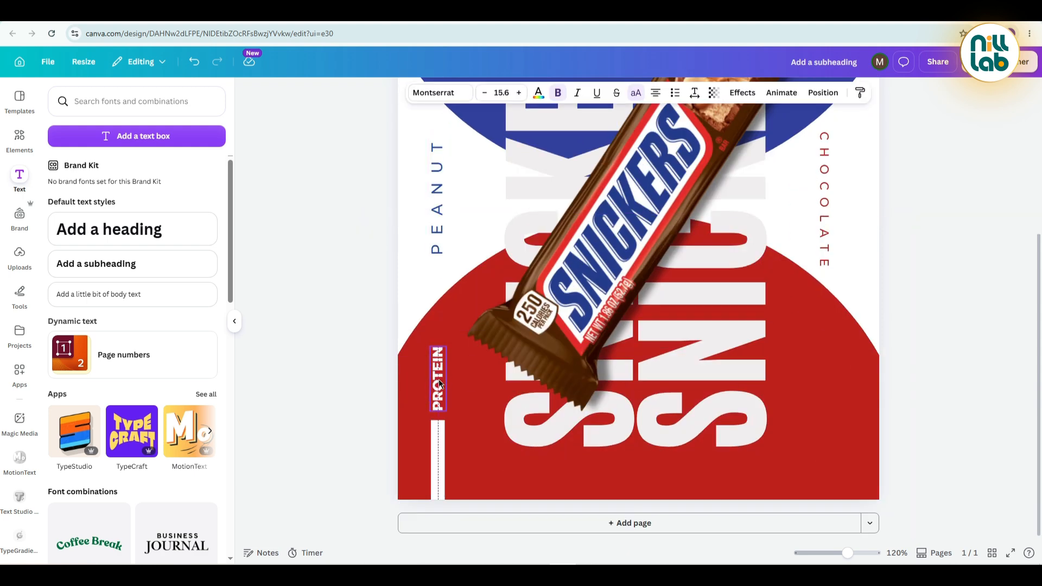
pyautogui.click(325, 364)
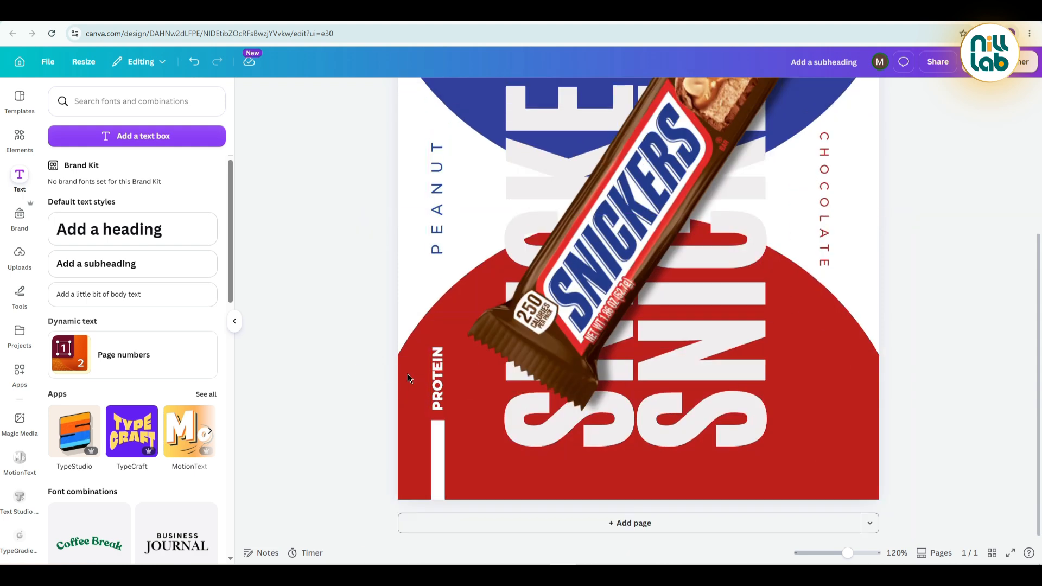
# Duplicate PROTEIN to the poster's lower-right red area, turned to read downward, and replace the copy's text with "NOUGAT".
pyautogui.click(437, 380)
pyautogui.click(447, 324)
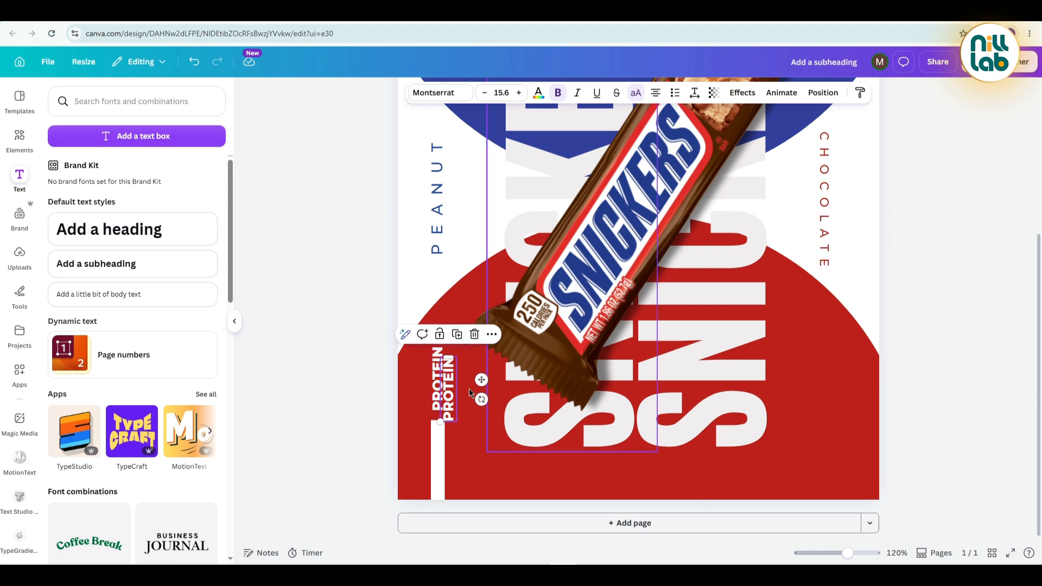
pyautogui.moveTo(605, 376); pyautogui.dragTo(806, 429)
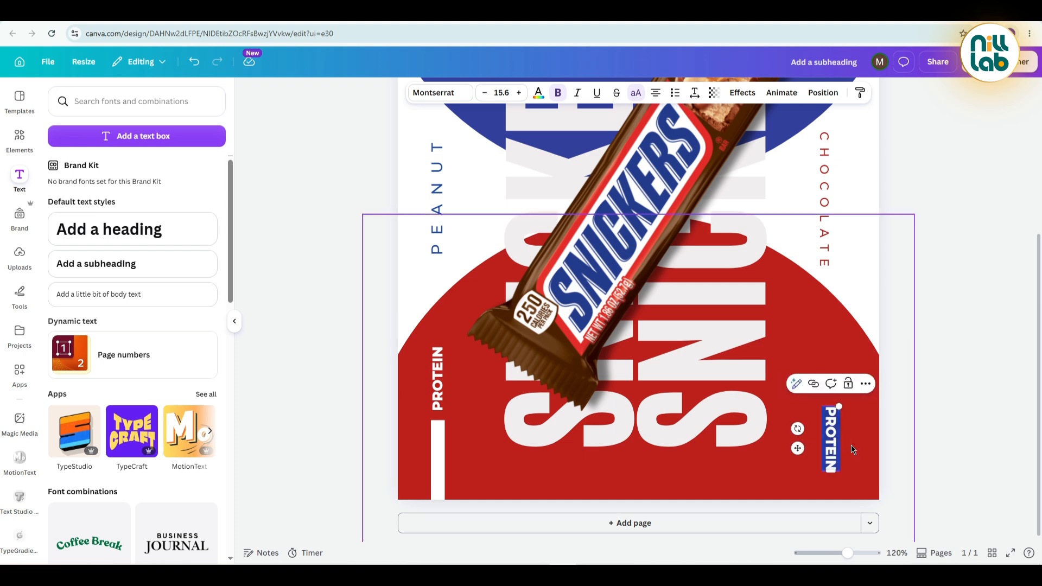
pyautogui.write('ZOUGAT')
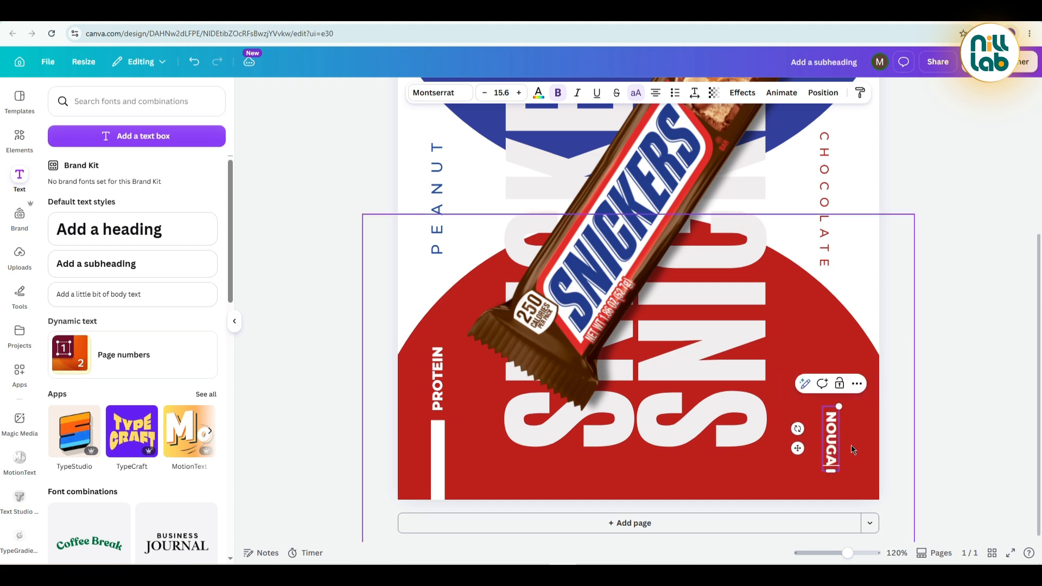
# Duplicate the PROTEIN text and place the copy in the poster's upper-right blue area, above CHOCOLATE.
pyautogui.click(951, 393)
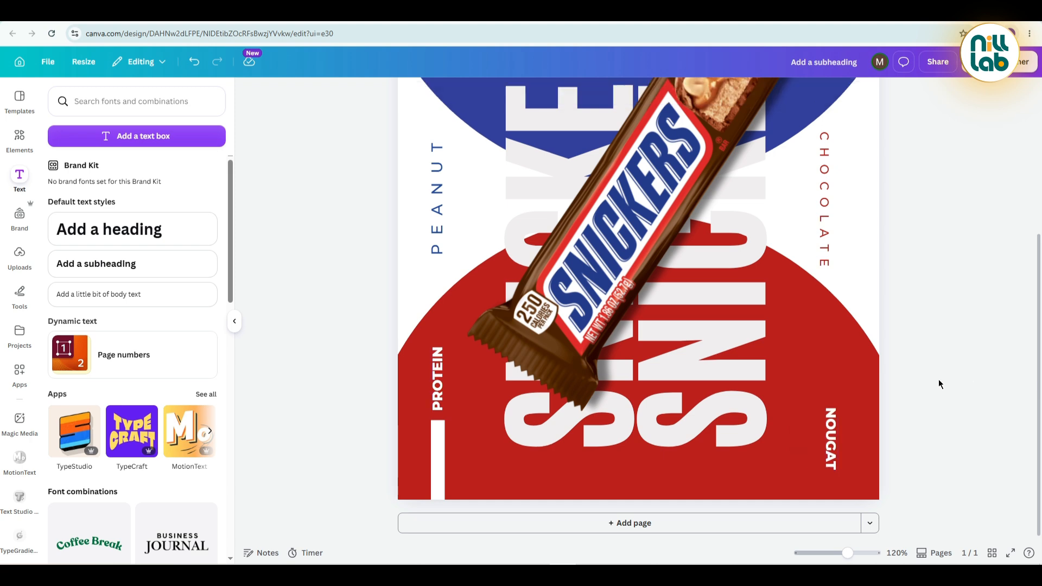
pyautogui.scroll(2, 933, 386)
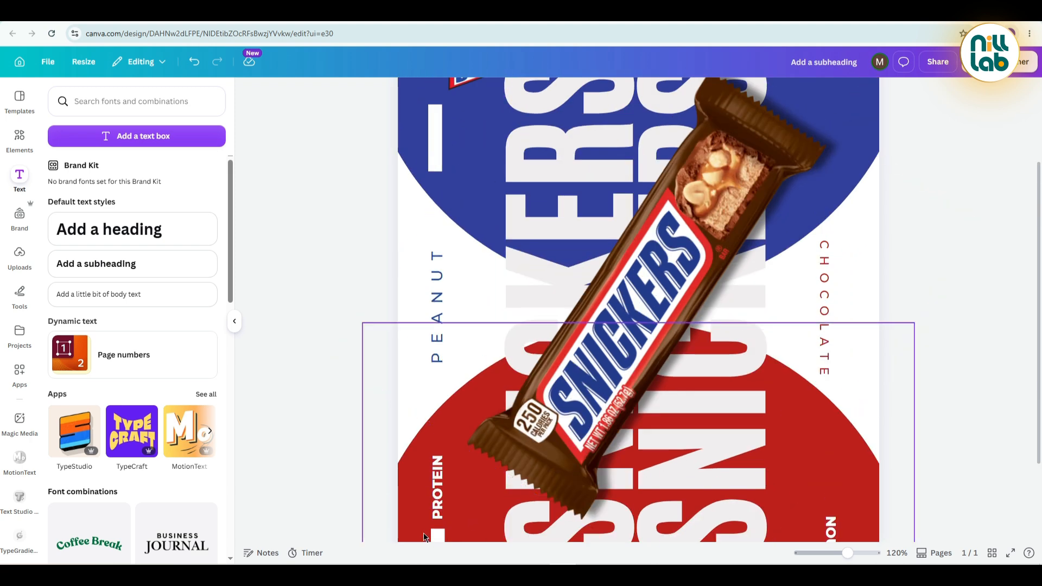
pyautogui.click(424, 492)
pyautogui.click(456, 442)
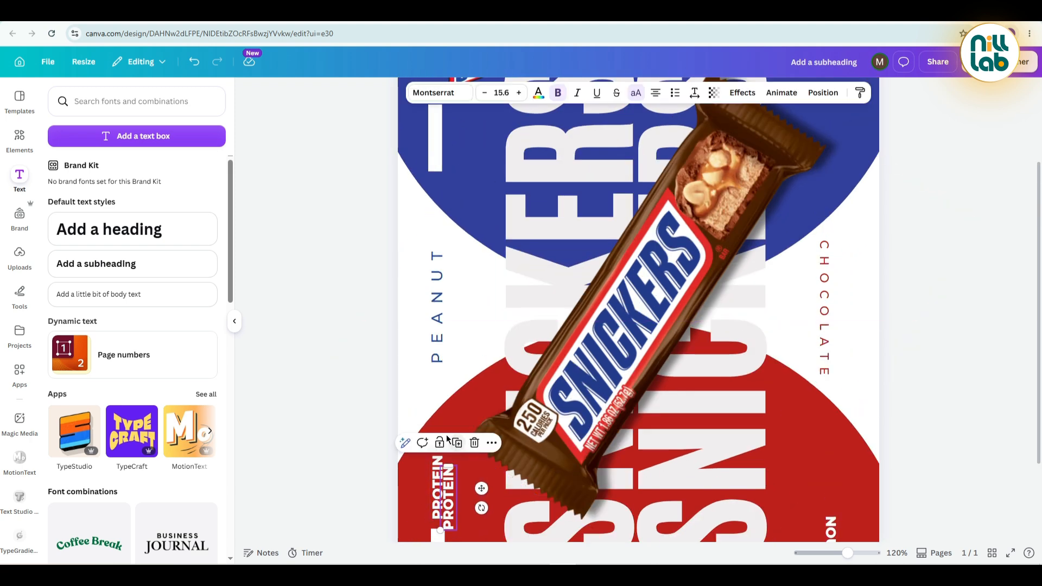
pyautogui.moveTo(443, 495); pyautogui.dragTo(807, 163)
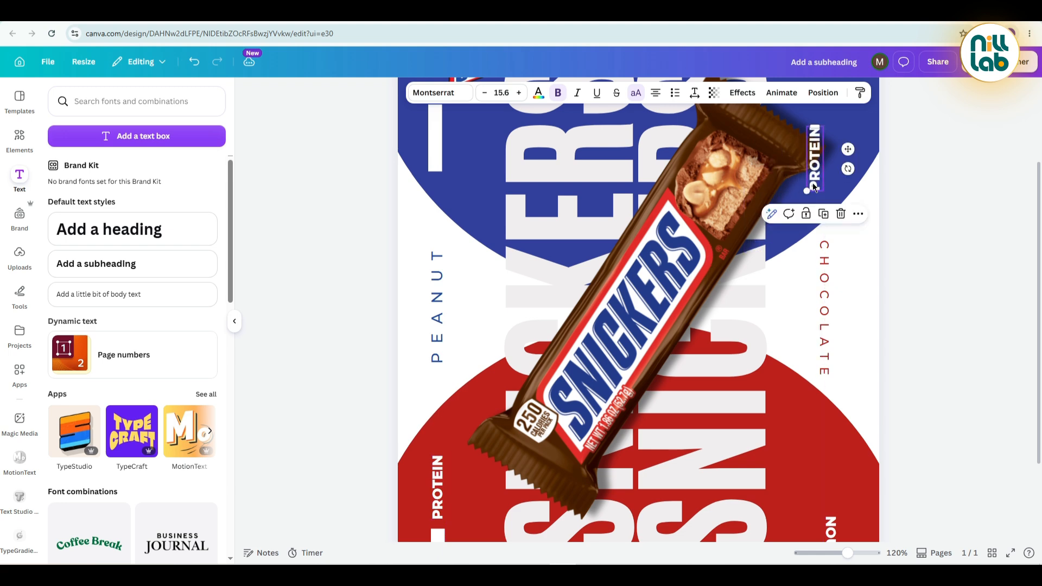
# Move the PROTEIN copy up near the poster's upper-right corner and rotate it 180° to read downward.
pyautogui.scroll(2, 846, 291)
pyautogui.moveTo(824, 262); pyautogui.dragTo(835, 187)
pyautogui.scroll(-4, 828, 415)
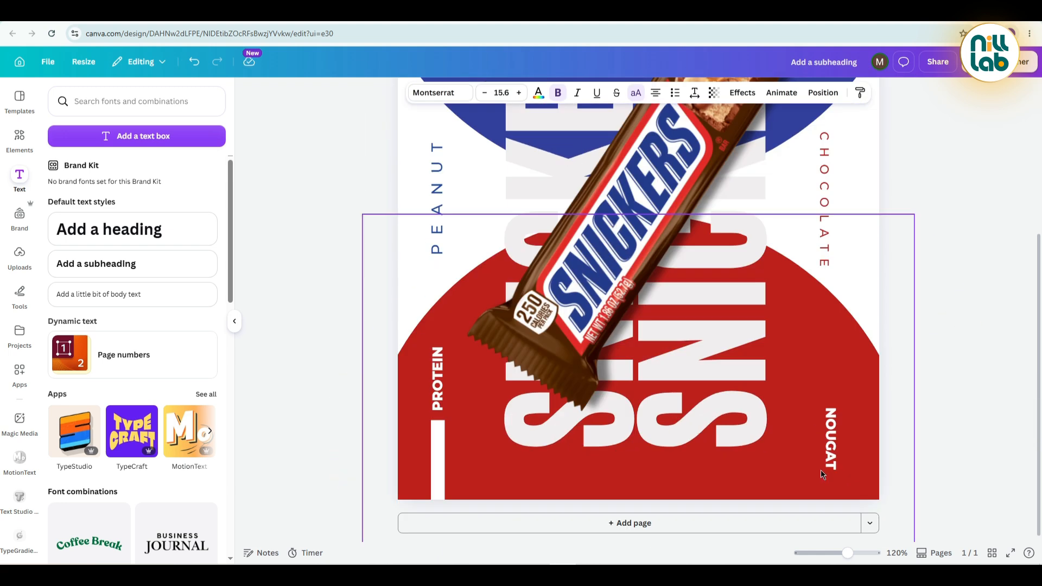
pyautogui.scroll(4, 826, 421)
pyautogui.moveTo(825, 210); pyautogui.dragTo(822, 199)
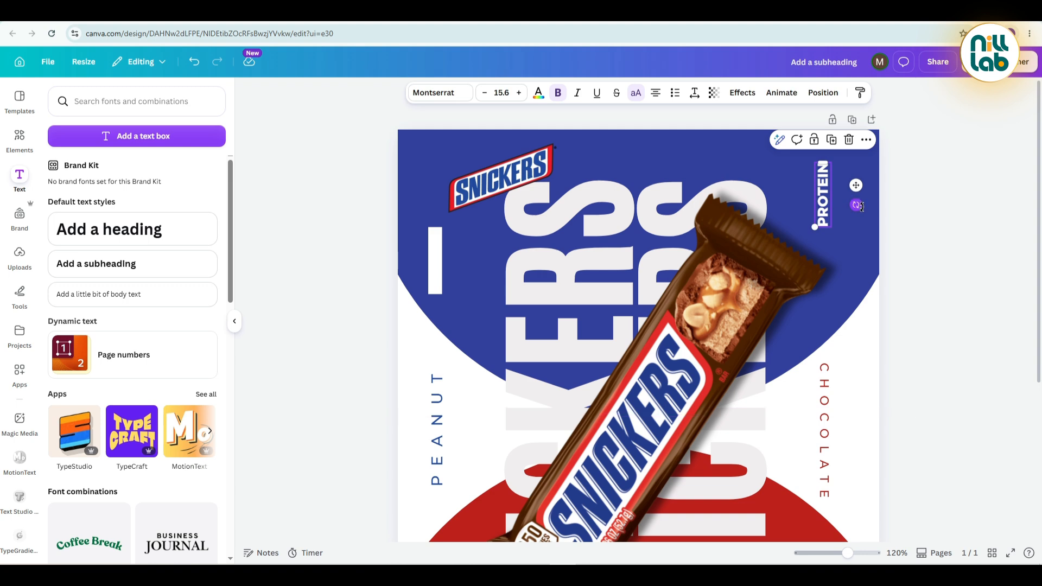
pyautogui.moveTo(856, 205); pyautogui.dragTo(698, 184)
pyautogui.click(991, 239)
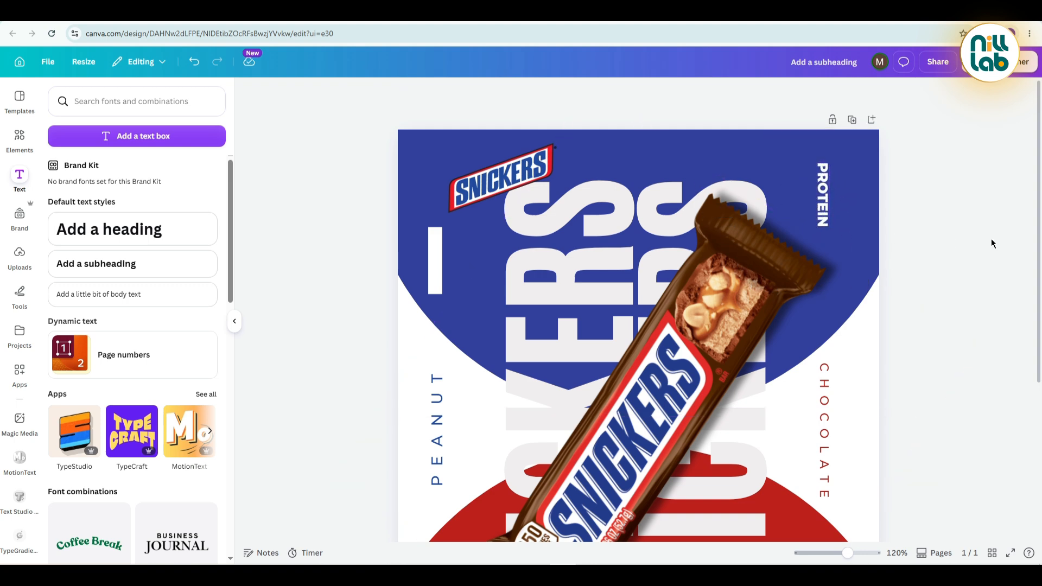
pyautogui.scroll(-4, 968, 237)
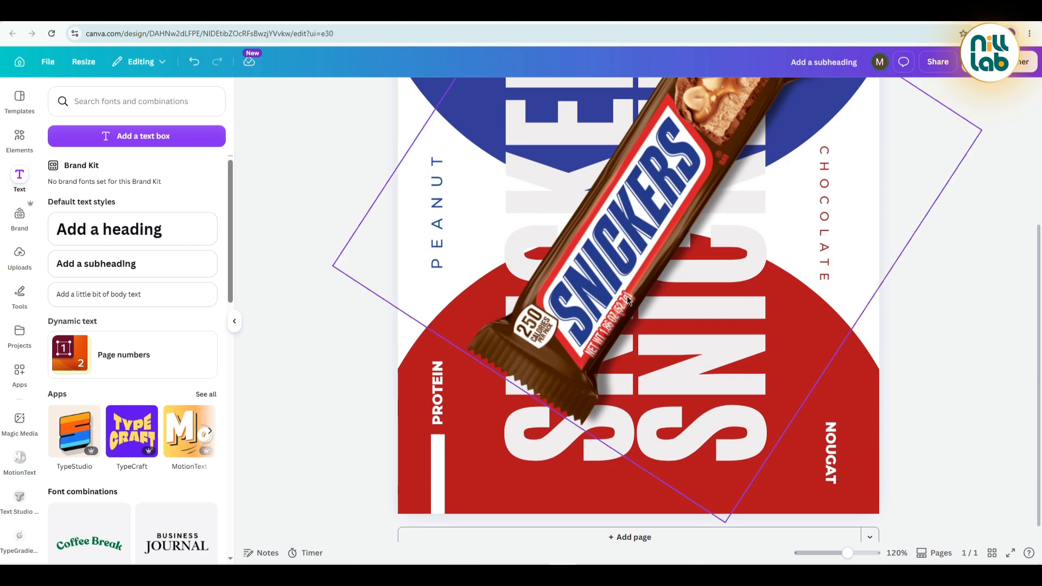
pyautogui.click(134, 138)
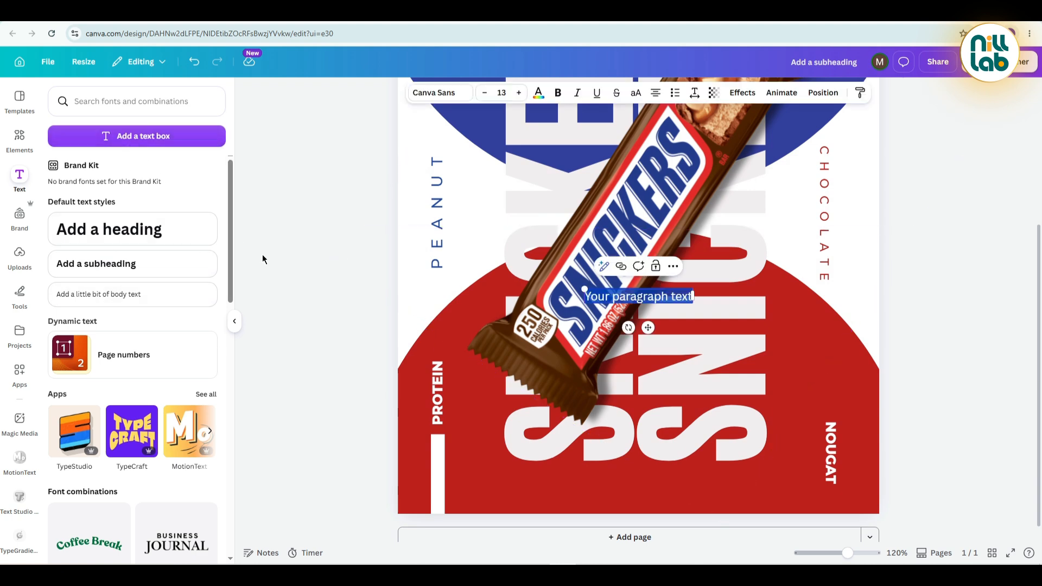
pyautogui.press('BackSpace')
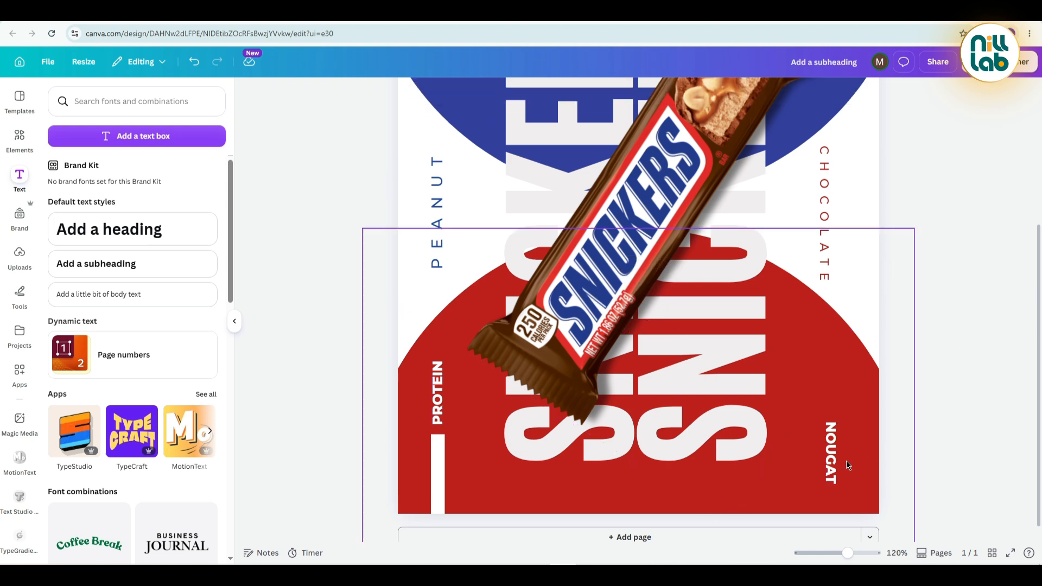
# Duplicate NOUGAT to the poster's lower centre, turned horizontal, and replace the copy's text with the designer's social media handle.
pyautogui.click(834, 464)
pyautogui.hotkey('ctrl', 'd')
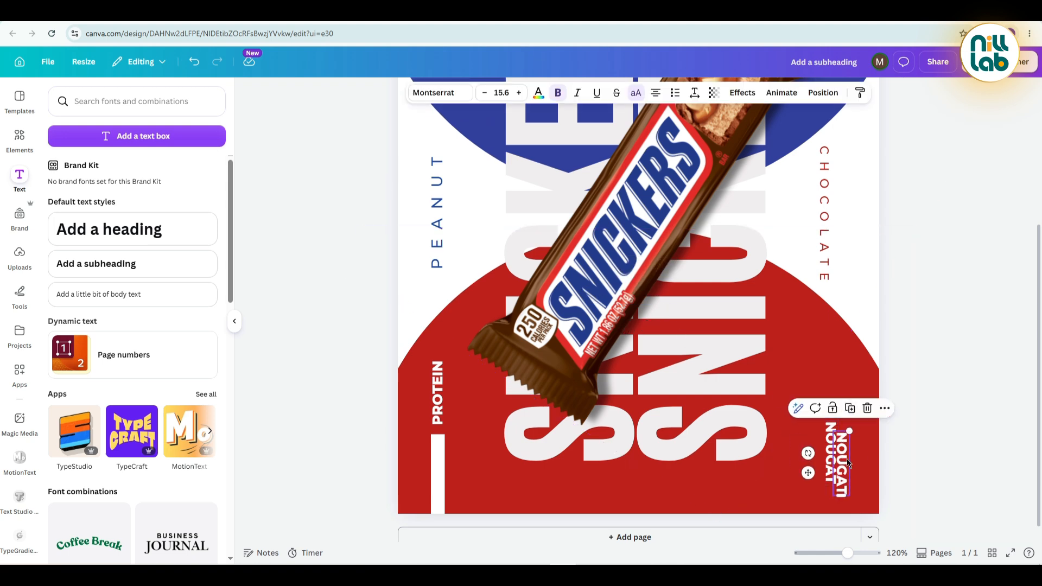
pyautogui.moveTo(848, 462); pyautogui.dragTo(656, 509)
pyautogui.doubleClick(661, 487)
pyautogui.write('@MRRNILL')
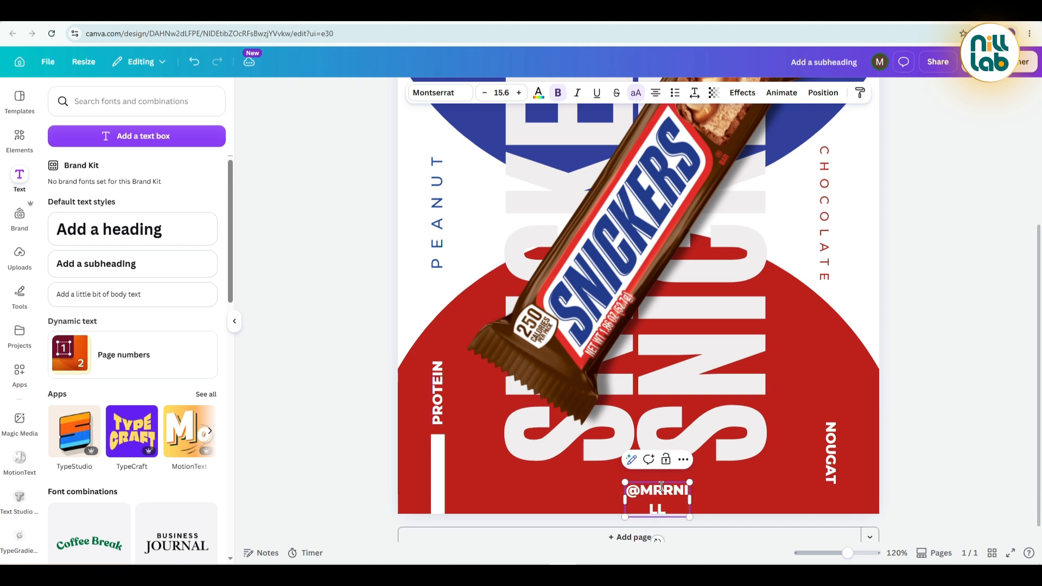
pyautogui.click(375, 369)
# Turn off uppercase for the handle text and set its font weight to Montserrat Regular.
pyautogui.click(664, 498)
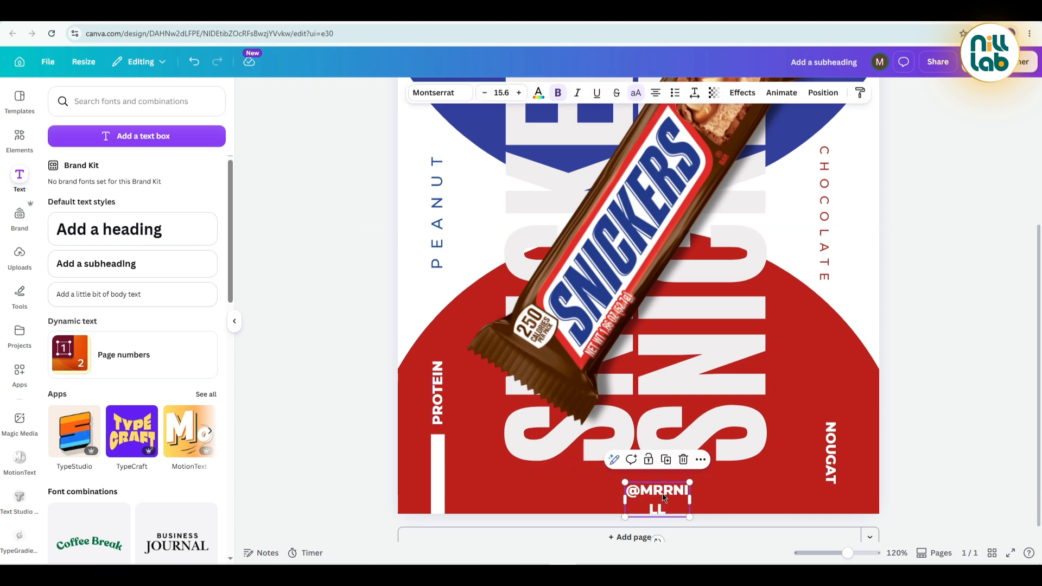
pyautogui.click(636, 92)
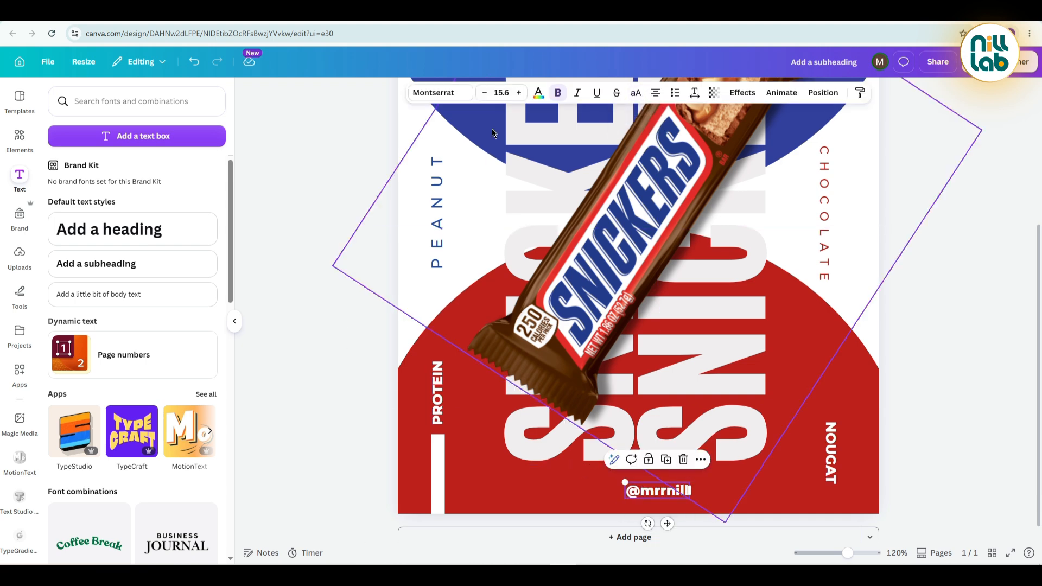
pyautogui.click(440, 93)
pyautogui.click(60, 206)
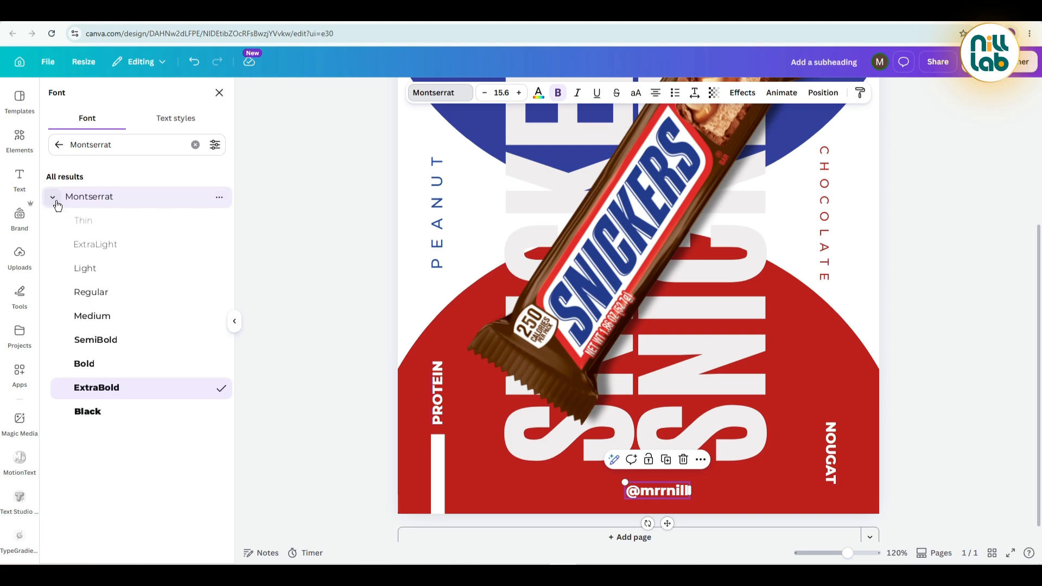
pyautogui.click(92, 293)
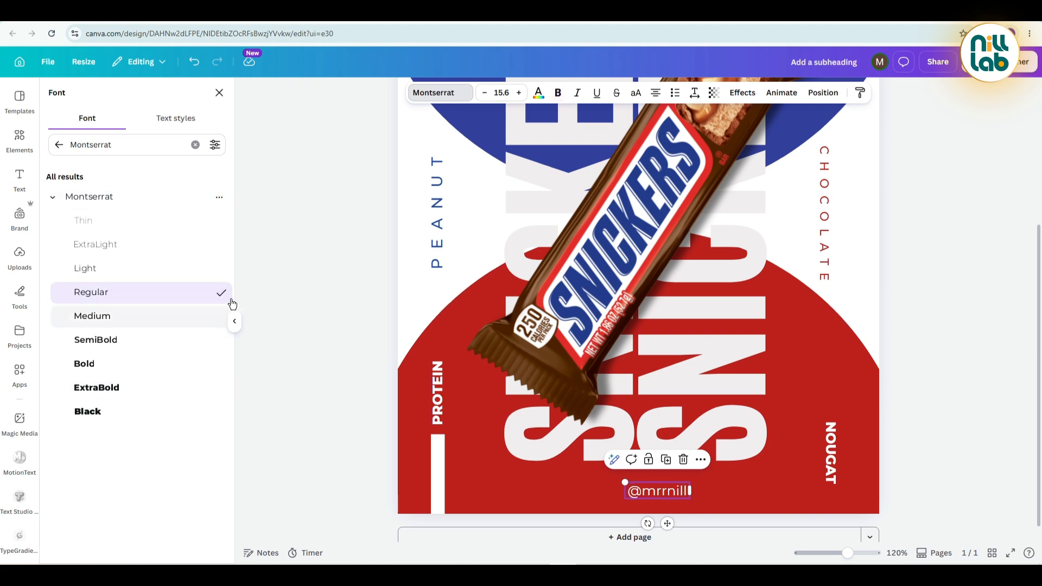
pyautogui.click(275, 289)
# Shrink the handle text to size 12.9 and centre it near the poster's bottom edge, below the large SNICKERS lettering.
pyautogui.click(657, 498)
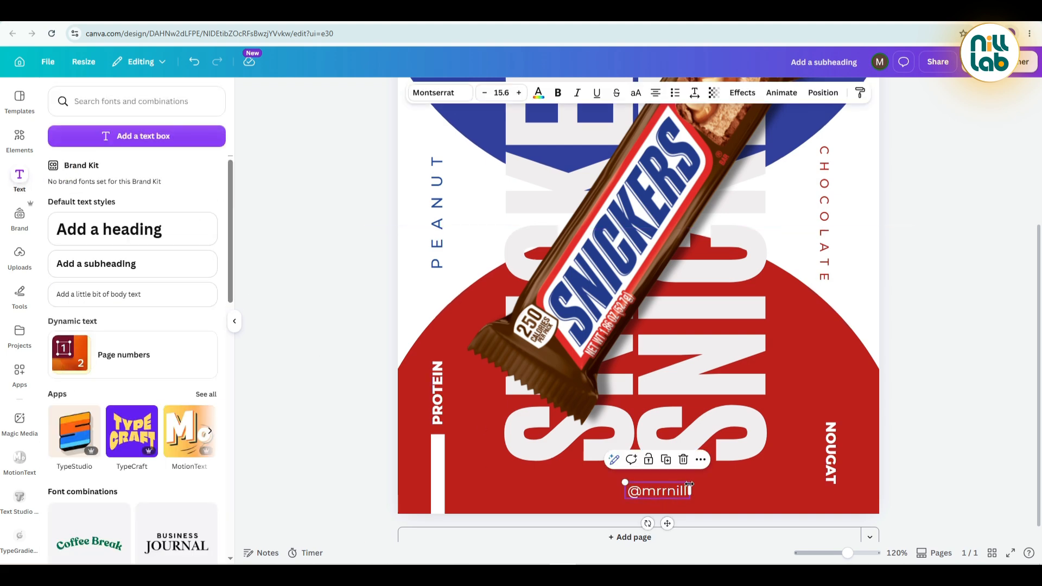
pyautogui.moveTo(689, 479); pyautogui.dragTo(638, 485)
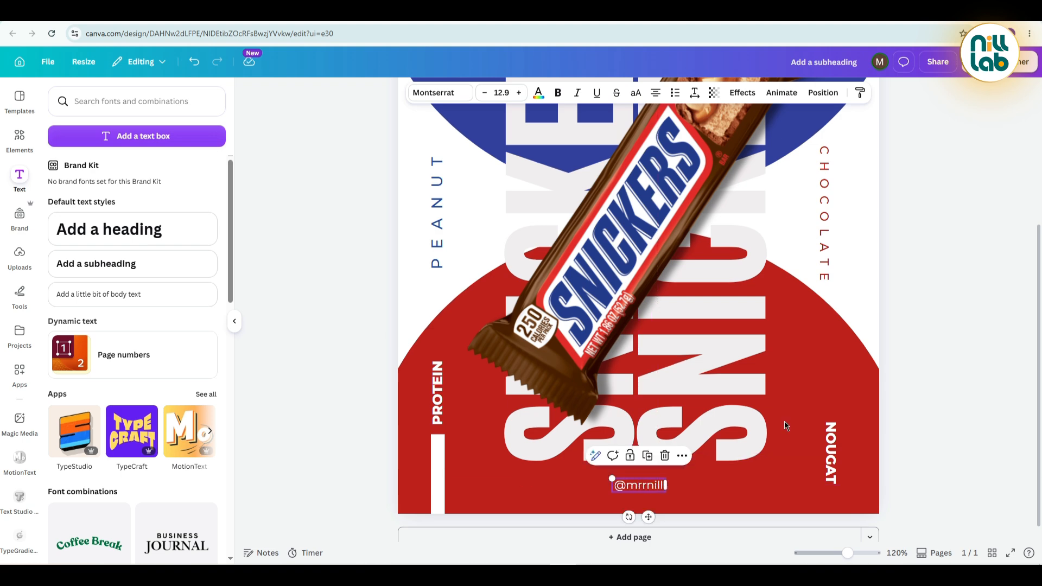
pyautogui.click(1004, 311)
# Examine the image editing tools available for the chocolate bar.
pyautogui.scroll(2, 933, 328)
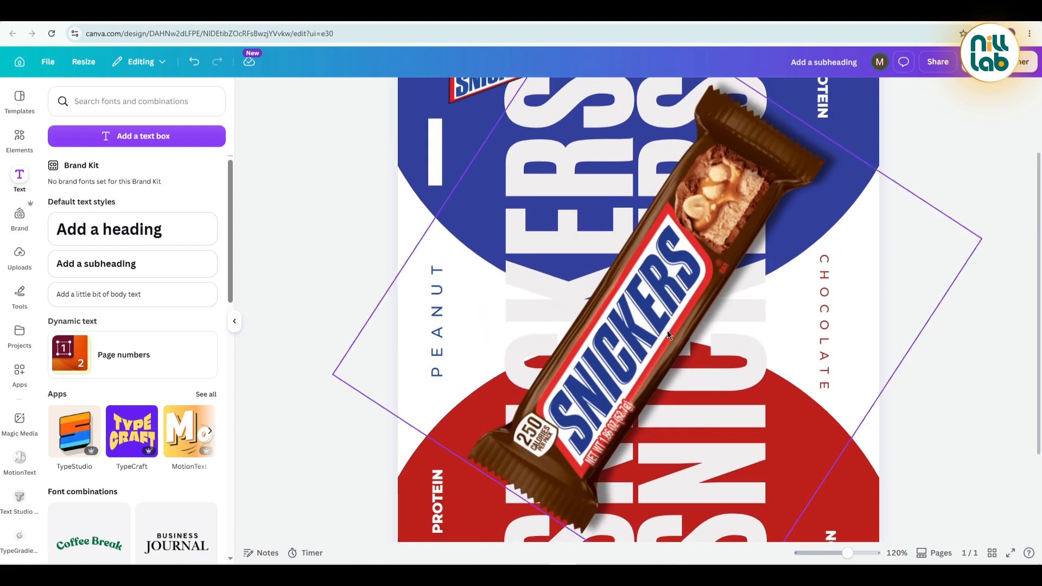
pyautogui.click(610, 320)
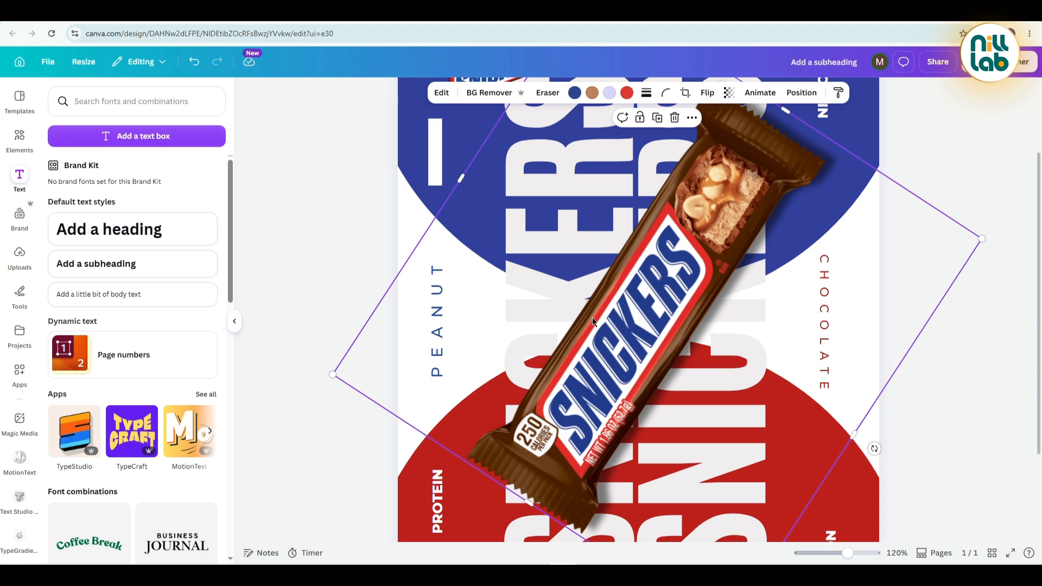
pyautogui.click(445, 98)
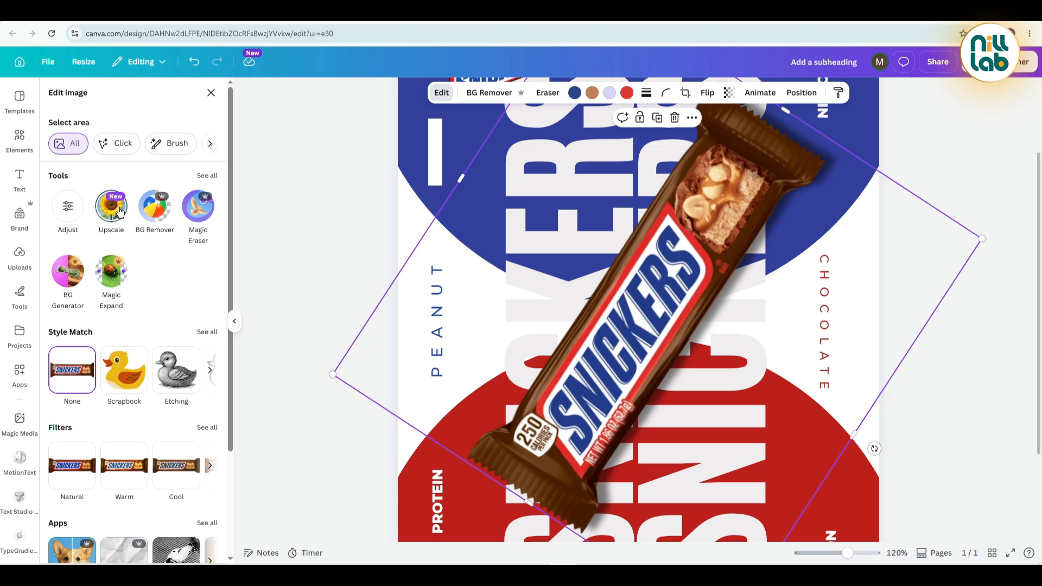
pyautogui.click(306, 219)
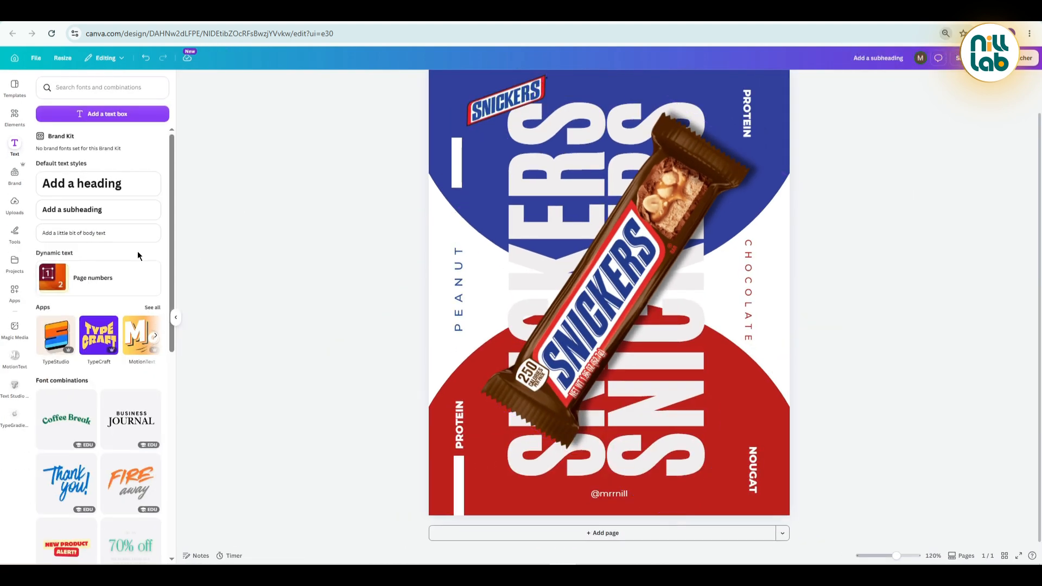
# Review the whole finished poster at 68% zoom and in full-screen view.
pyautogui.hotkey('ctrl', '+')
pyautogui.hotkey('ctrl', '+')
pyautogui.hotkey('ctrl', '+')
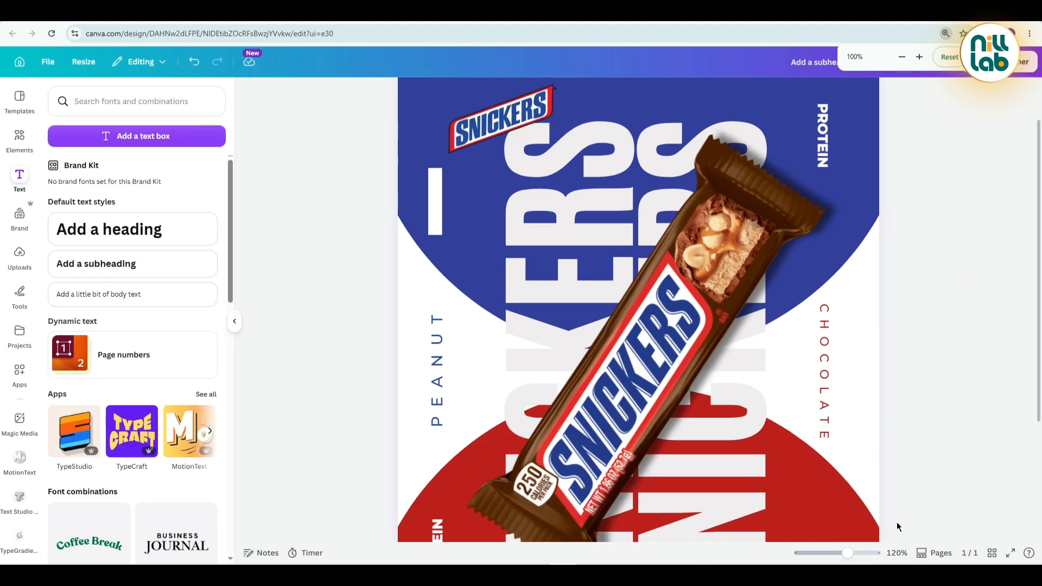
pyautogui.moveTo(856, 557); pyautogui.dragTo(837, 553)
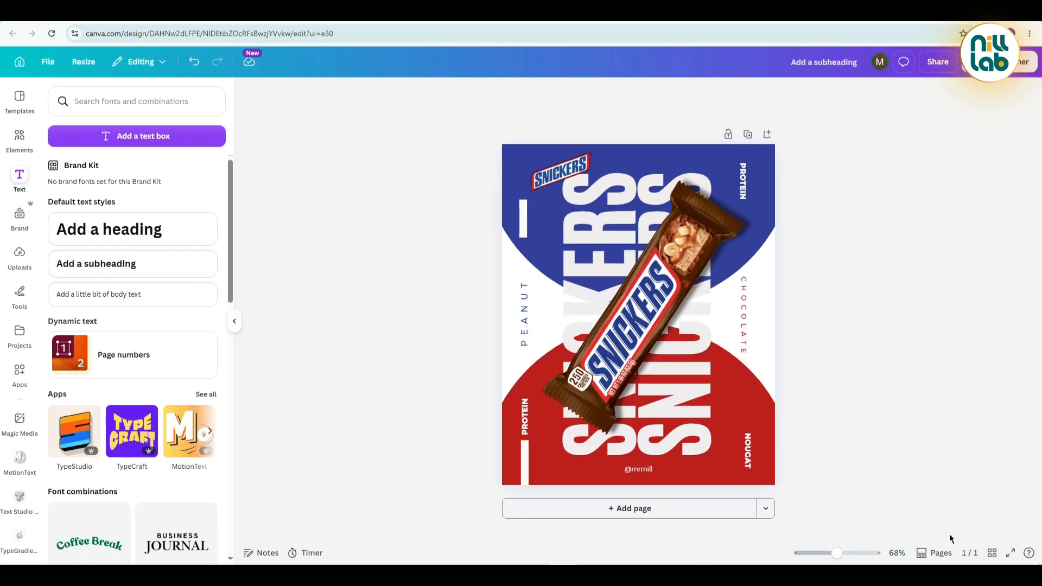
pyautogui.click(1010, 552)
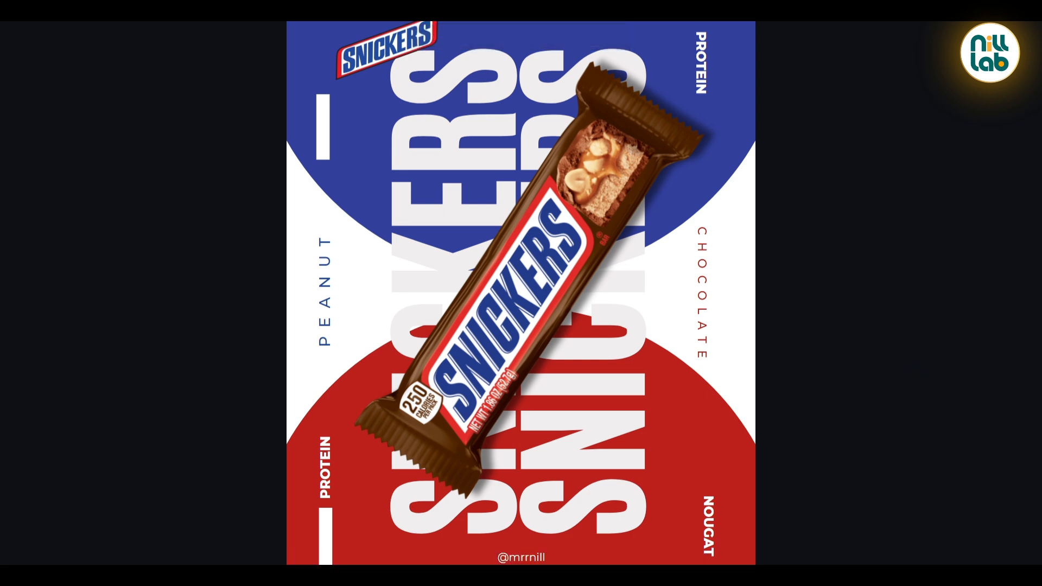
pyautogui.press('Escape')
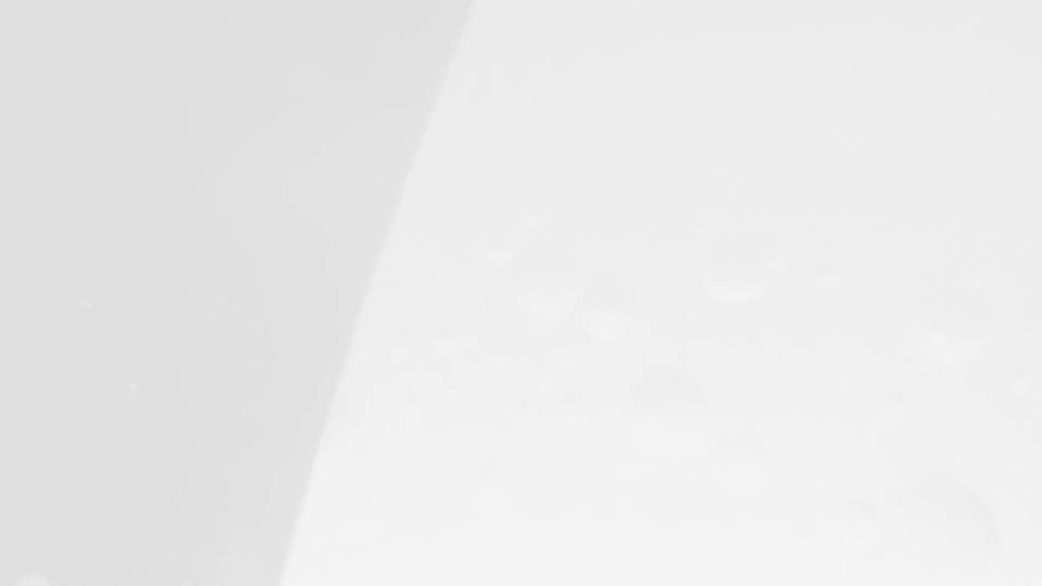